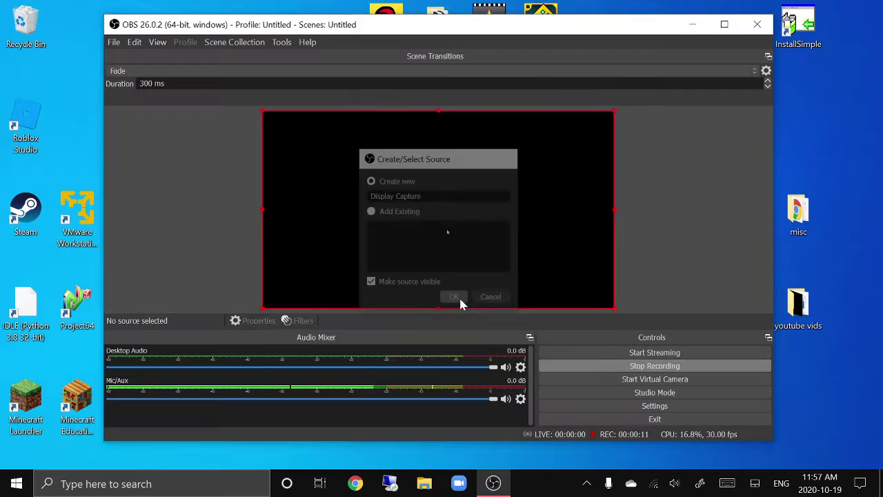
- Create the Display Capture source and accept its default properties
{"action": "left_click", "coordinate": [459, 296]}
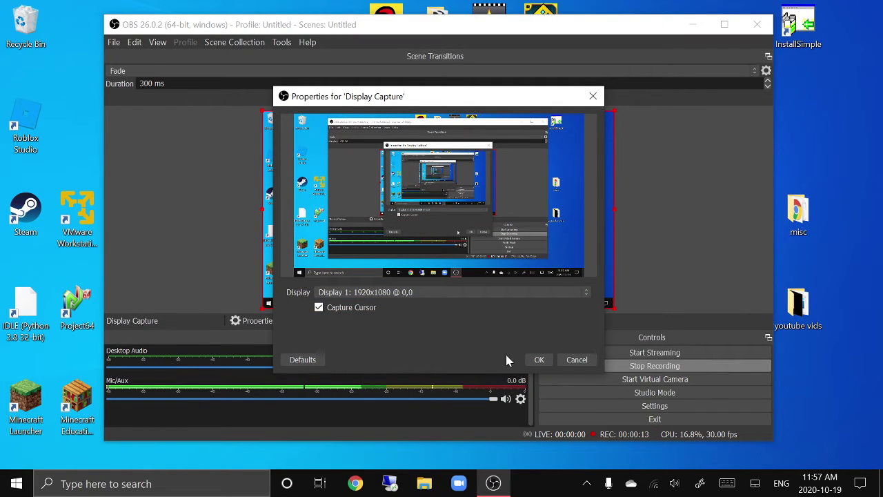
{"action": "left_click", "coordinate": [538, 359]}
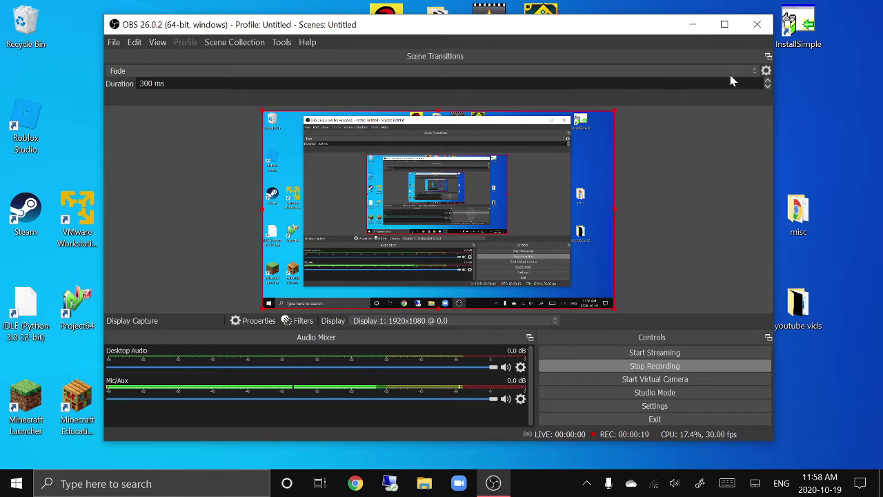
- Minimize OBS Studio to reveal the desktop
{"action": "left_click", "coordinate": [693, 24]}
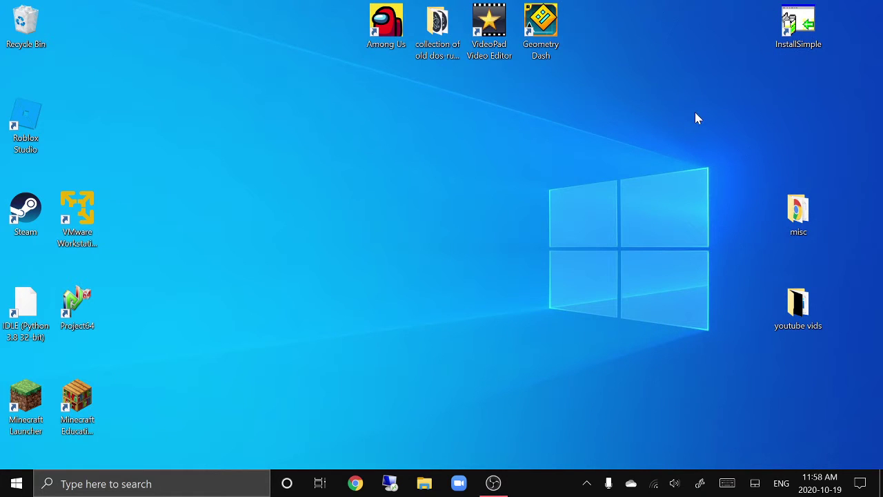
{"action": "left_click_drag", "start_coordinate": [700, 86], "coordinate": [128, 434]}
{"action": "left_click_drag", "start_coordinate": [753, 77], "coordinate": [121, 463]}
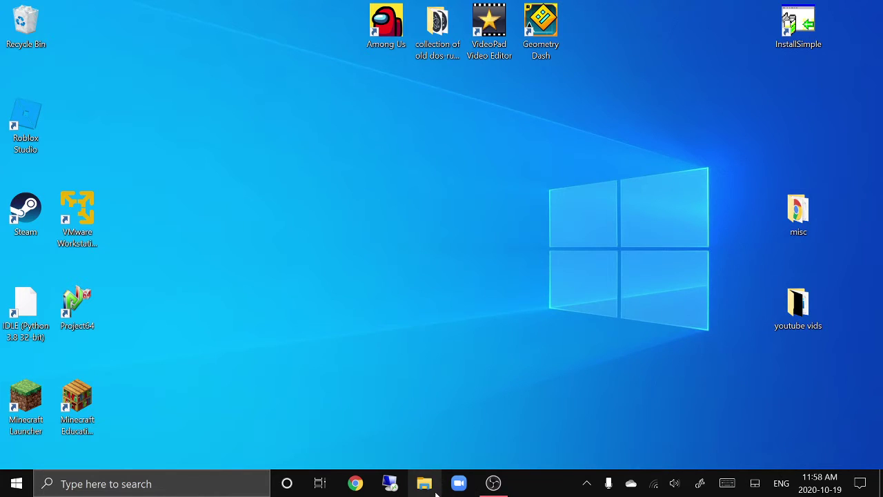
- Open Documents > Windows XP files and launch ClassicShellSetup_4_3_1.exe
{"action": "left_click", "coordinate": [424, 482]}
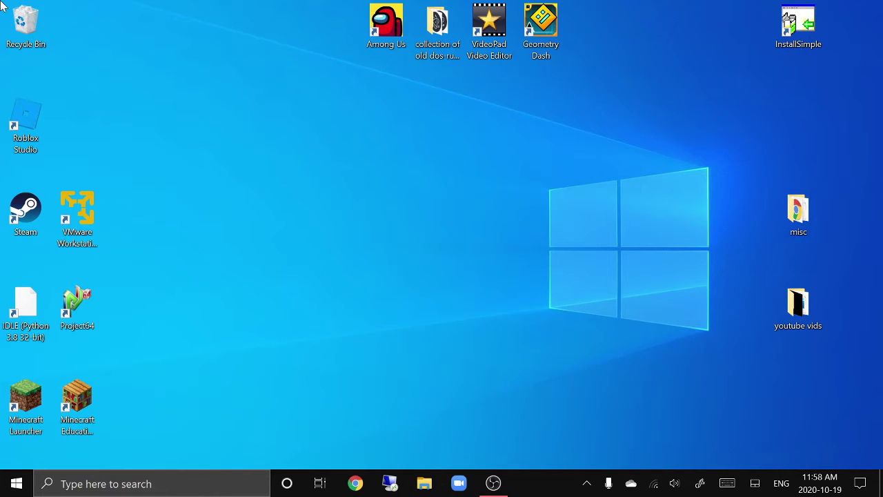
{"action": "left_click", "coordinate": [111, 198]}
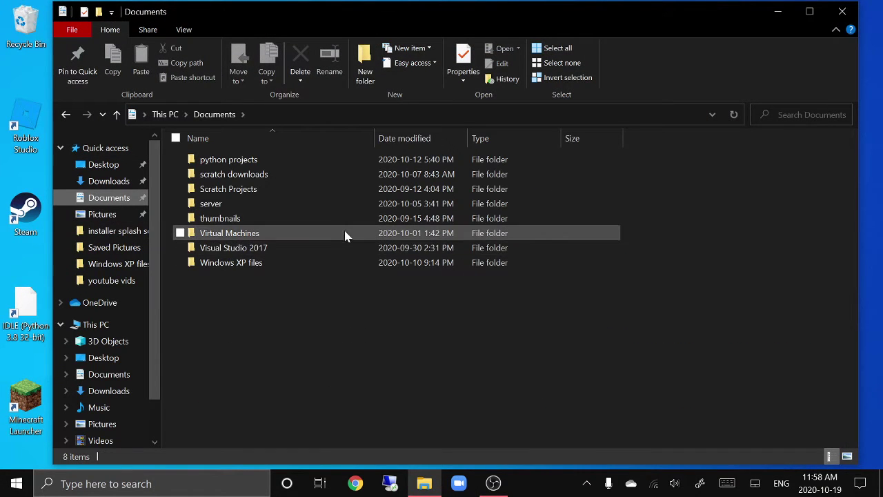
{"action": "double_click", "coordinate": [316, 262]}
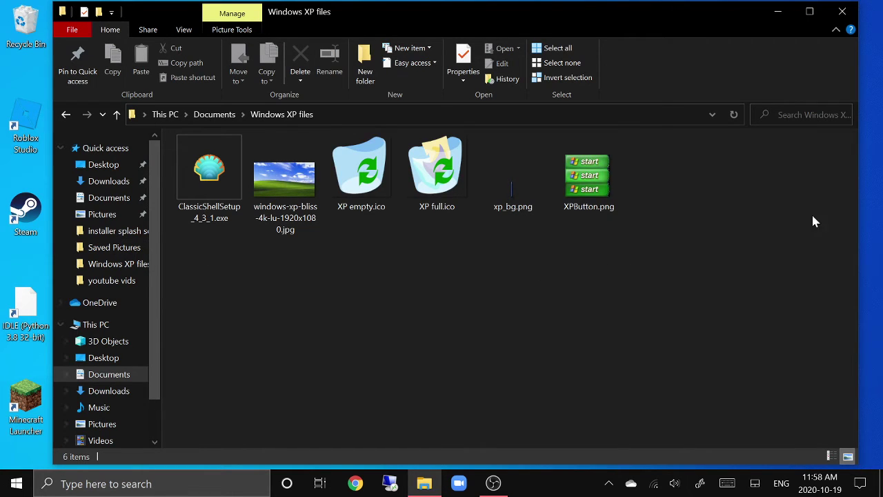
{"action": "left_click_drag", "start_coordinate": [773, 197], "coordinate": [276, 307]}
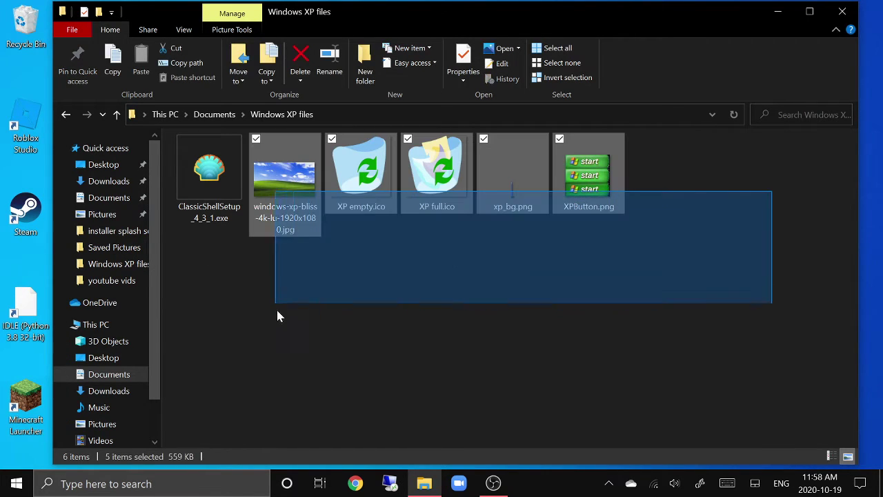
{"action": "left_click", "coordinate": [238, 309]}
{"action": "double_click", "coordinate": [209, 197]}
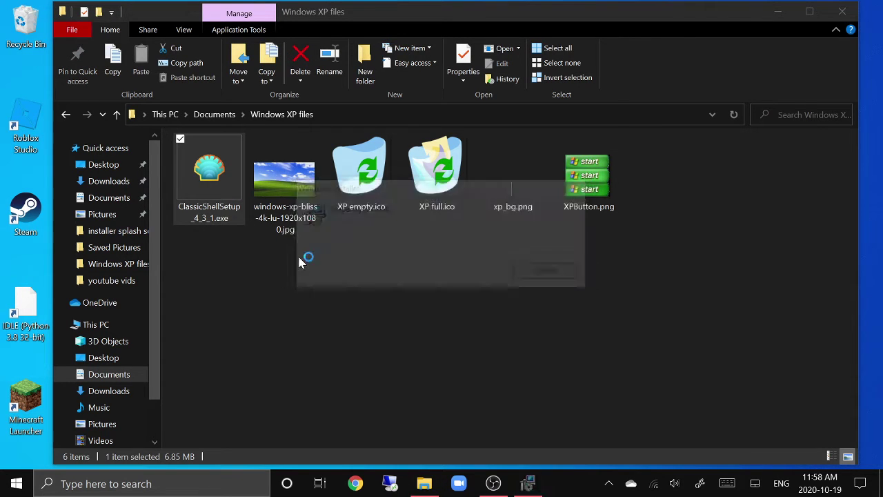
- Accept the license and make Classic Explorer, Classic IE and Classic Shell Update unavailable
{"action": "left_click", "coordinate": [500, 354]}
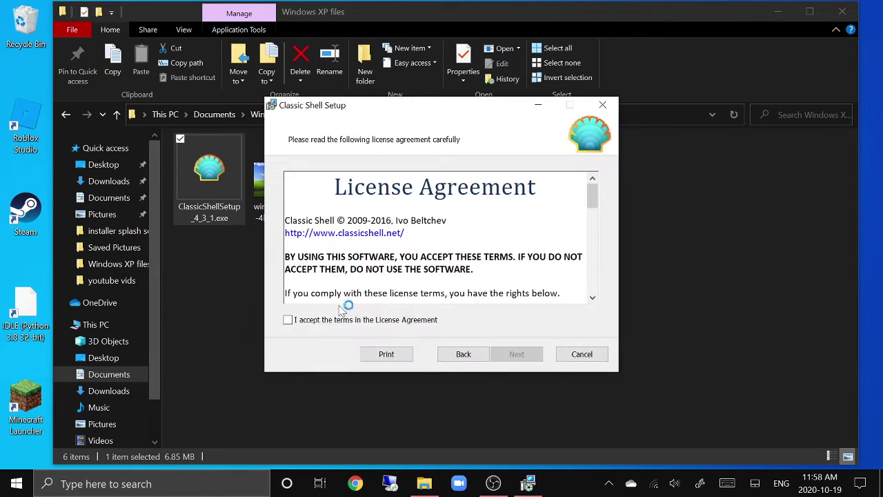
{"action": "left_click", "coordinate": [304, 320]}
{"action": "left_click", "coordinate": [518, 359]}
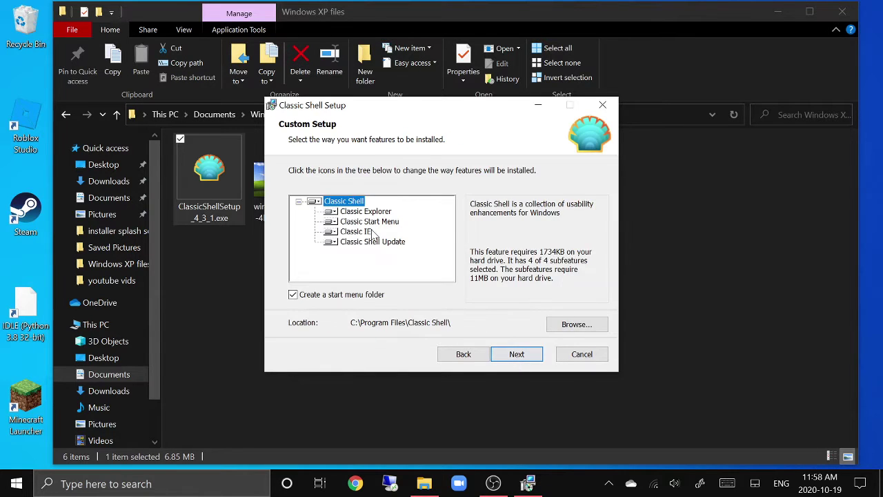
{"action": "left_click", "coordinate": [332, 211]}
{"action": "left_click", "coordinate": [386, 258]}
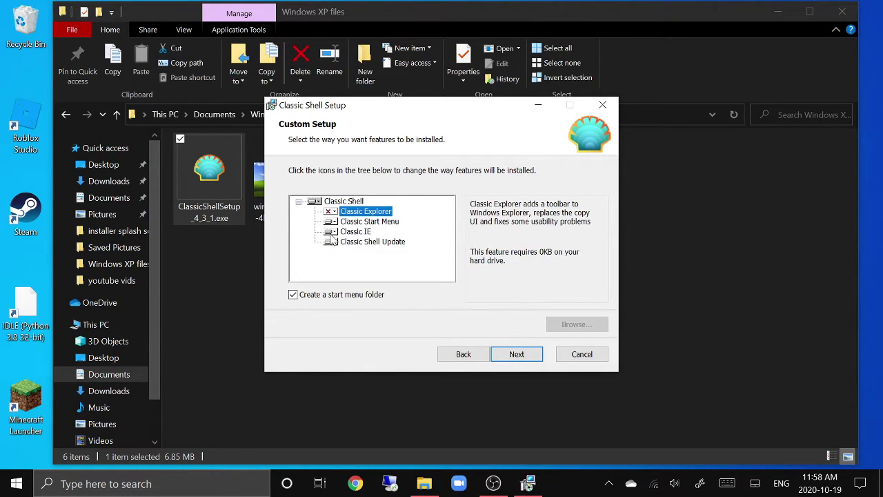
{"action": "left_click", "coordinate": [331, 232]}
{"action": "left_click", "coordinate": [386, 278]}
{"action": "left_click", "coordinate": [331, 242]}
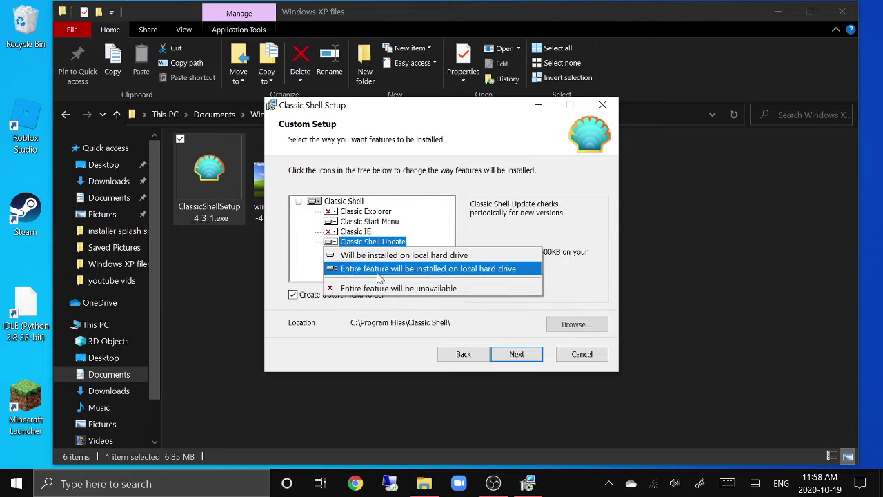
{"action": "left_click", "coordinate": [383, 283]}
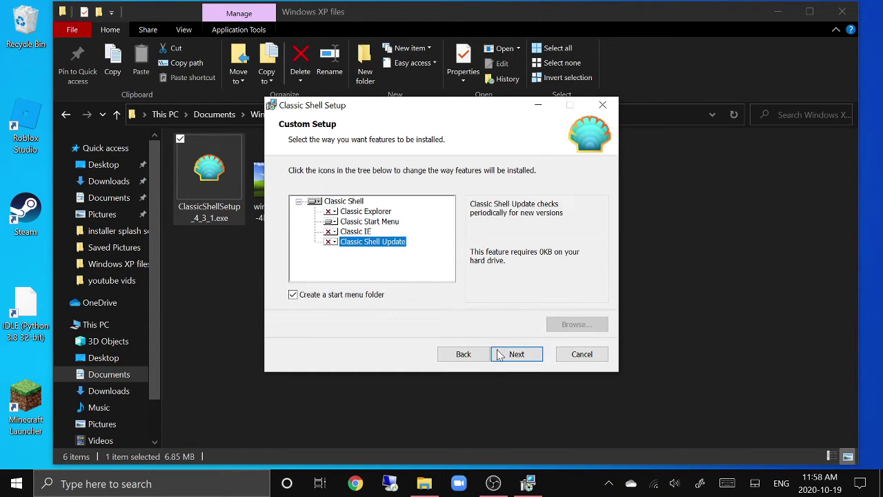
- Install with administrator permission, skip the readme and finish the wizard
{"action": "left_click", "coordinate": [519, 355]}
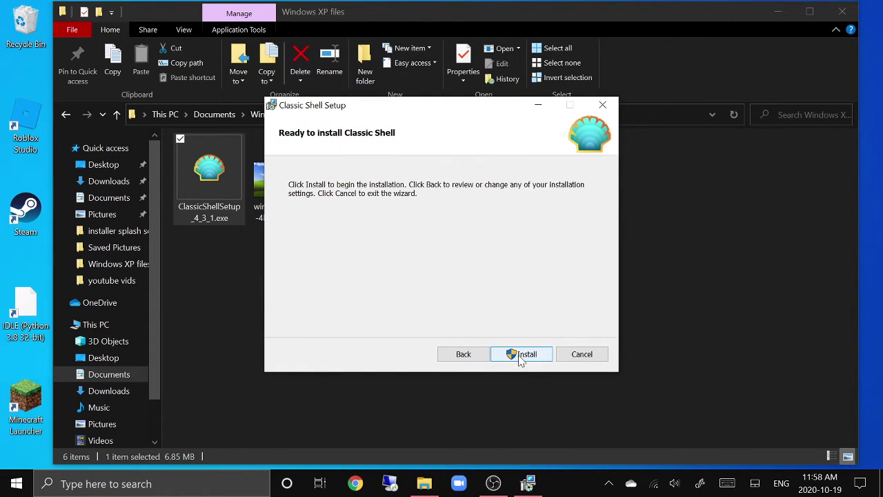
{"action": "left_click", "coordinate": [520, 358]}
{"action": "left_click", "coordinate": [362, 321]}
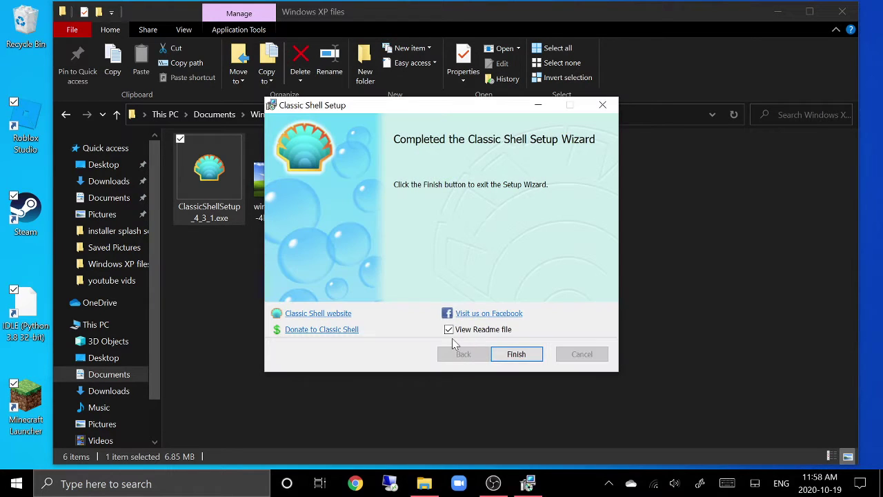
{"action": "left_click", "coordinate": [449, 329]}
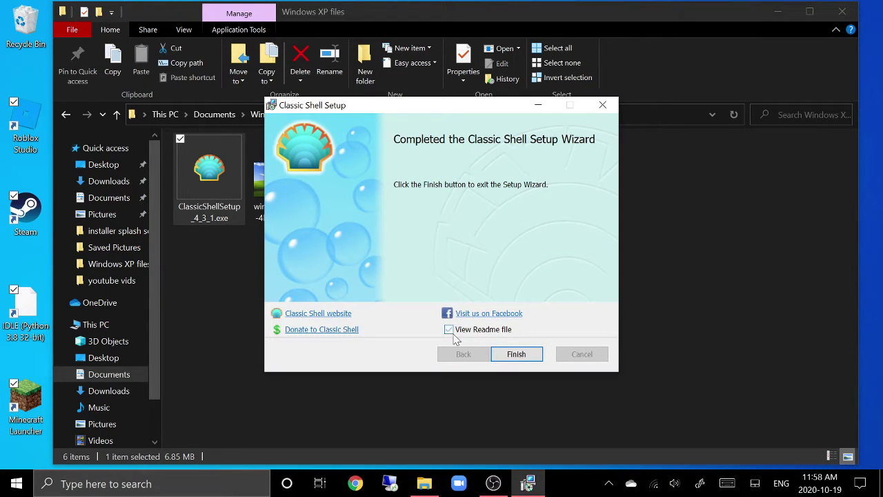
{"action": "left_click", "coordinate": [515, 355]}
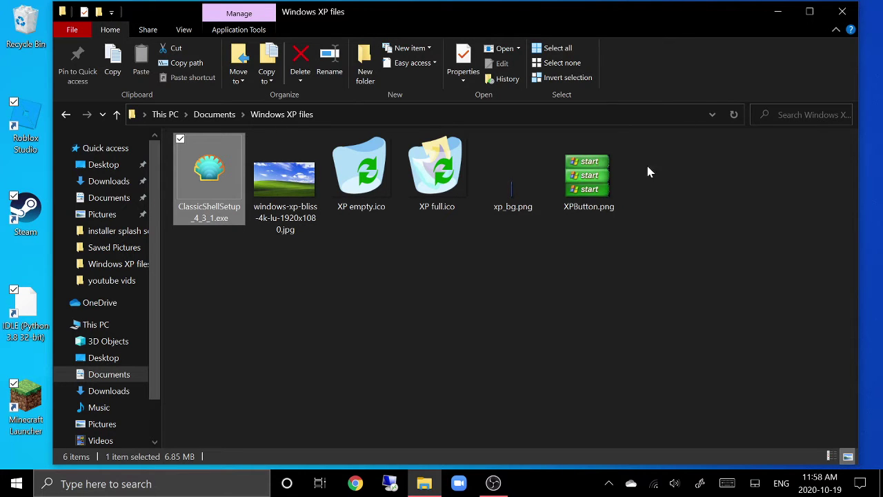
- Close the XP files folder, preview the classic Start menu, then open Start's context options
{"action": "left_click", "coordinate": [842, 11]}
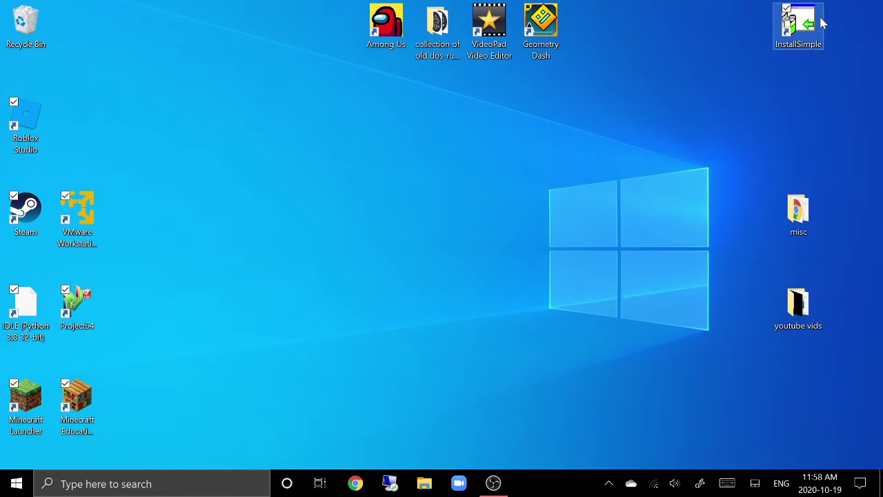
{"action": "left_click_drag", "start_coordinate": [635, 174], "coordinate": [173, 444]}
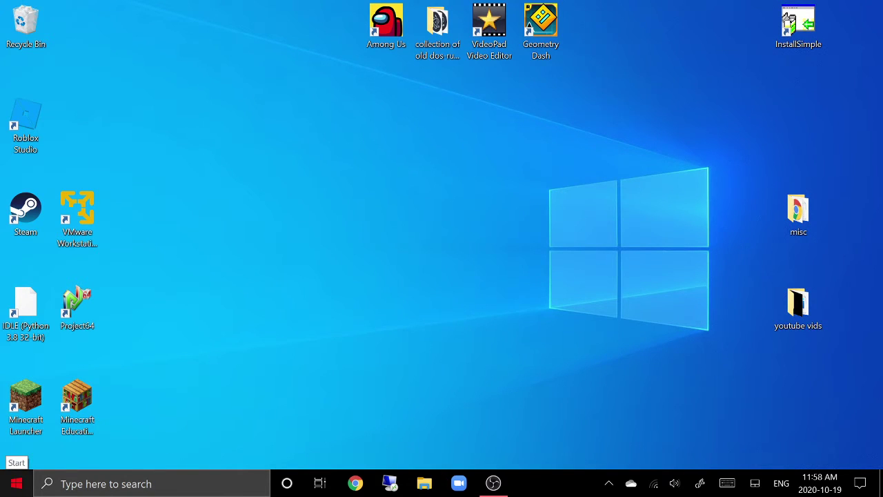
{"action": "left_click", "coordinate": [17, 483]}
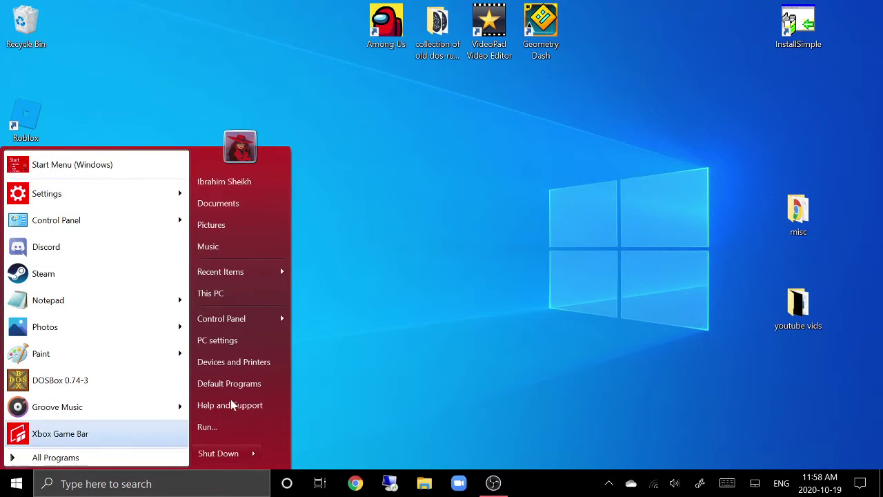
{"action": "left_click", "coordinate": [425, 324]}
{"action": "left_click", "coordinate": [17, 483]}
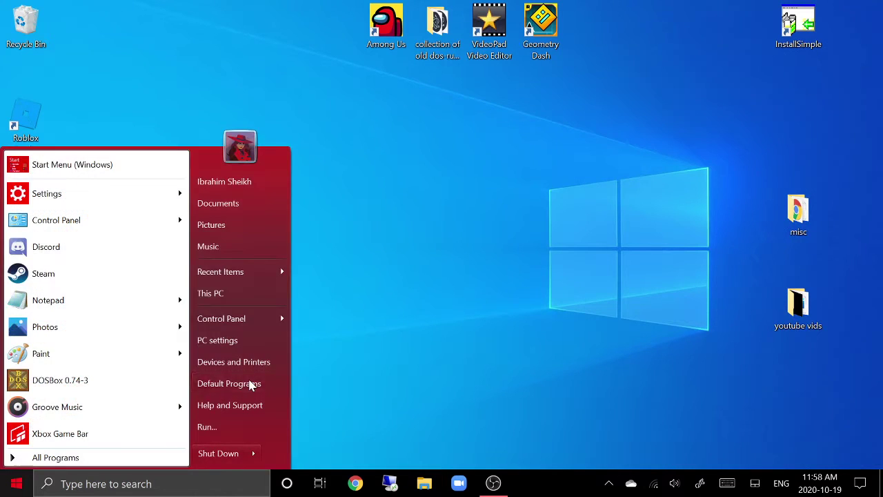
{"action": "left_click", "coordinate": [390, 284]}
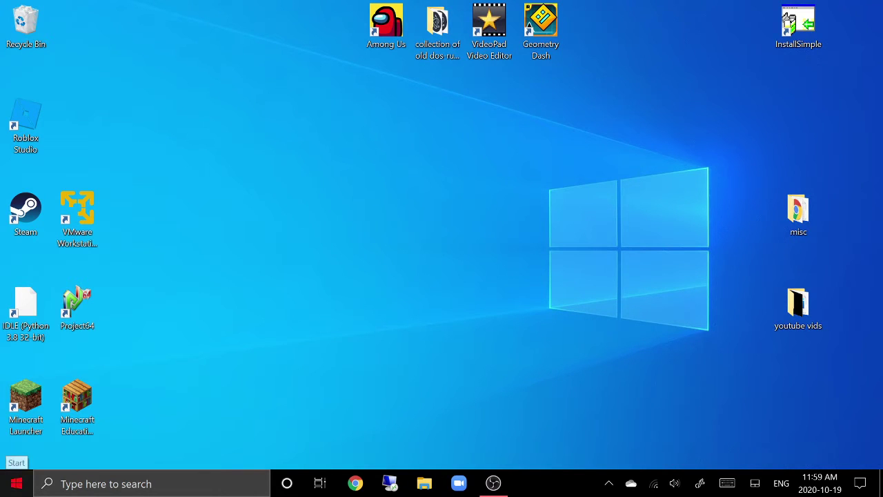
{"action": "right_click", "coordinate": [16, 482]}
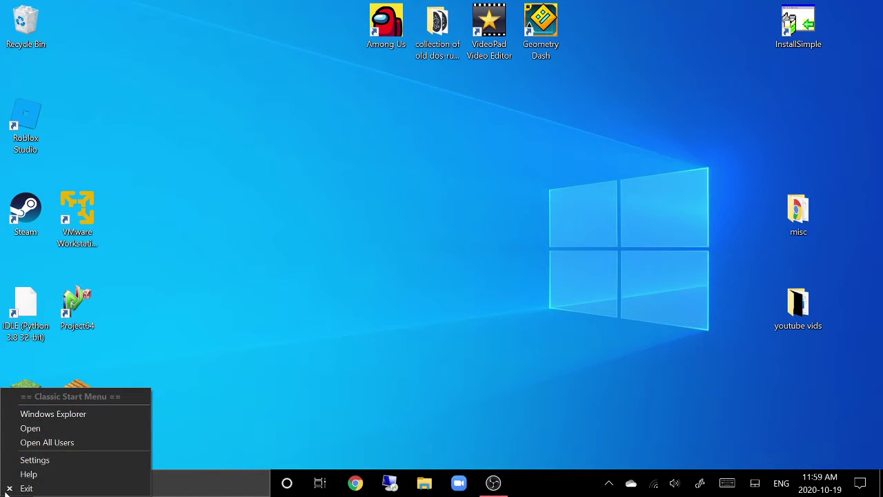
- In Classic Start Menu Settings, choose Windows 7 style with a custom Start button image
{"action": "left_click", "coordinate": [63, 464]}
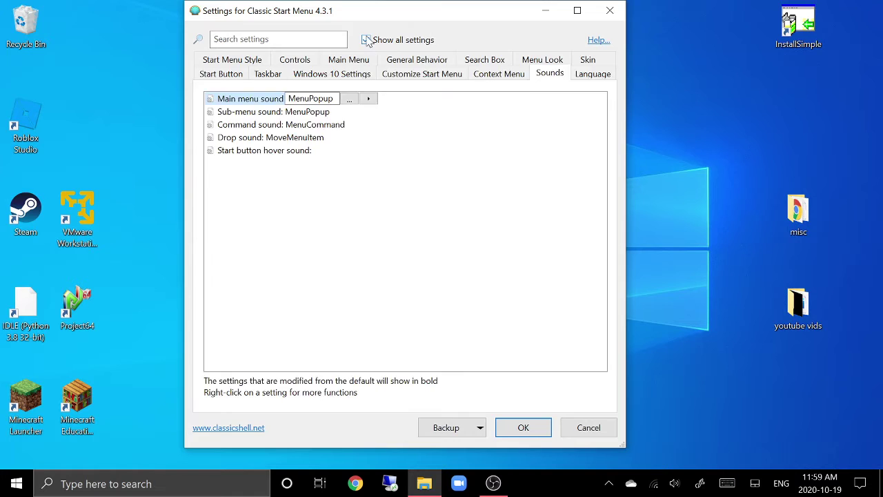
{"action": "left_click", "coordinate": [367, 39]}
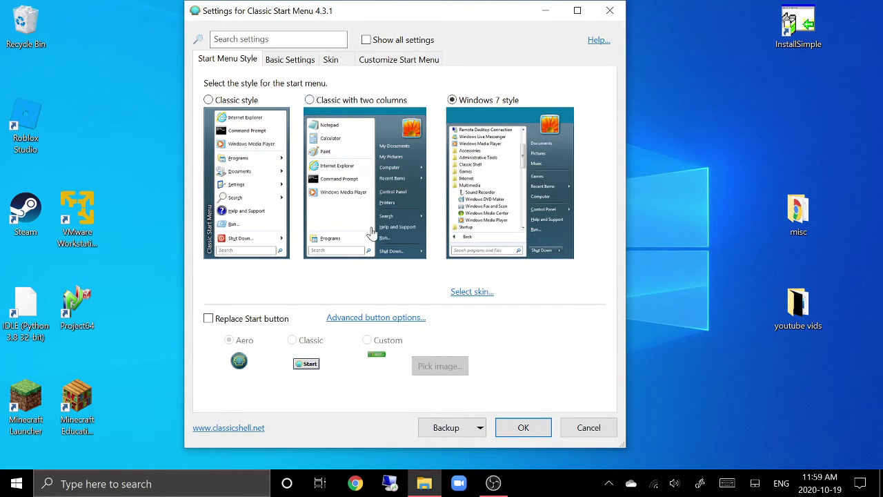
{"action": "left_click", "coordinate": [6, 484]}
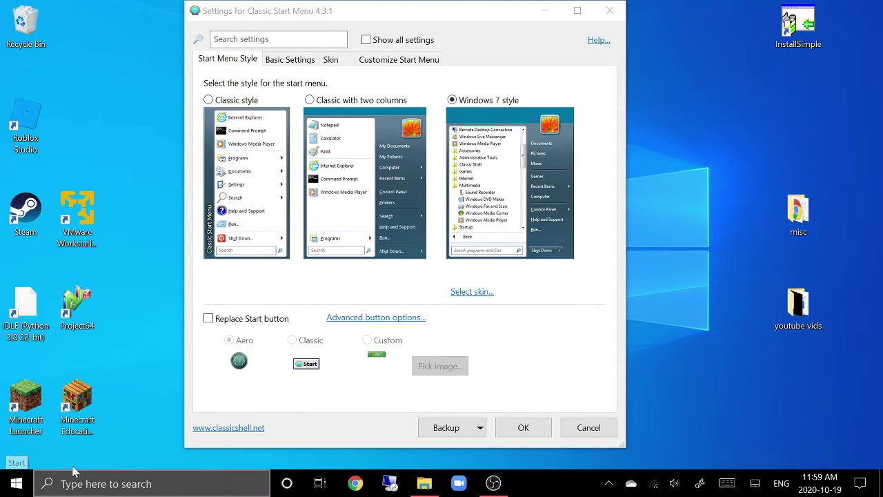
{"action": "left_click", "coordinate": [209, 319]}
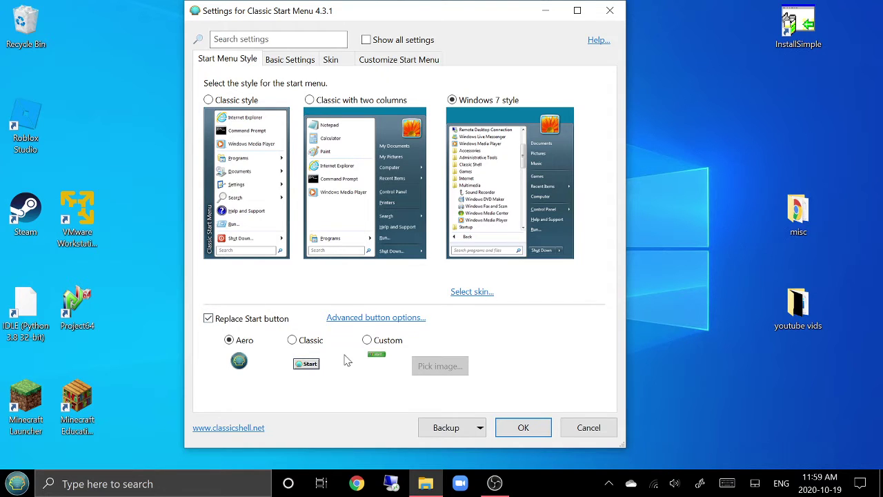
{"action": "left_click", "coordinate": [368, 340]}
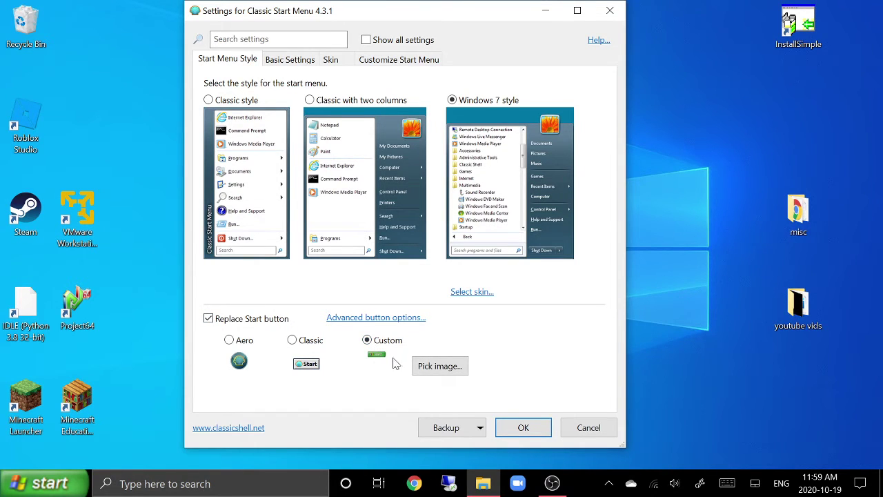
{"action": "left_click", "coordinate": [432, 372]}
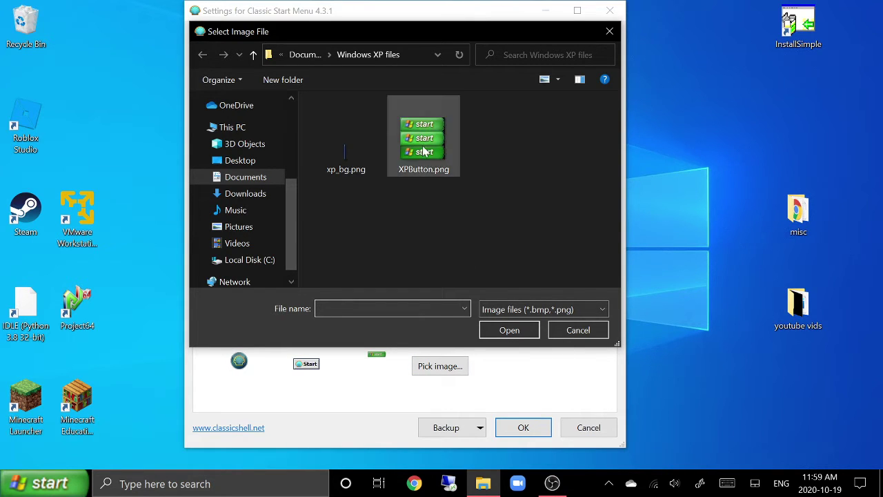
{"action": "left_click", "coordinate": [586, 335]}
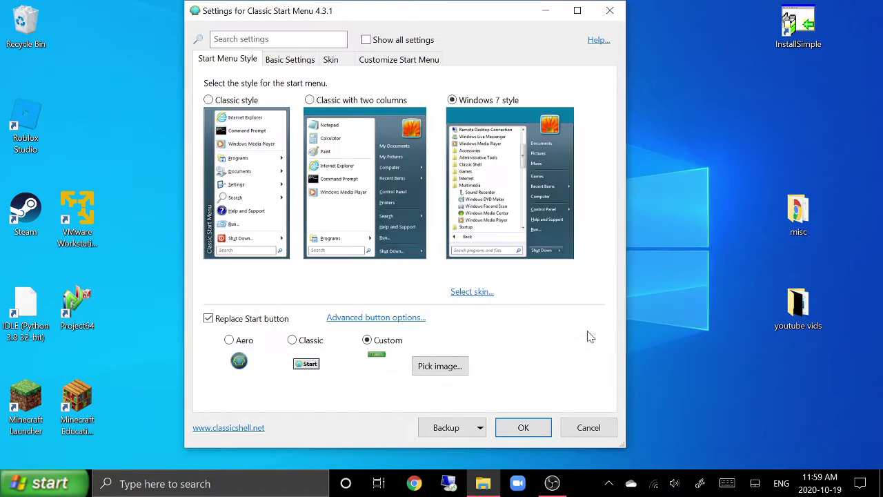
- Show all settings and try the Taskbar tab's opaque, transparent and glass looks
{"action": "left_click", "coordinate": [366, 40]}
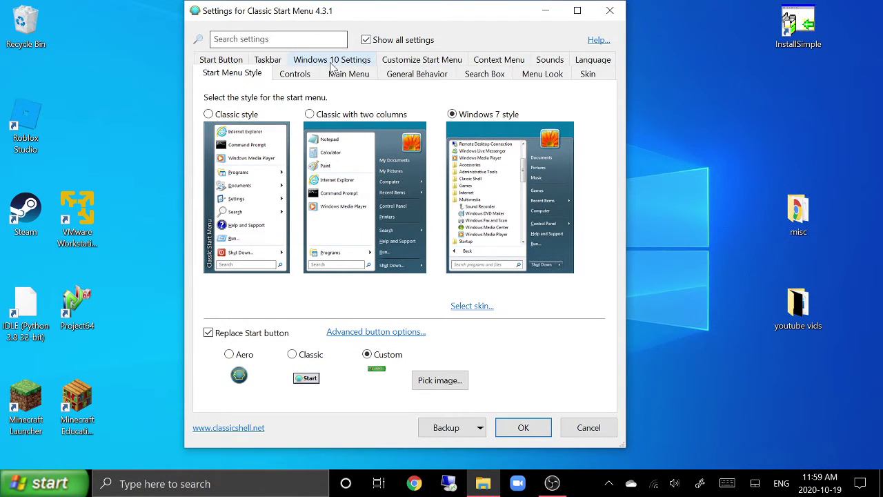
{"action": "left_click", "coordinate": [375, 333]}
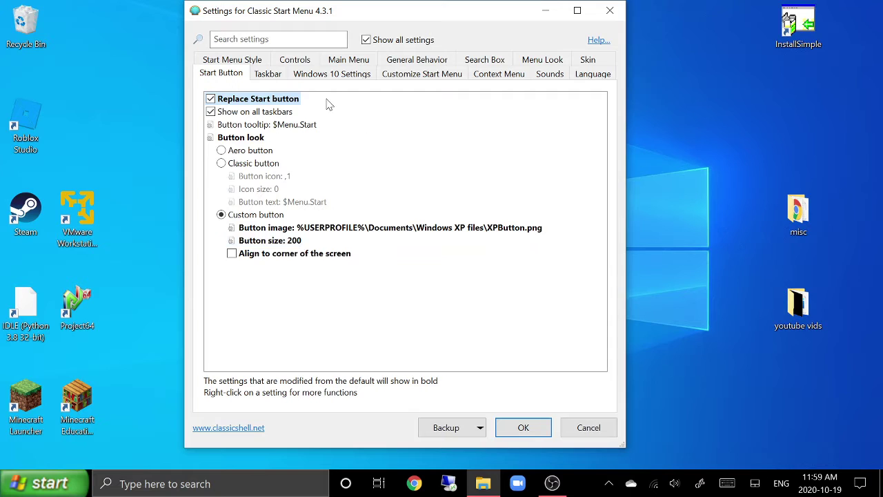
{"action": "left_click", "coordinate": [273, 75]}
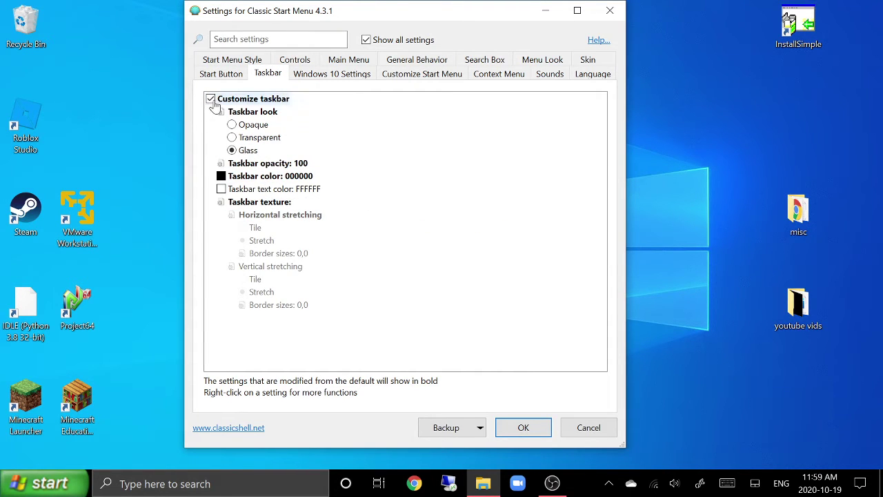
{"action": "left_click", "coordinate": [232, 125]}
{"action": "left_click", "coordinate": [233, 139]}
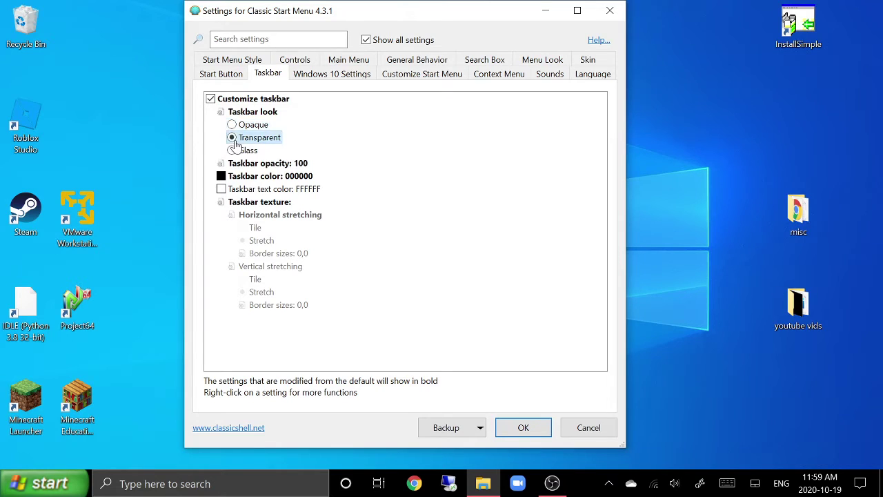
{"action": "left_click", "coordinate": [236, 163]}
{"action": "left_click", "coordinate": [232, 150]}
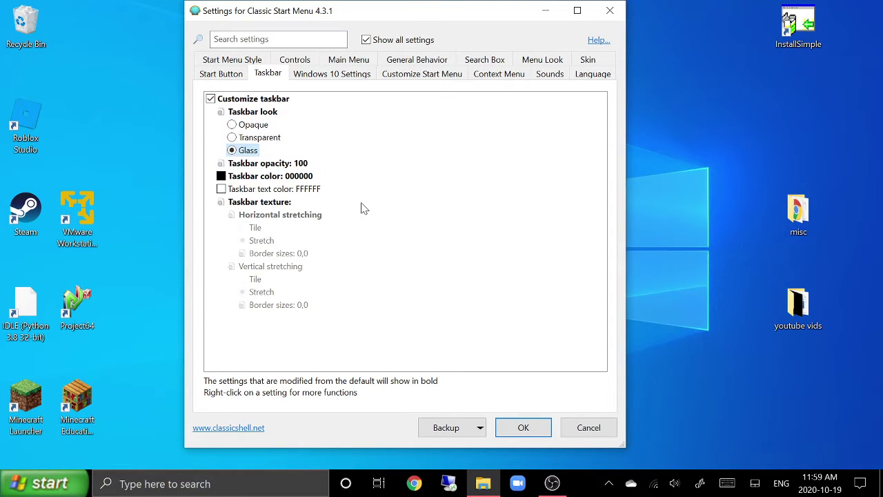
- Open and cancel the colour pickers for taskbar text and taskbar colour
{"action": "left_click", "coordinate": [221, 190]}
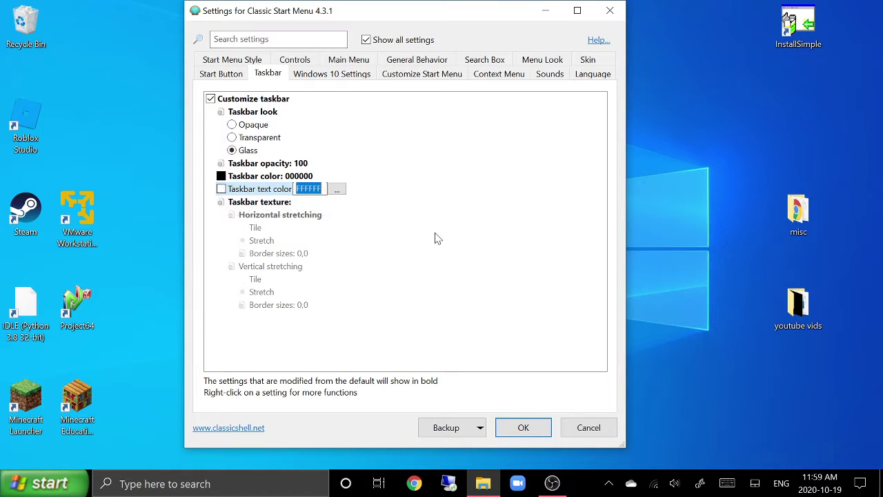
{"action": "left_click", "coordinate": [337, 189]}
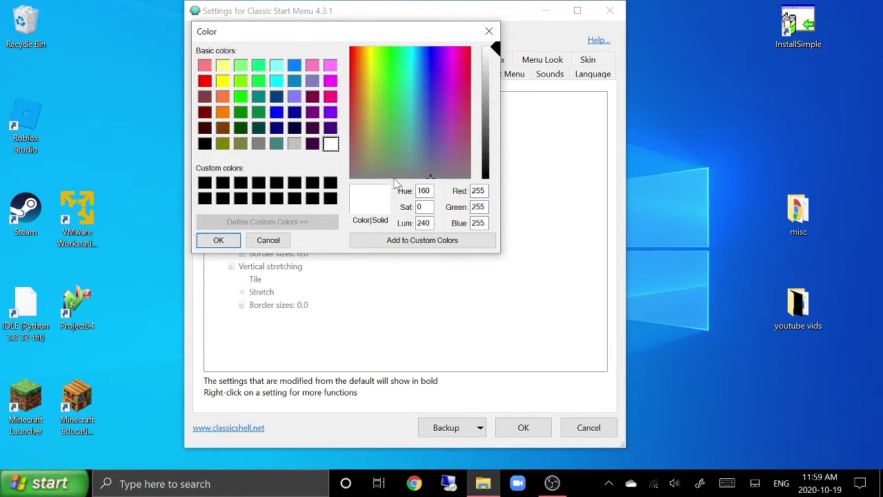
{"action": "left_click", "coordinate": [489, 32]}
{"action": "left_click", "coordinate": [333, 177]}
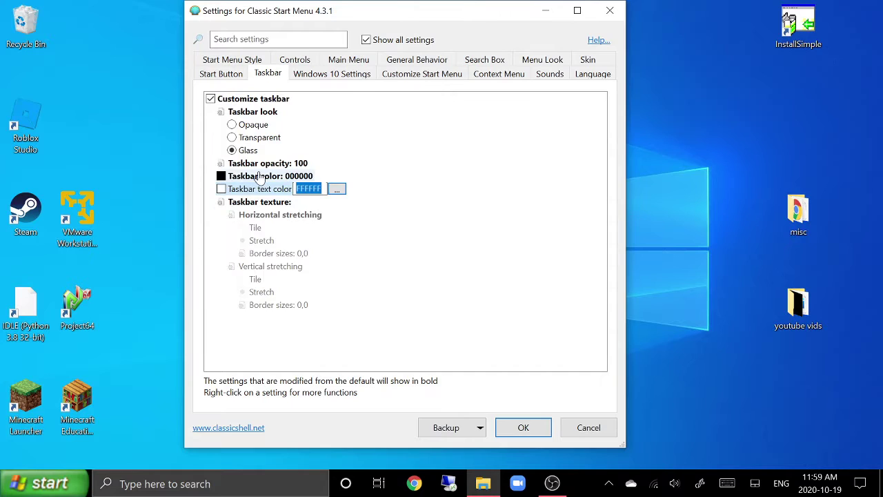
{"action": "left_click", "coordinate": [328, 176]}
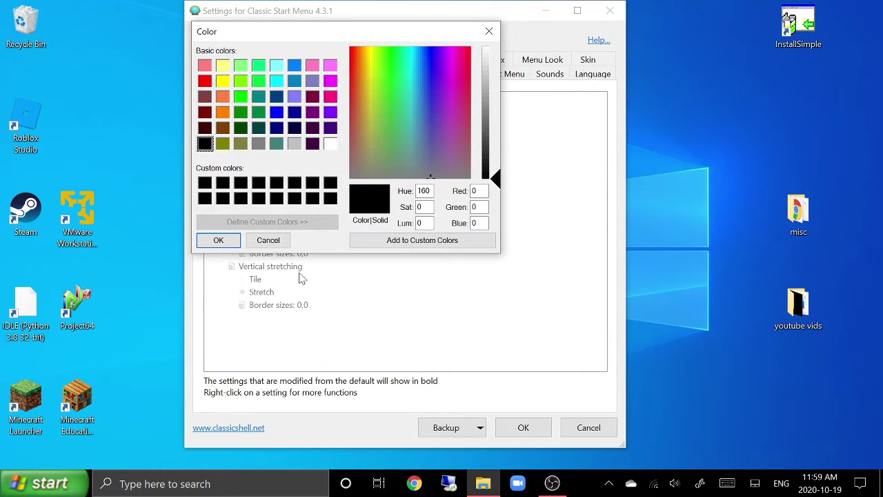
{"action": "left_click", "coordinate": [268, 240]}
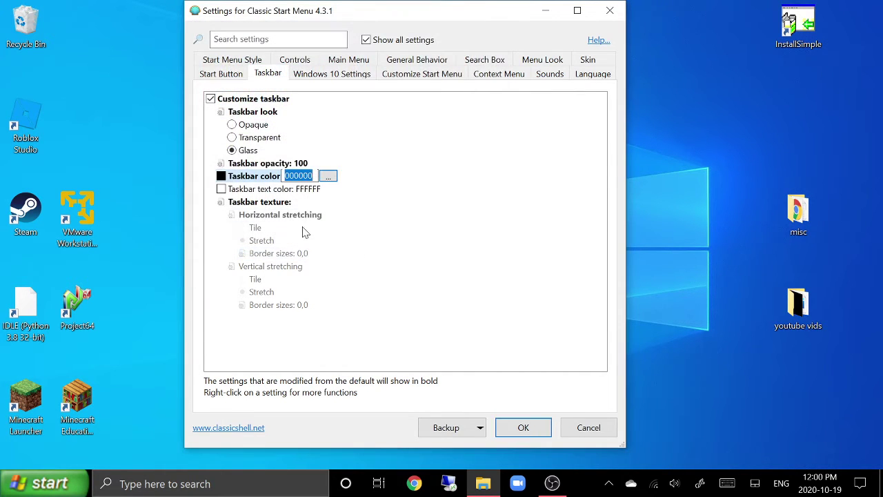
- Make the taskbar opaque with the xp_bg.png texture and save the settings
{"action": "left_click", "coordinate": [232, 138]}
{"action": "left_click", "coordinate": [232, 125]}
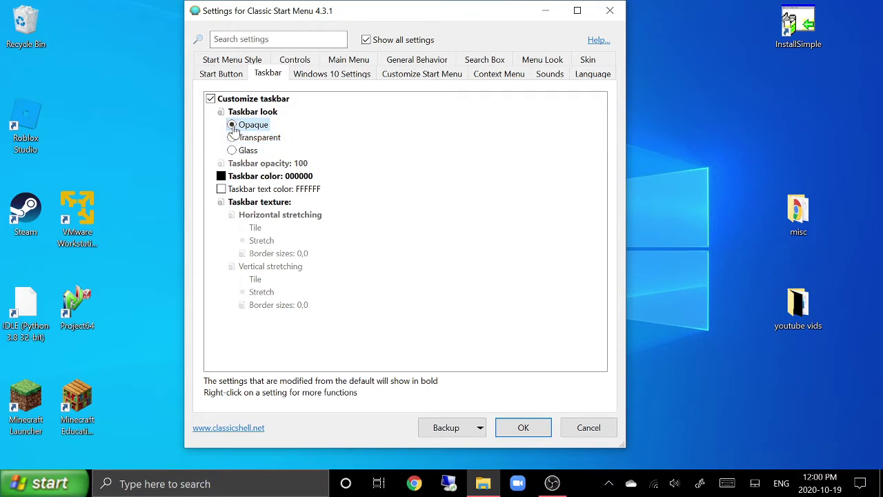
{"action": "left_click", "coordinate": [286, 202]}
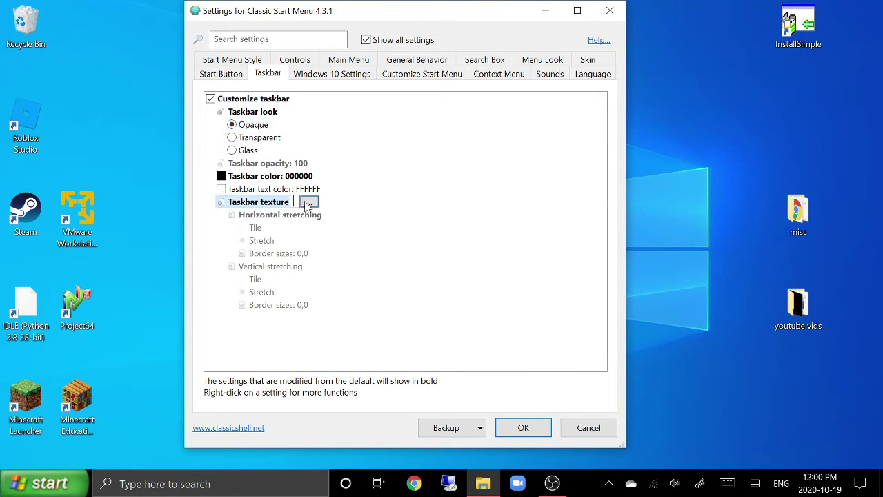
{"action": "left_click", "coordinate": [308, 201]}
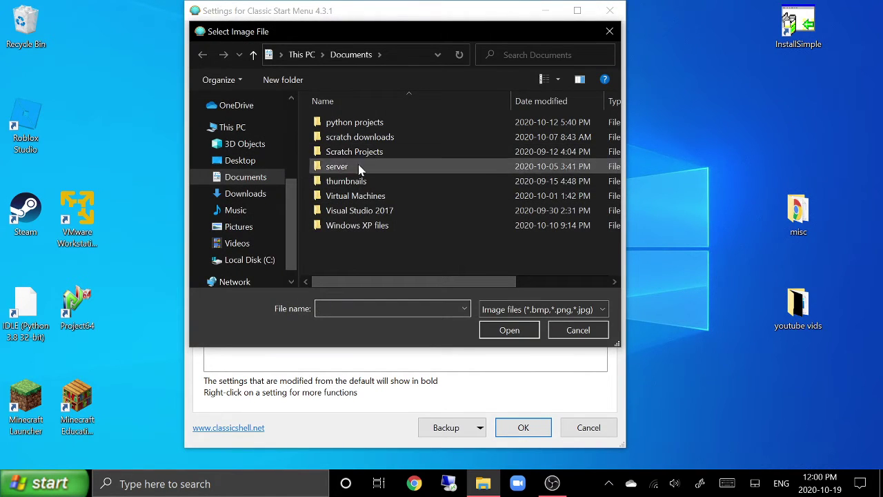
{"action": "double_click", "coordinate": [377, 220]}
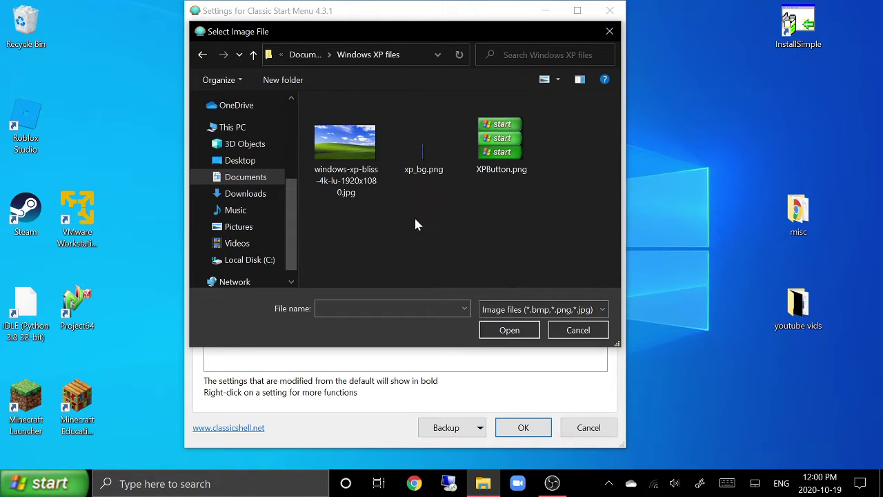
{"action": "left_click", "coordinate": [417, 152]}
{"action": "left_click", "coordinate": [509, 331]}
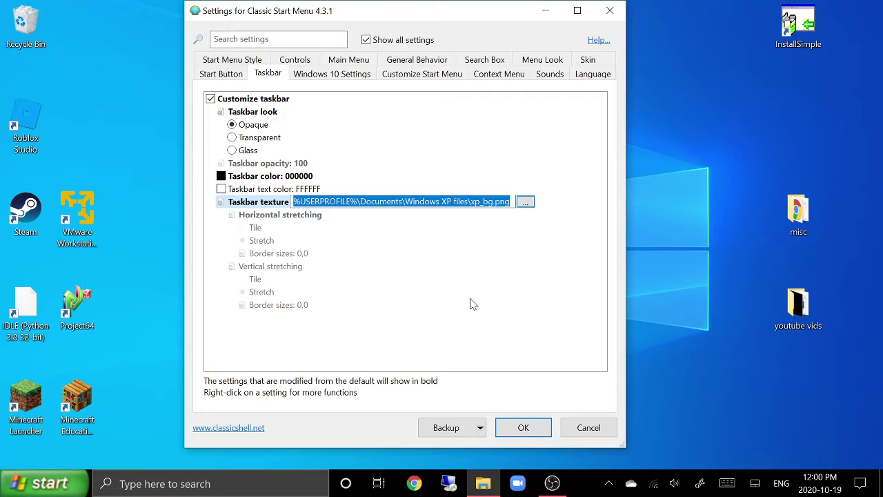
{"action": "left_click", "coordinate": [518, 433]}
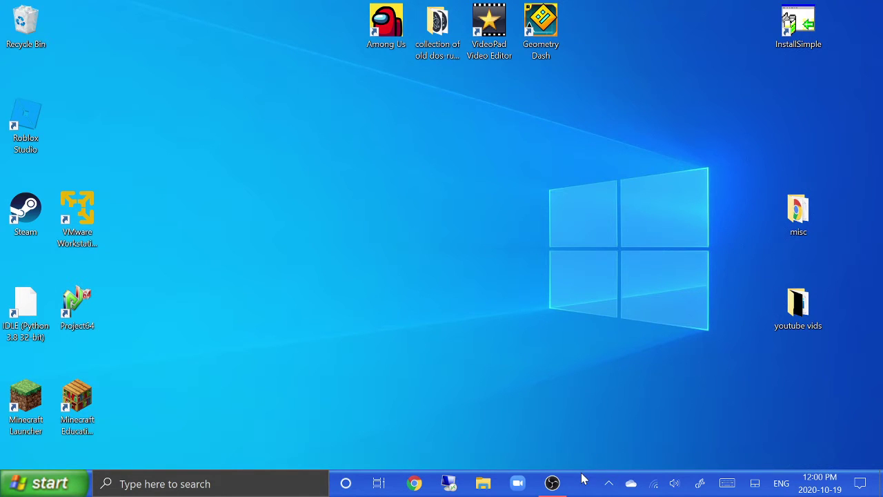
- Restore and re-hide OBS, then open the classic Start menu from the XP start button
{"action": "left_click", "coordinate": [553, 483]}
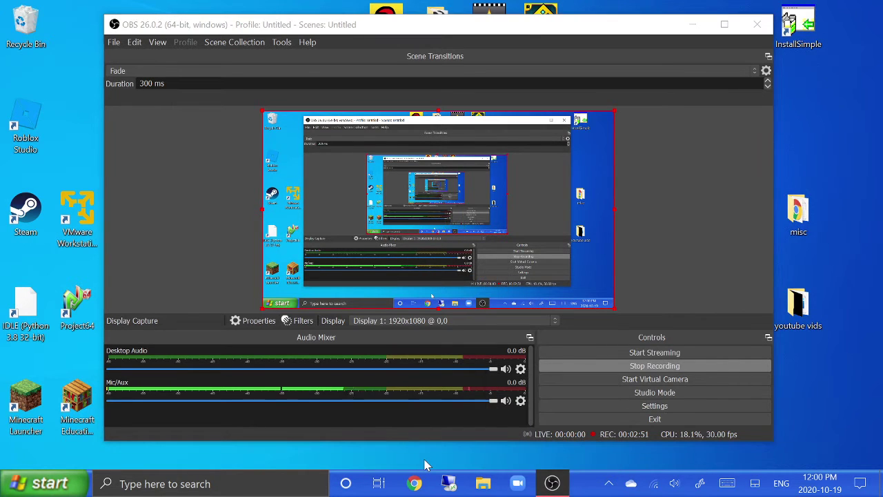
{"action": "left_click", "coordinate": [692, 24]}
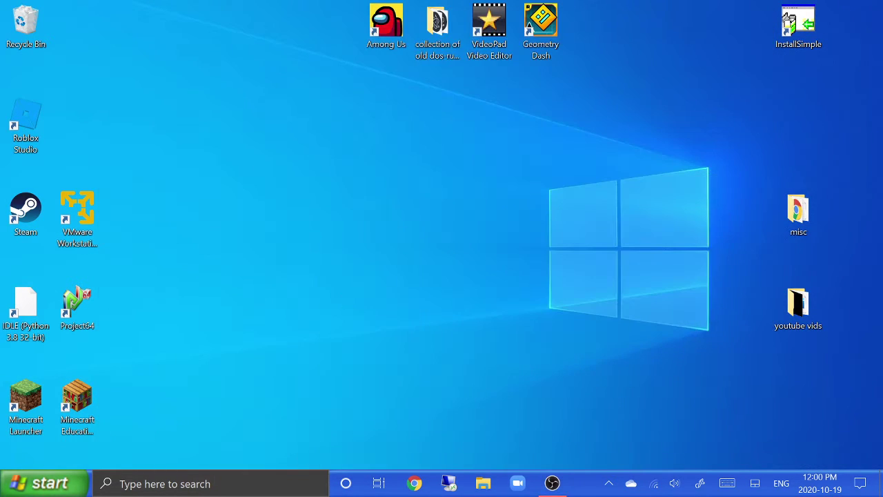
{"action": "left_click", "coordinate": [48, 482]}
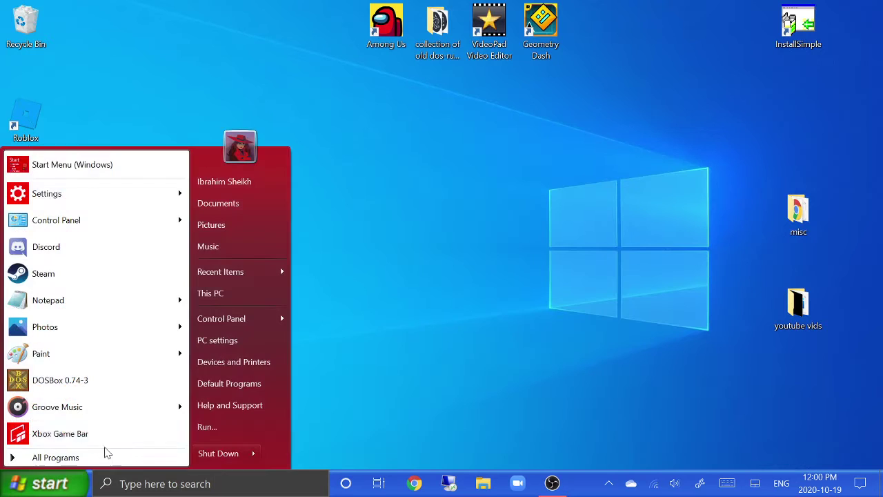
- Go to PC settings > Personalization and scroll through the Themes page
{"action": "left_click", "coordinate": [250, 340]}
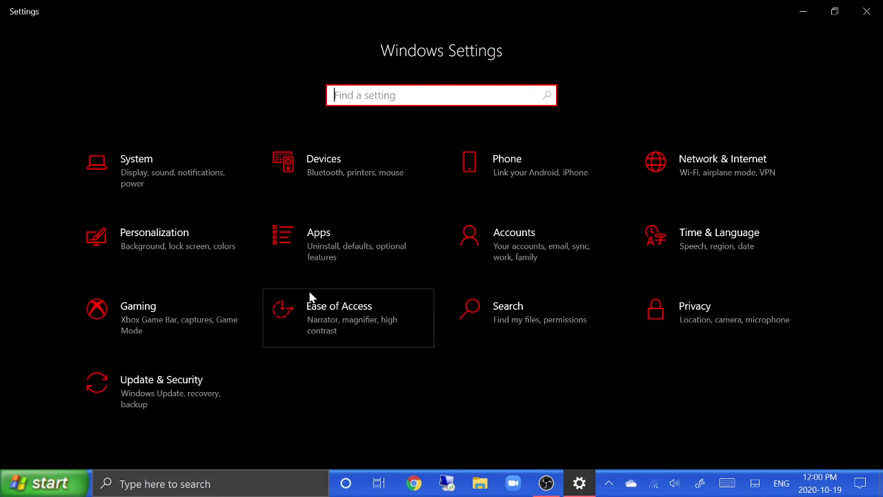
{"action": "left_click", "coordinate": [177, 234]}
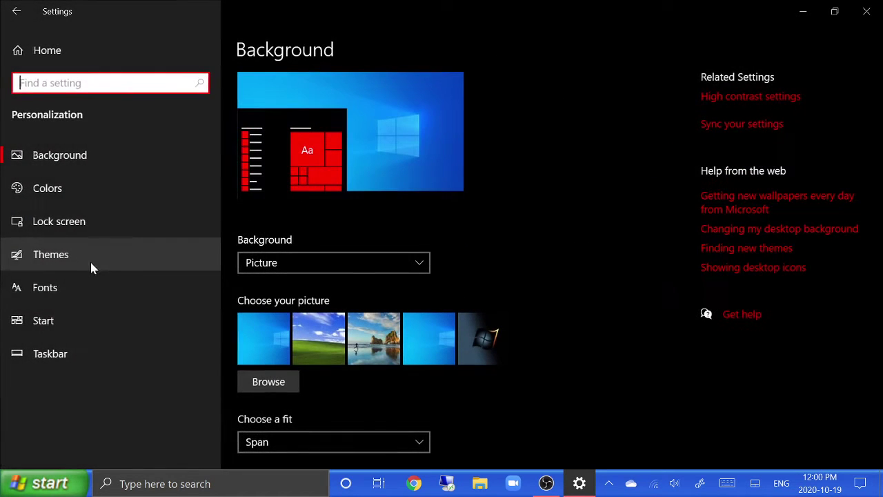
{"action": "left_click", "coordinate": [99, 197]}
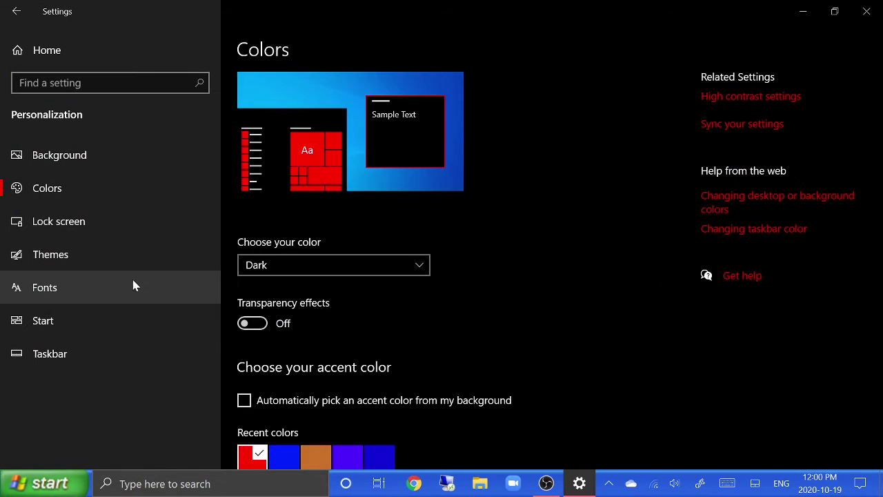
{"action": "left_click", "coordinate": [120, 256]}
{"action": "scroll", "coordinate": [442, 271], "scroll_direction": "down", "scroll_amount": 5}
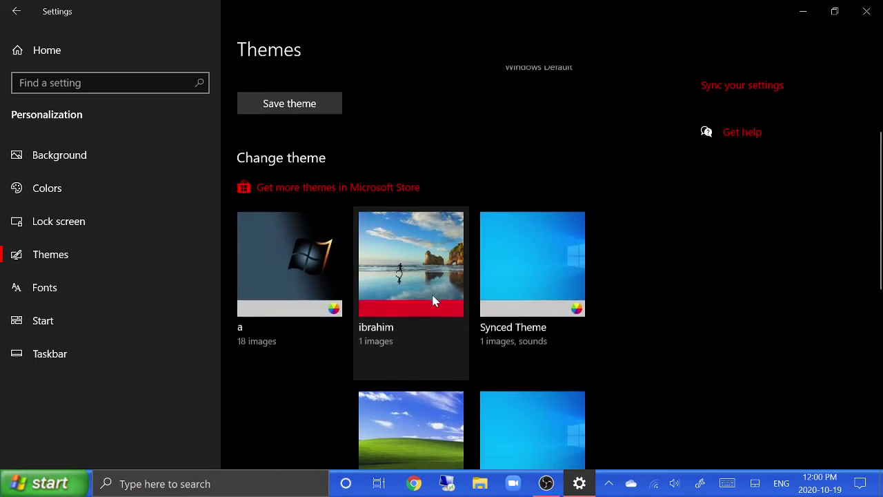
{"action": "scroll", "coordinate": [433, 299], "scroll_direction": "down", "scroll_amount": 3}
{"action": "scroll", "coordinate": [461, 300], "scroll_direction": "down", "scroll_amount": 2}
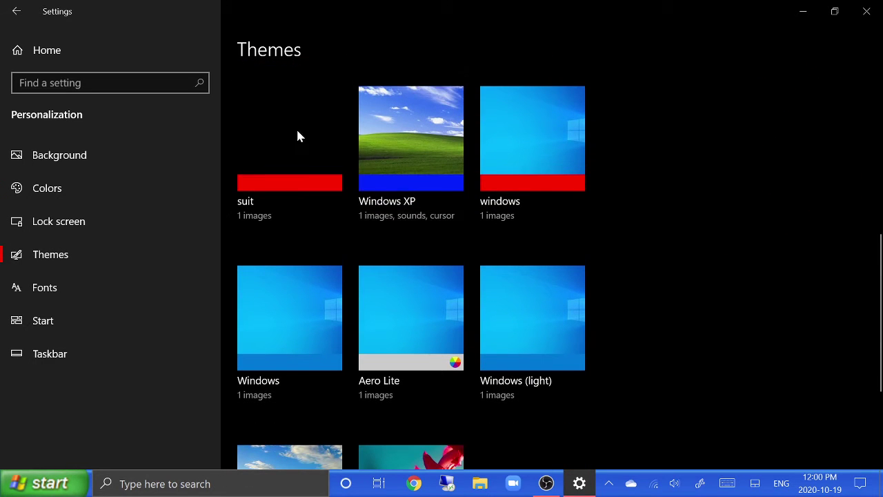
- Glance at the desktop, then apply the Windows XP theme
{"action": "left_click", "coordinate": [803, 10]}
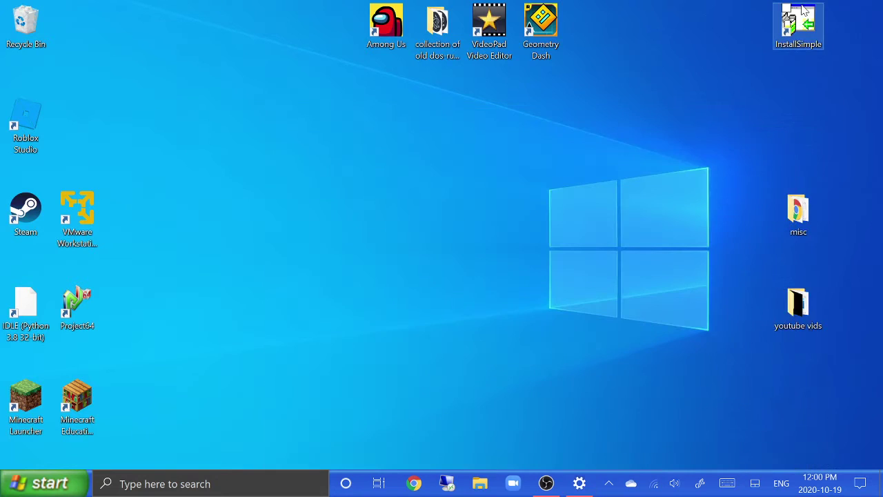
{"action": "left_click", "coordinate": [579, 483]}
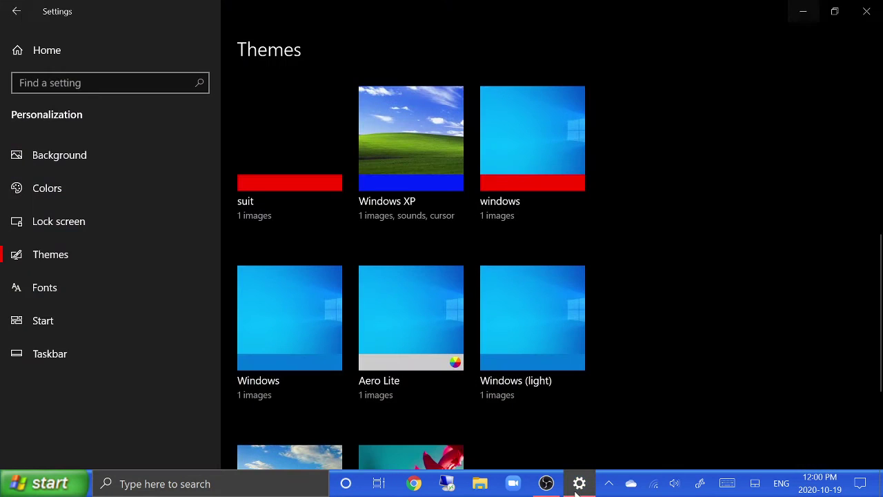
{"action": "left_click", "coordinate": [400, 151]}
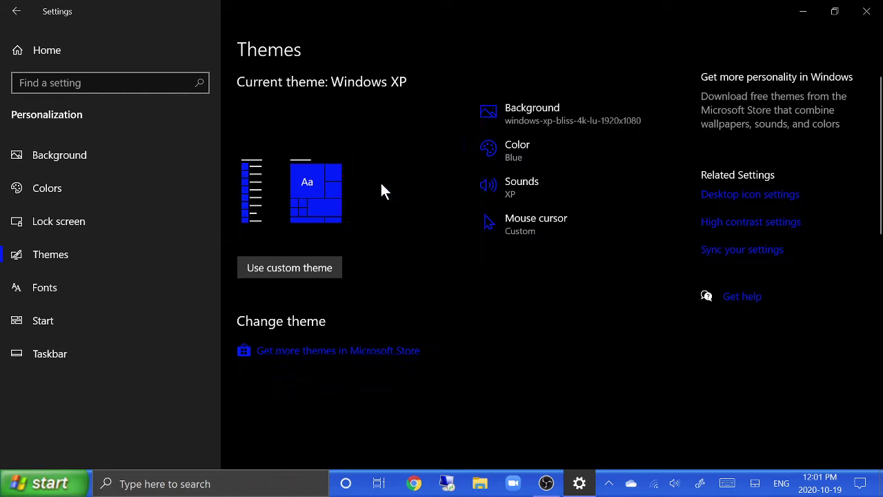
{"action": "scroll", "coordinate": [490, 297], "scroll_direction": "down", "scroll_amount": 3}
{"action": "scroll", "coordinate": [428, 296], "scroll_direction": "down", "scroll_amount": 3}
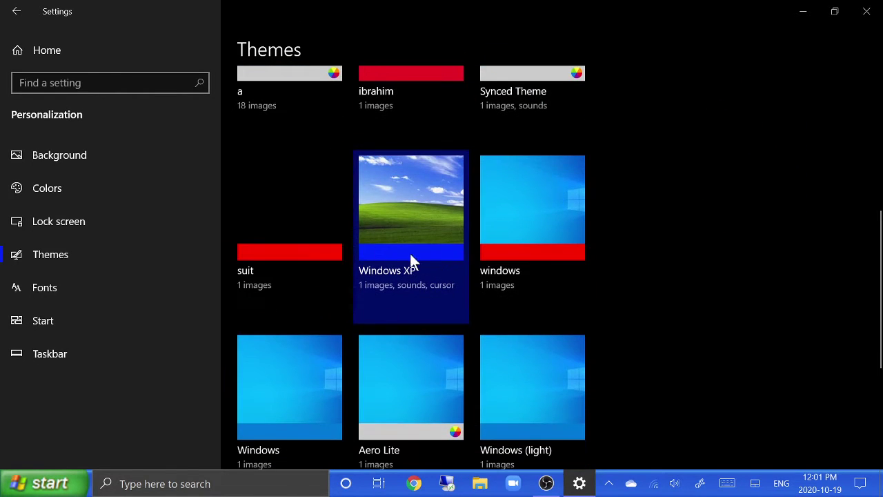
- Turn on accent colour for Start, taskbar, action center, title bars and window borders
{"action": "left_click", "coordinate": [72, 190]}
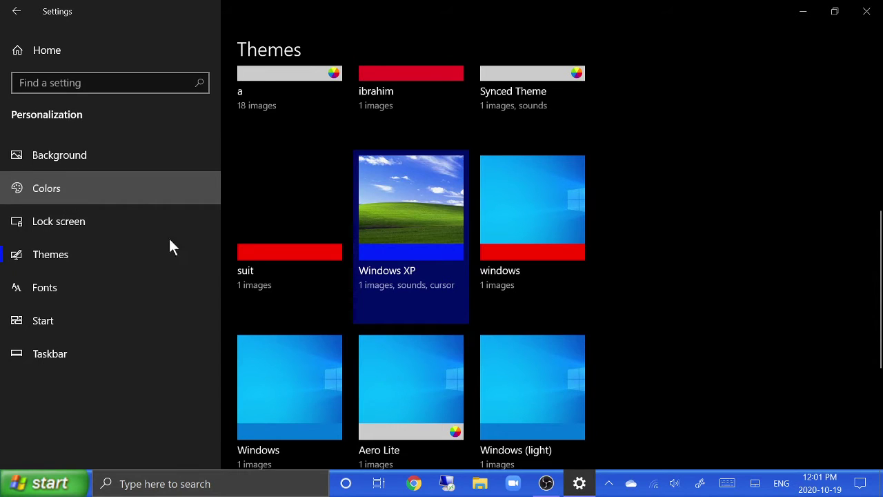
{"action": "scroll", "coordinate": [327, 207], "scroll_direction": "down", "scroll_amount": 3}
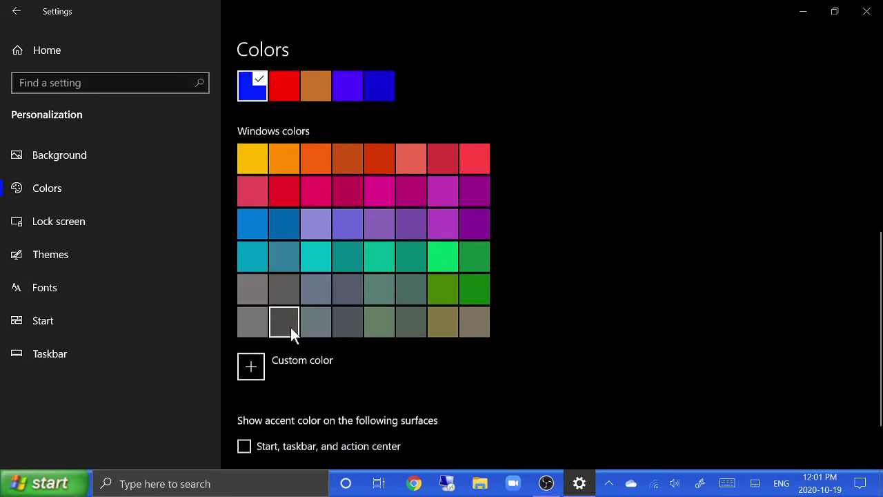
{"action": "scroll", "coordinate": [290, 327], "scroll_direction": "down", "scroll_amount": 2}
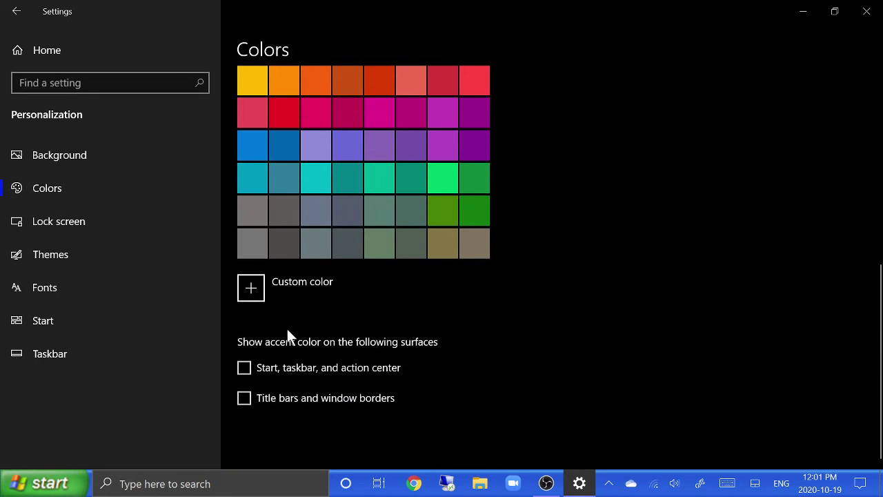
{"action": "left_click", "coordinate": [243, 367]}
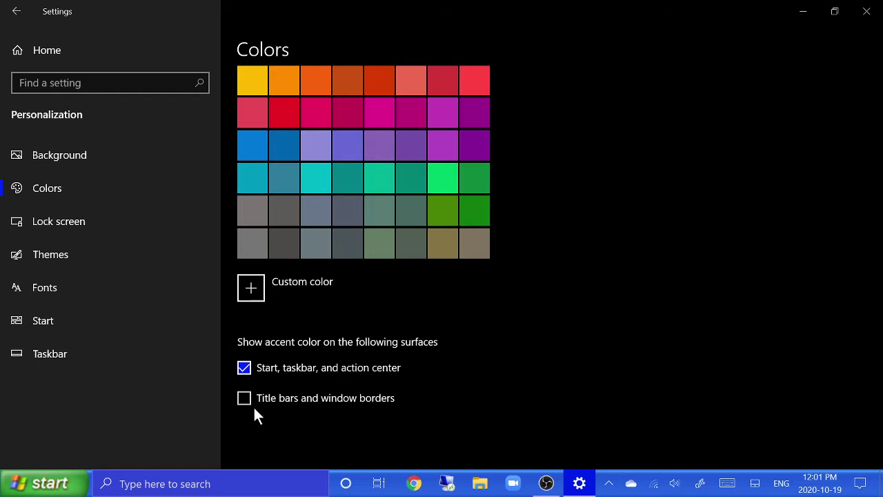
{"action": "left_click", "coordinate": [244, 399]}
- Check the desktop's XP look, then close Settings and minimize OBS
{"action": "left_click_drag", "start_coordinate": [440, 10], "coordinate": [429, 38]}
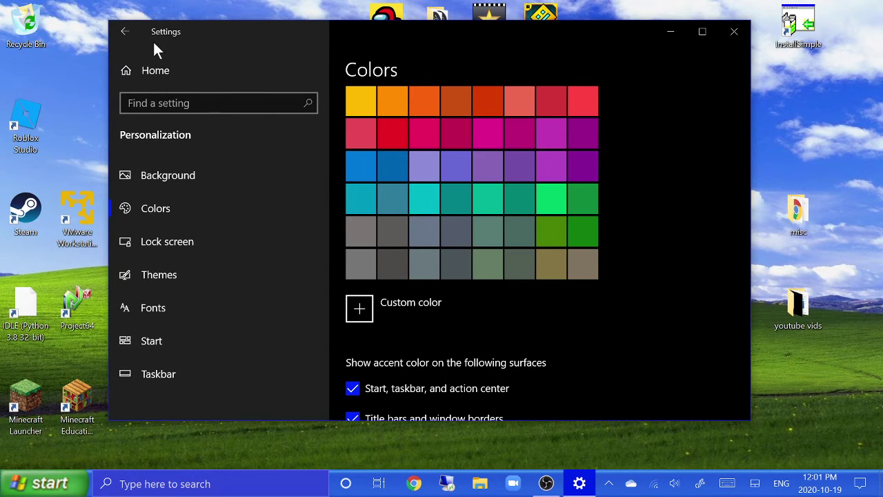
{"action": "left_click", "coordinate": [700, 32]}
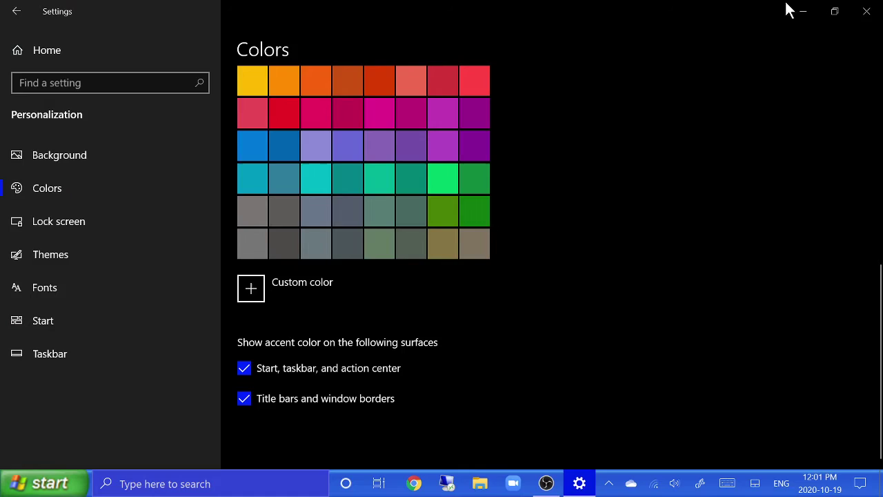
{"action": "left_click", "coordinate": [800, 11]}
{"action": "left_click", "coordinate": [546, 483]}
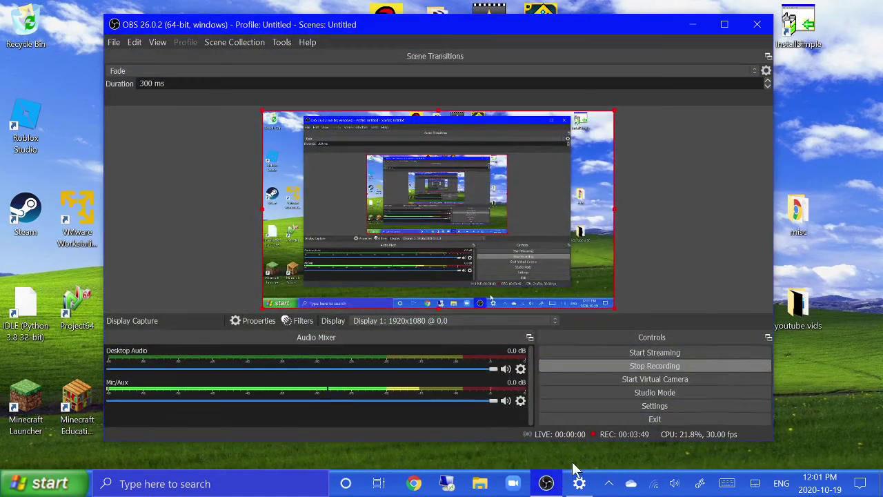
{"action": "left_click", "coordinate": [579, 483]}
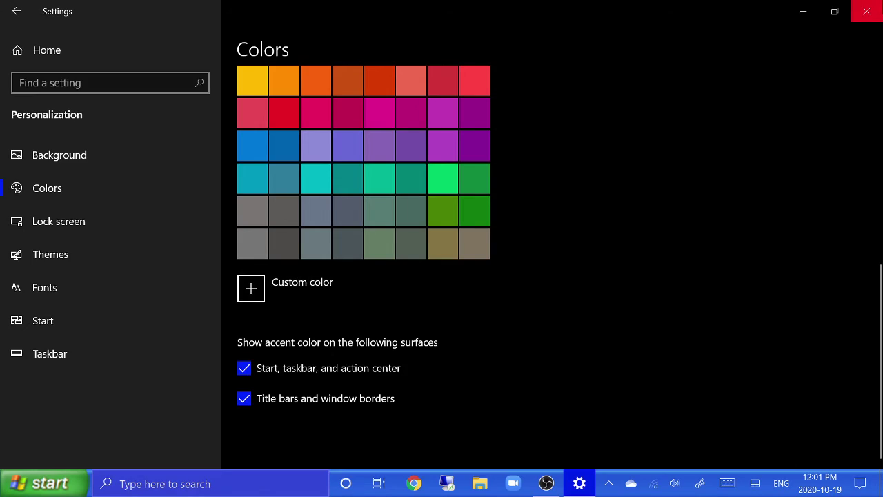
{"action": "left_click", "coordinate": [866, 11]}
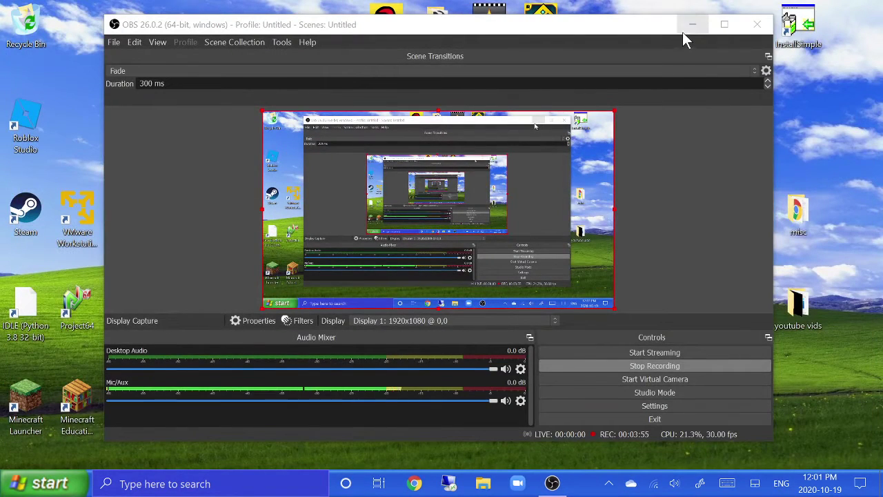
{"action": "left_click", "coordinate": [691, 26]}
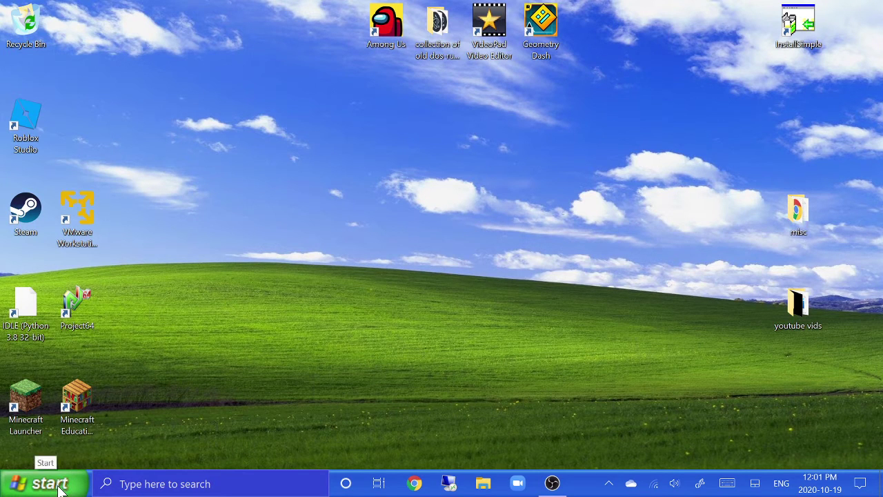
- Set Start Menu Style to 'Classic with two columns' and preview the Start menu
{"action": "left_click", "coordinate": [60, 487]}
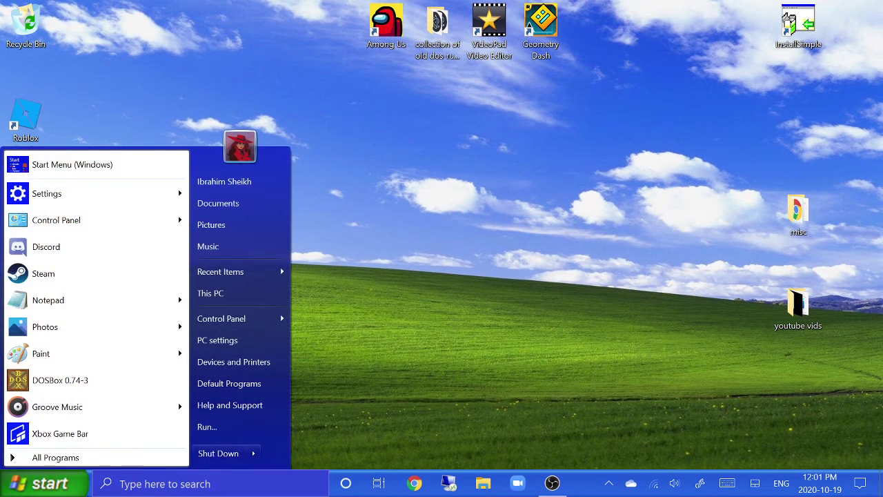
{"action": "right_click", "coordinate": [59, 488]}
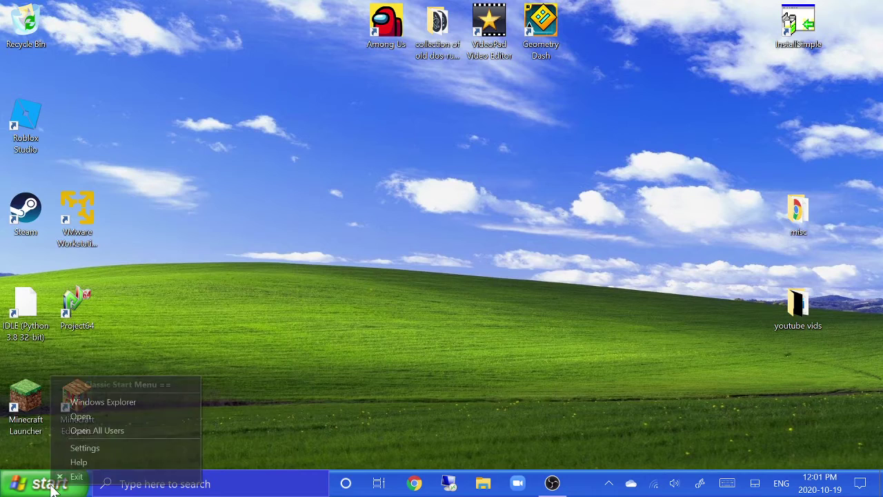
{"action": "left_click", "coordinate": [75, 449]}
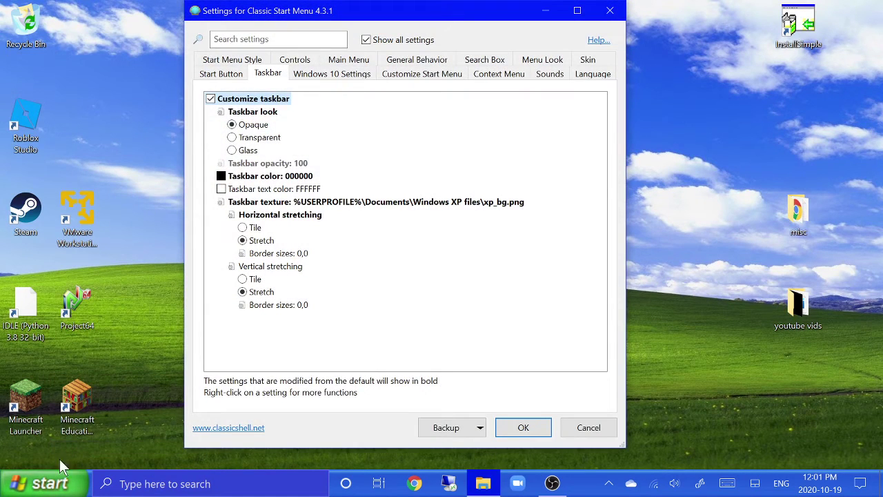
{"action": "left_click", "coordinate": [365, 39]}
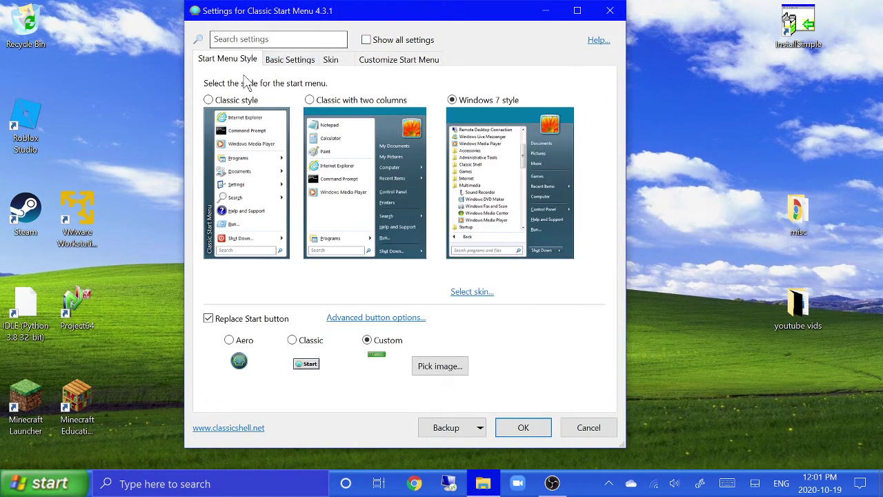
{"action": "left_click", "coordinate": [314, 105]}
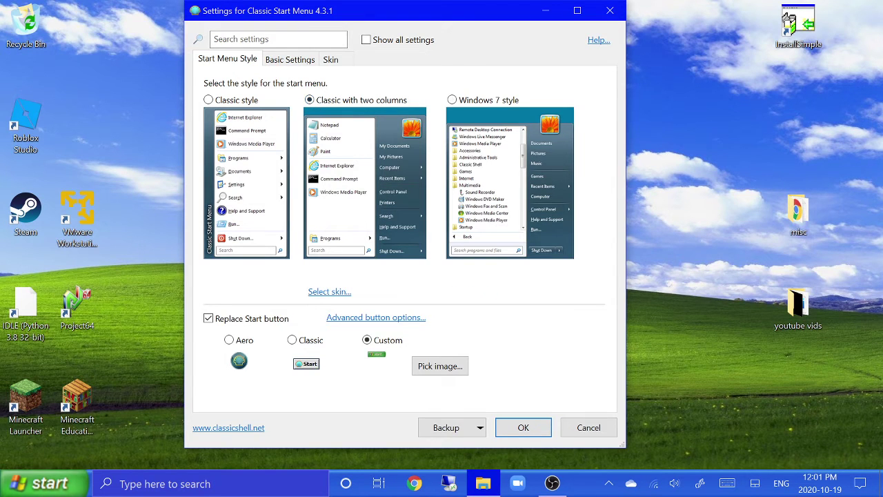
{"action": "left_click", "coordinate": [24, 488]}
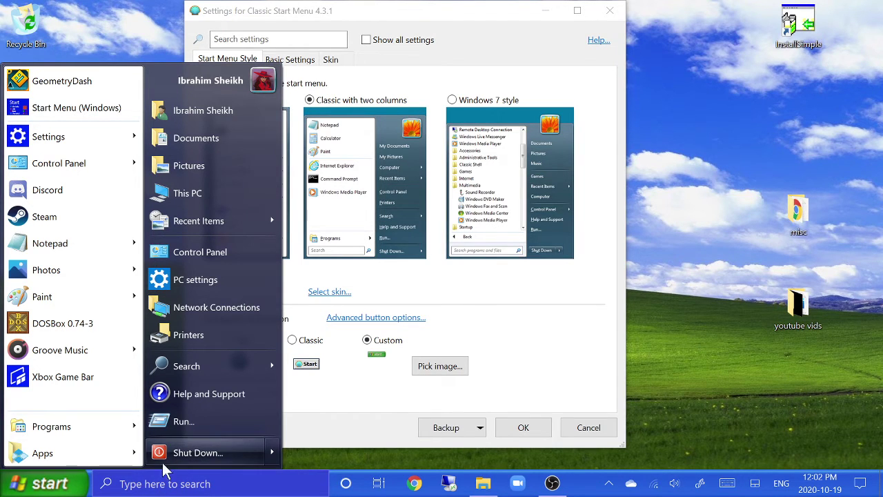
- Select the Windows XP Luna skin and preview the Start menu
{"action": "left_click", "coordinate": [328, 72]}
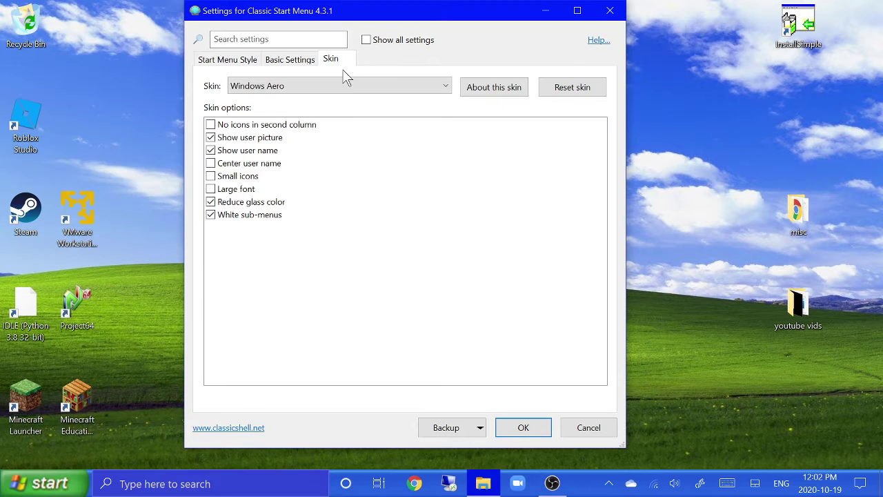
{"action": "left_click", "coordinate": [348, 86]}
{"action": "left_click", "coordinate": [348, 196]}
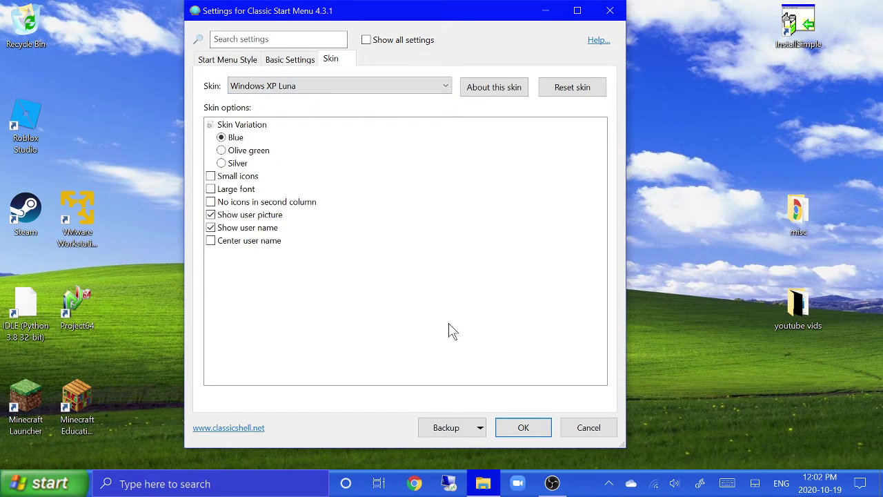
{"action": "left_click", "coordinate": [42, 485]}
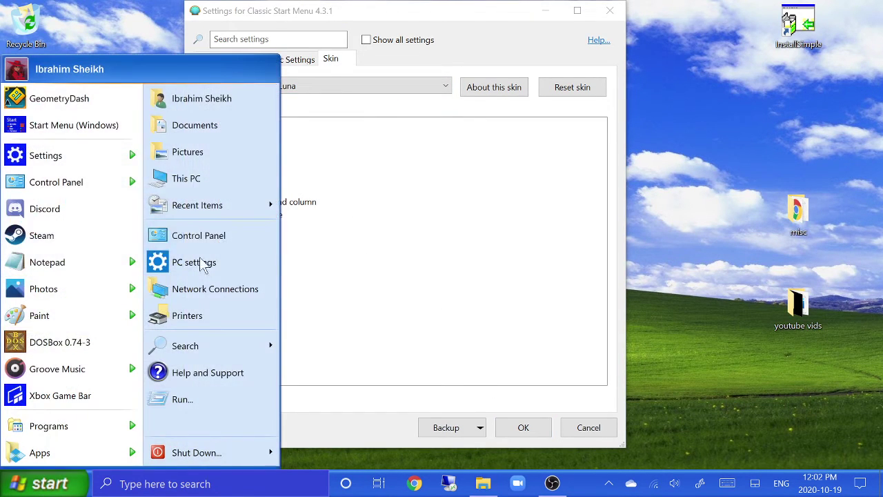
{"action": "left_click", "coordinate": [390, 312]}
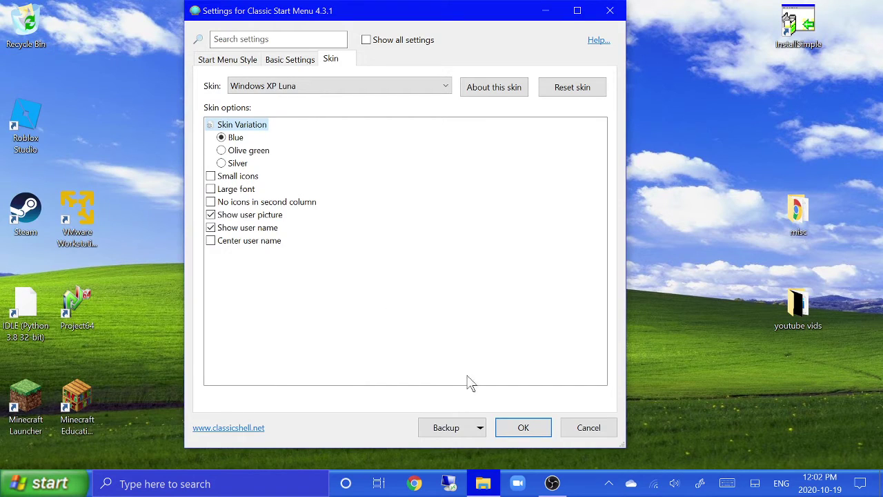
- Preview the Silver skin variation, then switch back to Blue
{"action": "left_click", "coordinate": [221, 163]}
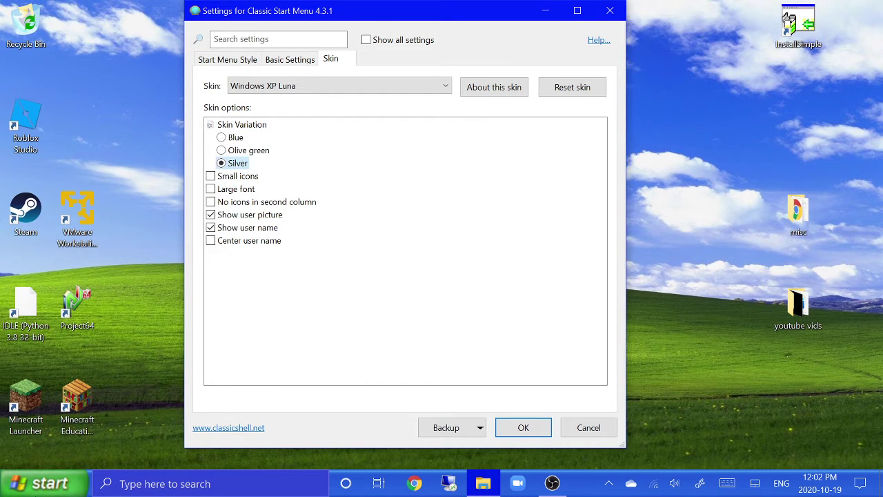
{"action": "left_click", "coordinate": [38, 484]}
{"action": "left_click", "coordinate": [359, 183]}
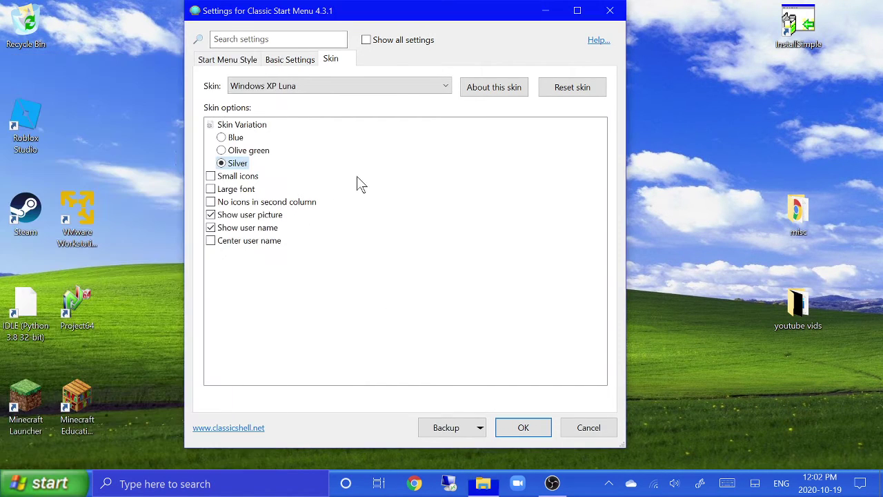
{"action": "left_click", "coordinate": [221, 137]}
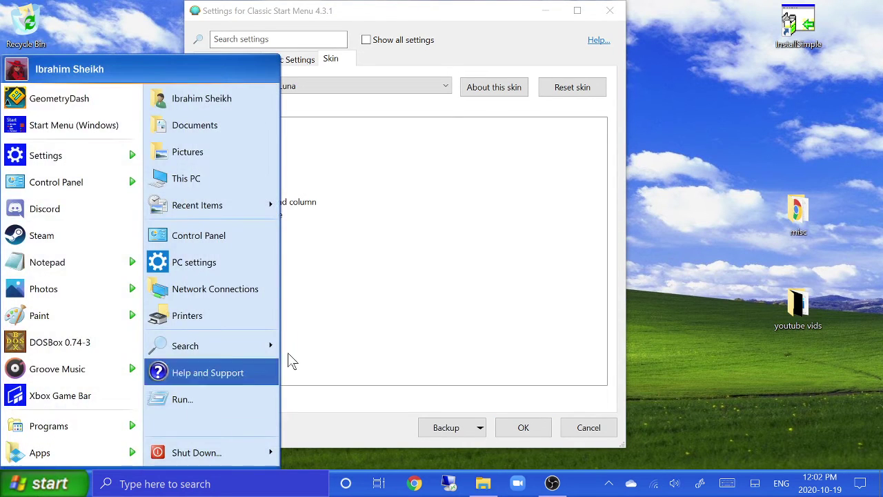
{"action": "left_click", "coordinate": [347, 279]}
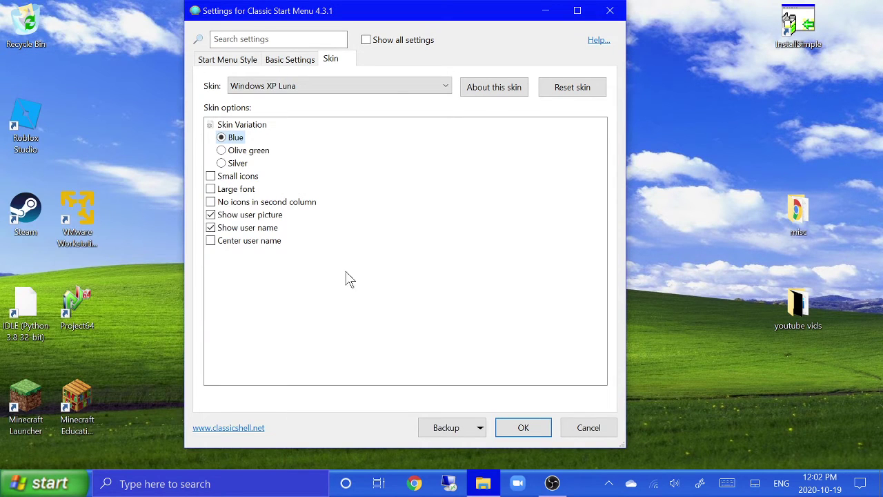
- Hide the user picture and name to compare, then restore them
{"action": "left_click", "coordinate": [210, 214]}
{"action": "left_click", "coordinate": [210, 228]}
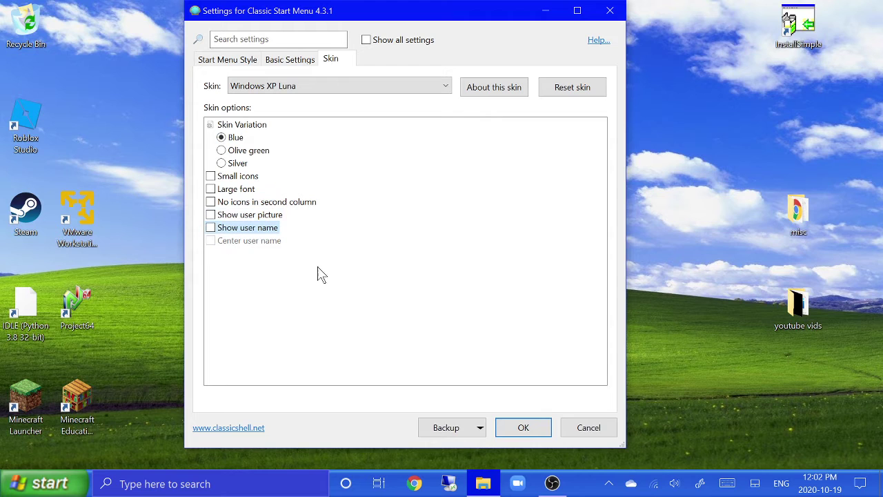
{"action": "left_click", "coordinate": [38, 493]}
{"action": "left_click", "coordinate": [28, 487]}
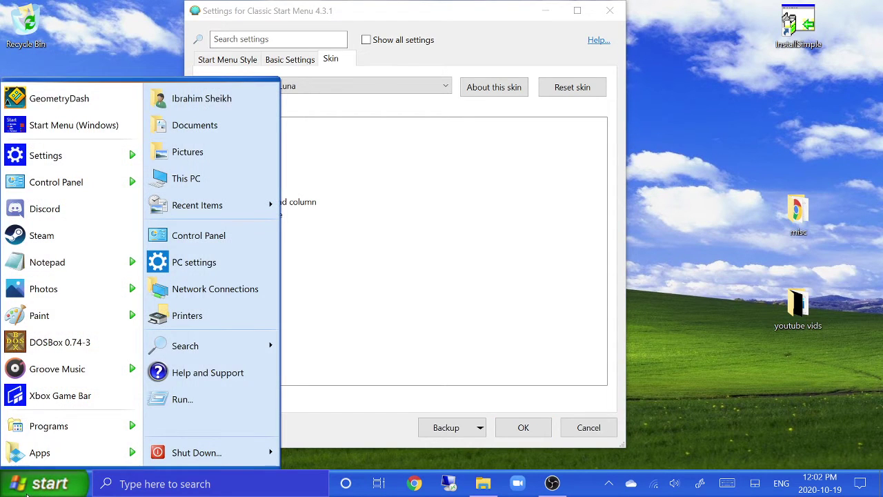
{"action": "left_click", "coordinate": [410, 248]}
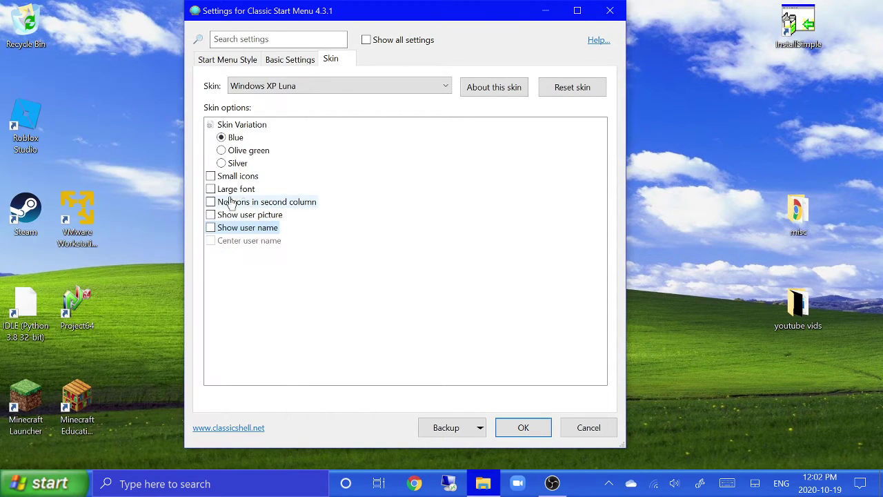
{"action": "left_click", "coordinate": [210, 215]}
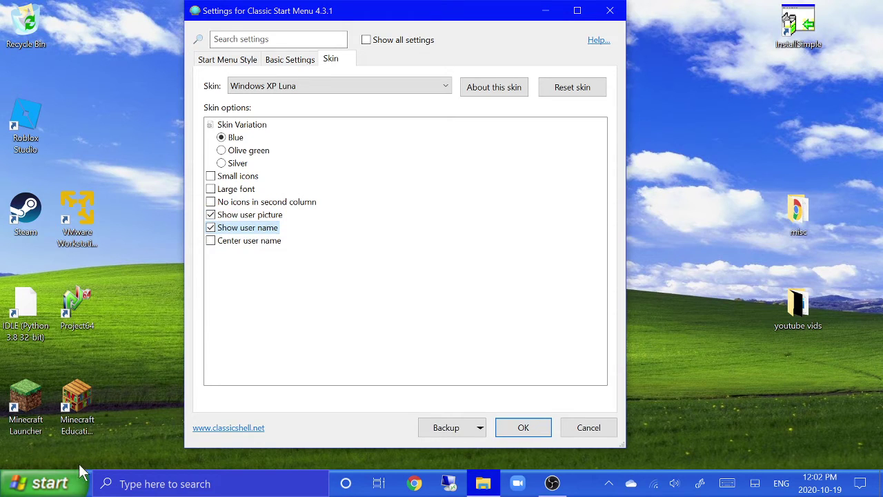
{"action": "left_click", "coordinate": [74, 487]}
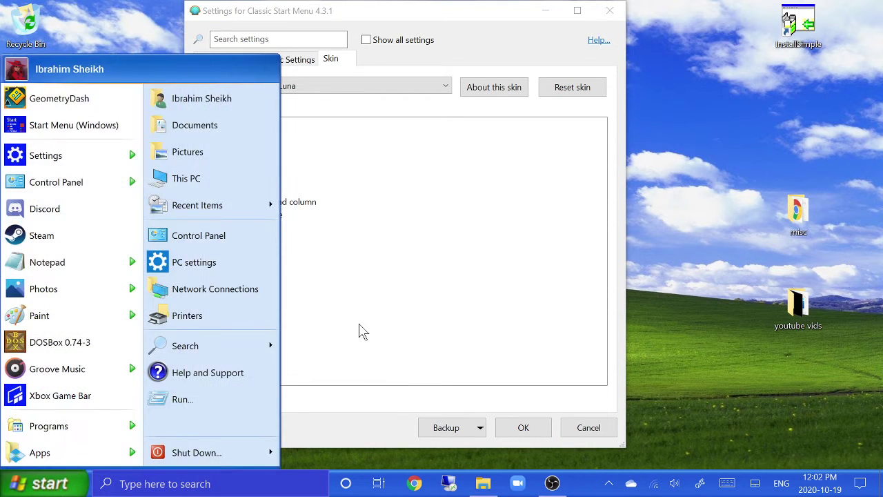
{"action": "left_click", "coordinate": [359, 331]}
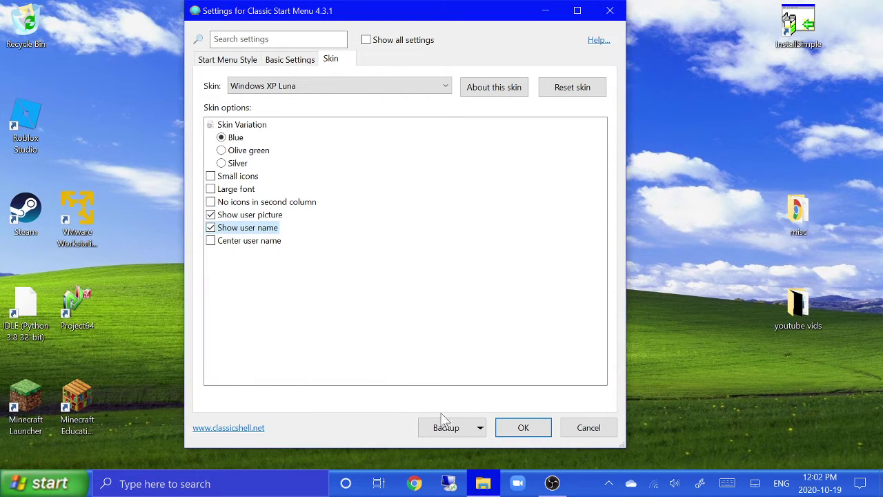
- Center the user name and apply the skin settings with OK
{"action": "left_click", "coordinate": [209, 243]}
{"action": "key", "text": "super"}
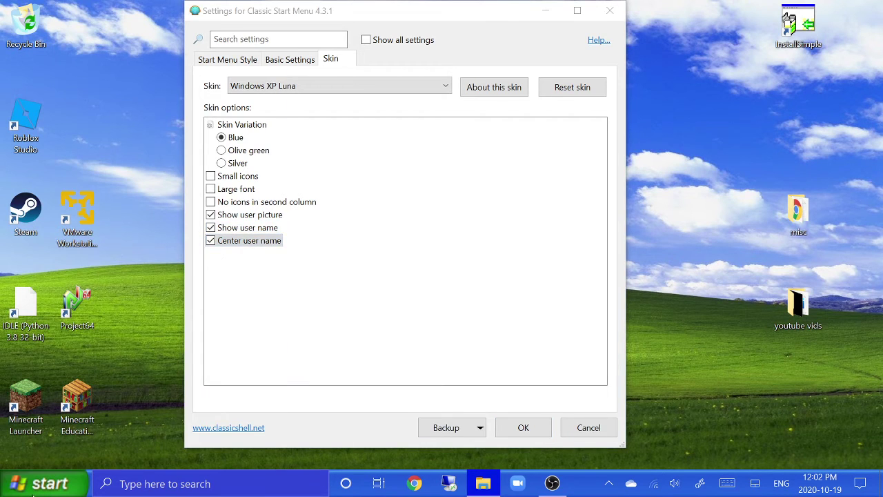
{"action": "left_click", "coordinate": [413, 287]}
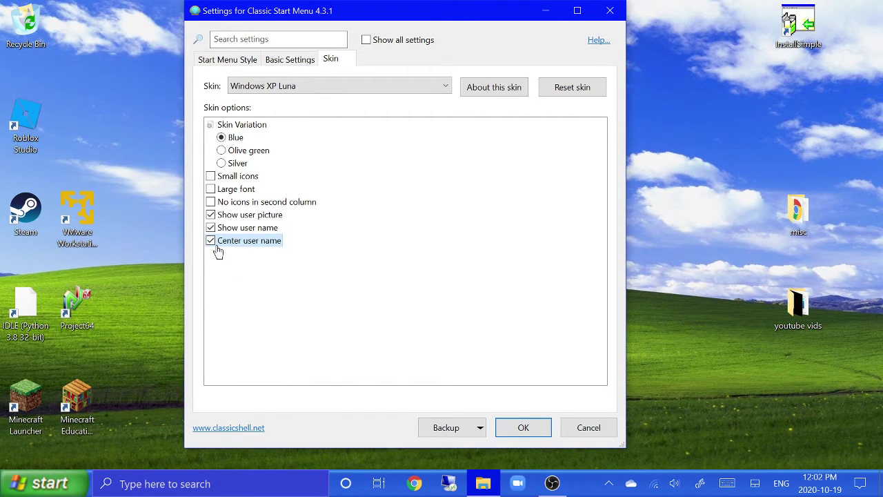
{"action": "left_click", "coordinate": [530, 428]}
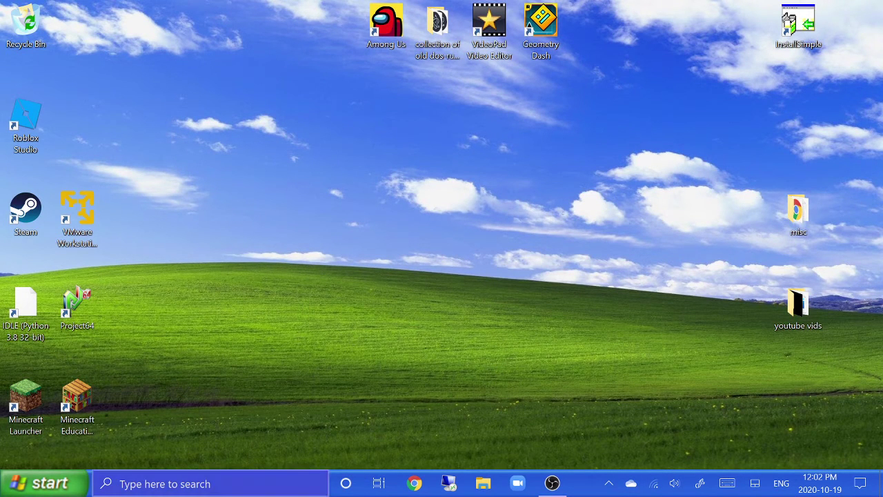
- Hide the Cortana and Task View buttons from the taskbar, and lower the volume
{"action": "right_click", "coordinate": [575, 490]}
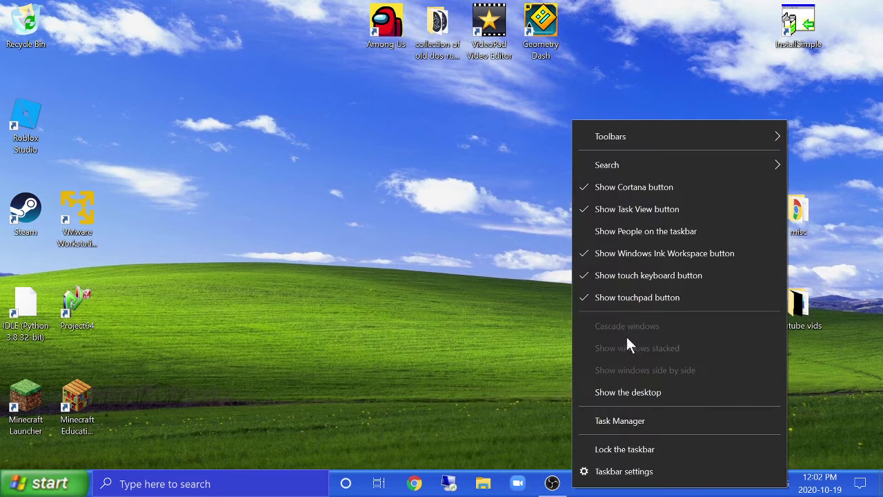
{"action": "left_click", "coordinate": [614, 187]}
{"action": "right_click", "coordinate": [564, 484]}
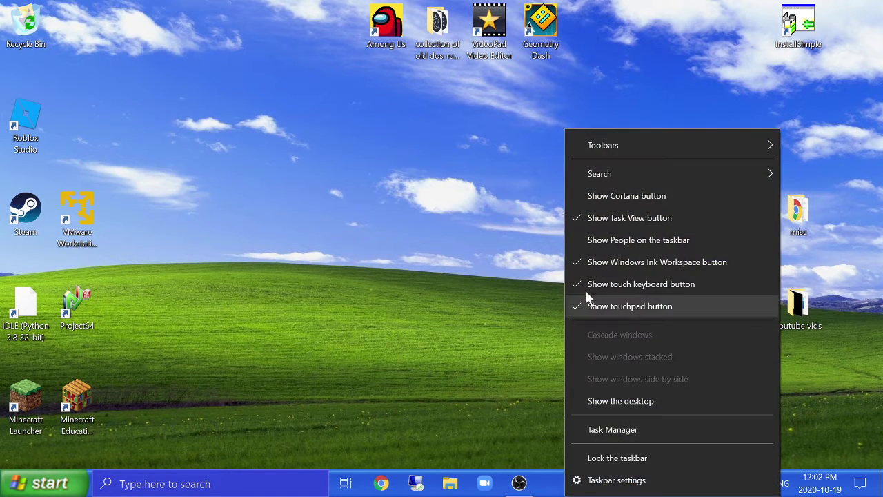
{"action": "left_click", "coordinate": [599, 221]}
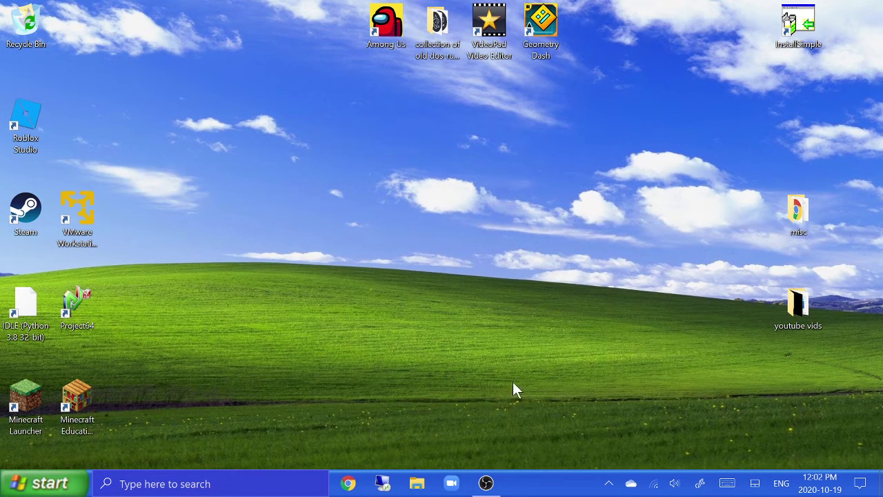
{"action": "key", "text": "XF86AudioLowerVolume"}
{"action": "key", "text": "XF86AudioLowerVolume"}
{"action": "key", "text": "XF86AudioLowerVolume"}
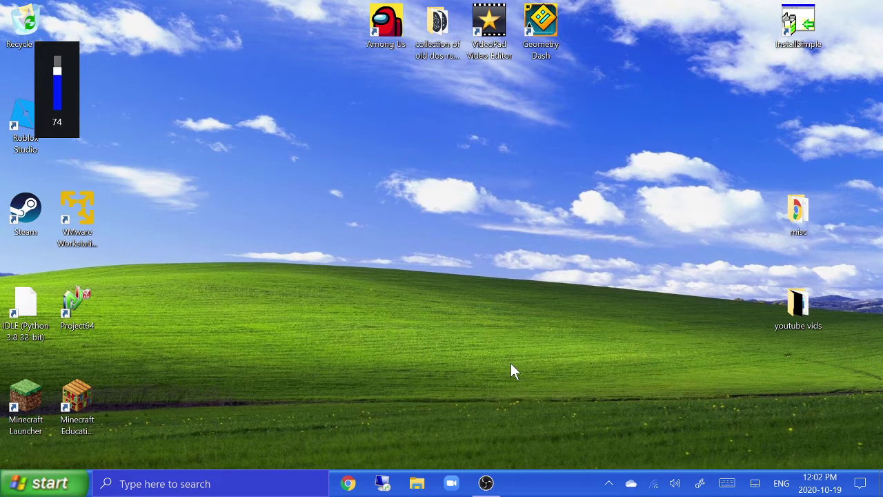
{"action": "key", "text": "XF86AudioLowerVolume"}
- Set taskbar search to Hidden, leaving the taskbar menu open
{"action": "right_click", "coordinate": [552, 484]}
{"action": "mouse_move", "coordinate": [621, 174]}
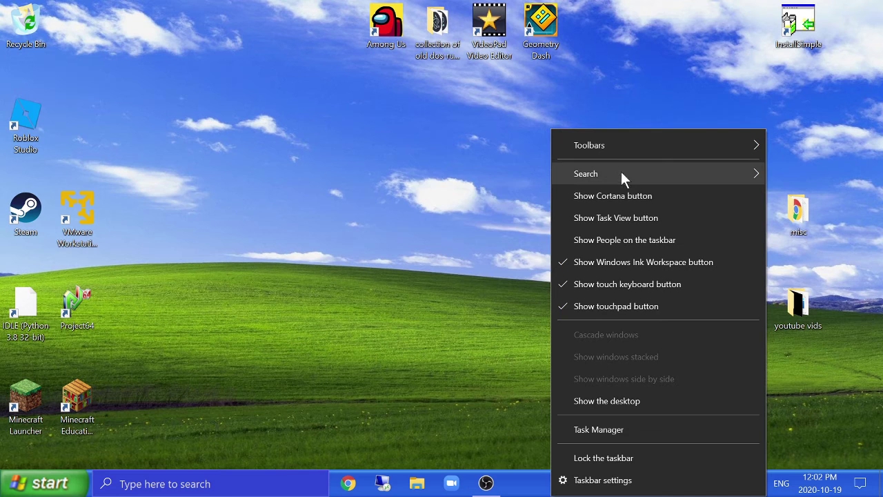
{"action": "left_click", "coordinate": [523, 177]}
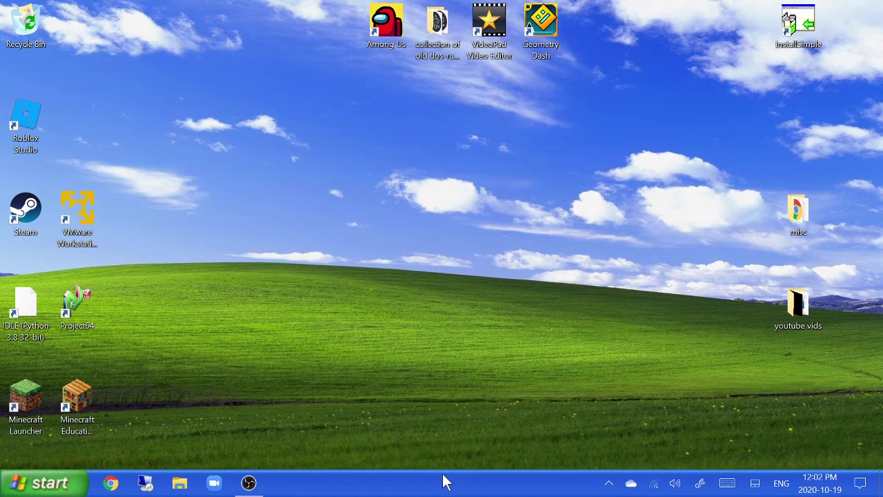
{"action": "right_click", "coordinate": [486, 489]}
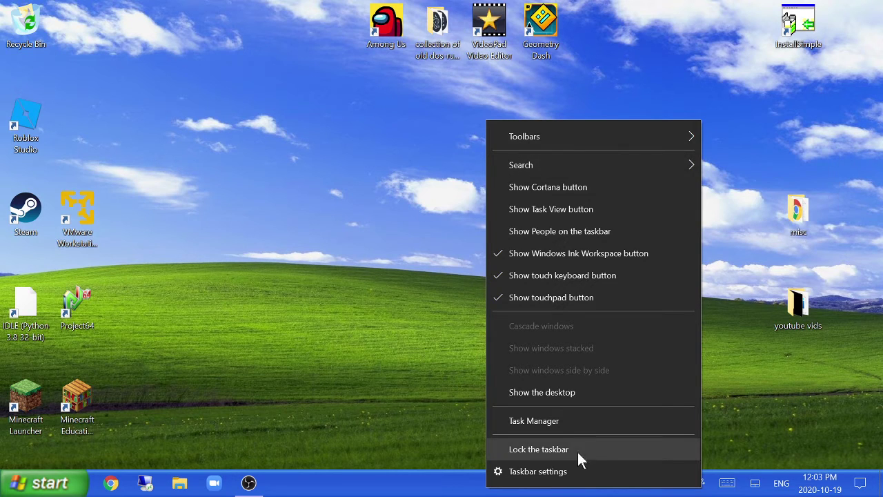
- Go to the Turn system icons on or off page in Taskbar settings
{"action": "left_click", "coordinate": [583, 471]}
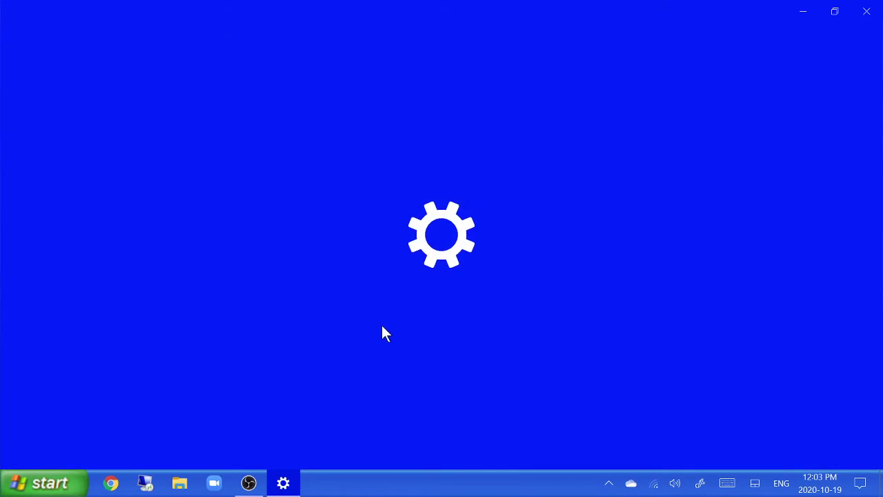
{"action": "scroll", "coordinate": [345, 306], "scroll_direction": "down", "scroll_amount": 2}
{"action": "scroll", "coordinate": [338, 324], "scroll_direction": "down", "scroll_amount": 3}
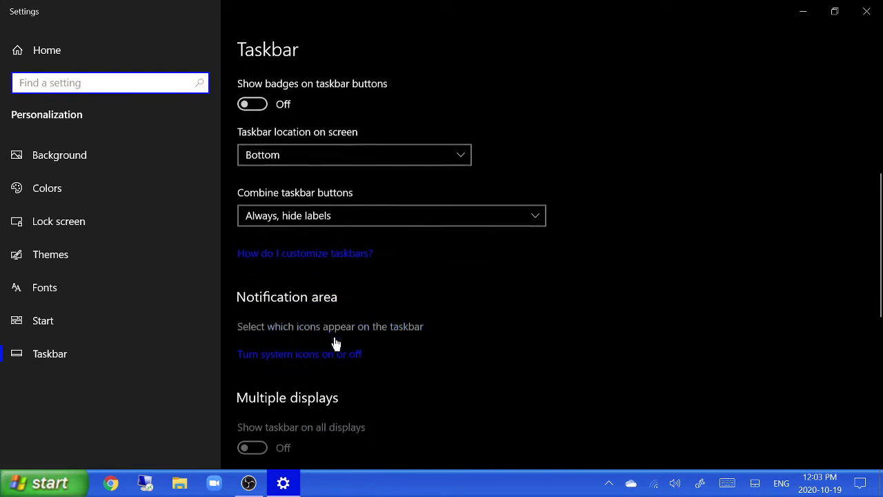
{"action": "left_click", "coordinate": [326, 344]}
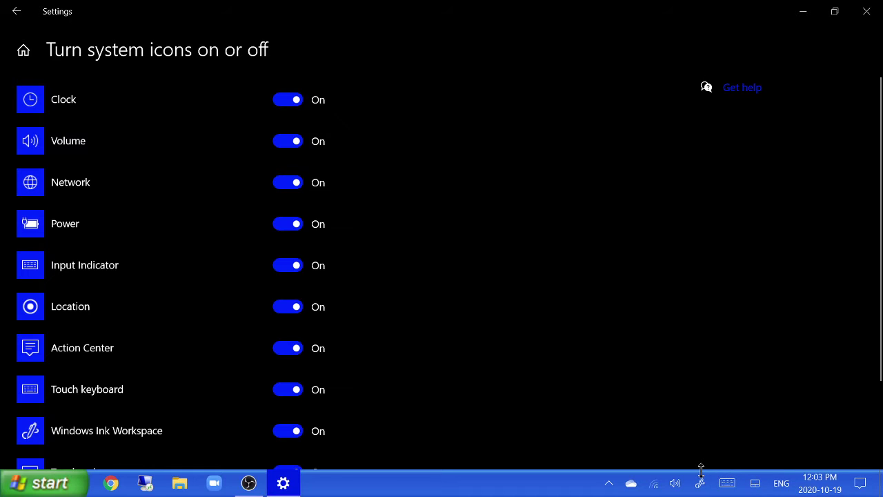
- Turn off Volume, Network, Input Indicator, Touch keyboard, Windows Ink, Touchpad and Microphone icons, keeping Action Center
{"action": "left_click", "coordinate": [302, 141]}
{"action": "left_click", "coordinate": [292, 183]}
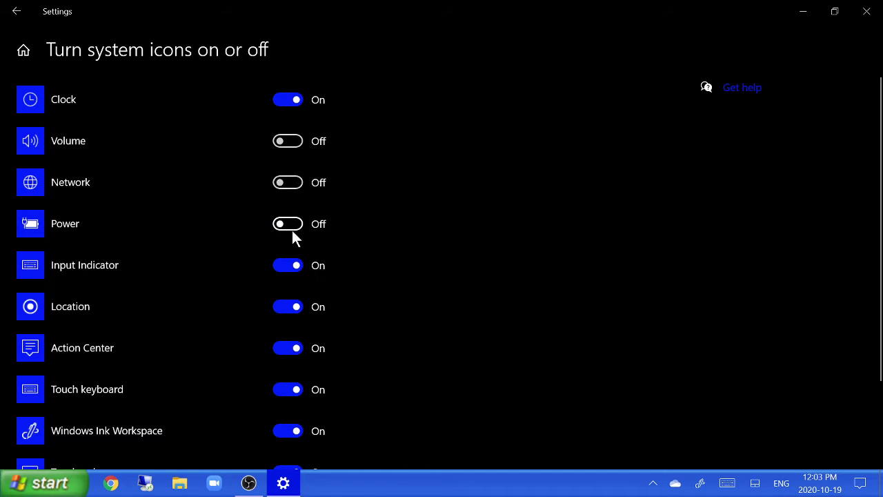
{"action": "left_click", "coordinate": [289, 265]}
{"action": "left_click", "coordinate": [296, 349]}
{"action": "left_click", "coordinate": [291, 389]}
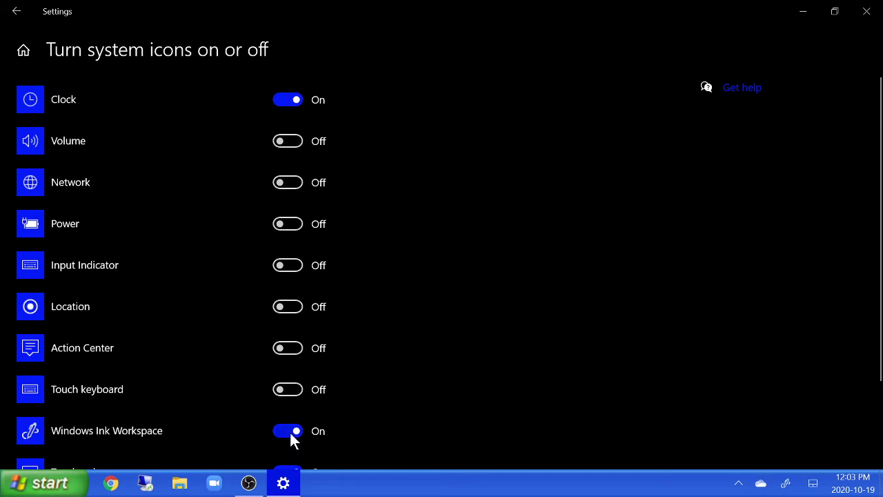
{"action": "left_click", "coordinate": [289, 430]}
{"action": "scroll", "coordinate": [361, 236], "scroll_direction": "down", "scroll_amount": 3}
{"action": "left_click", "coordinate": [285, 248]}
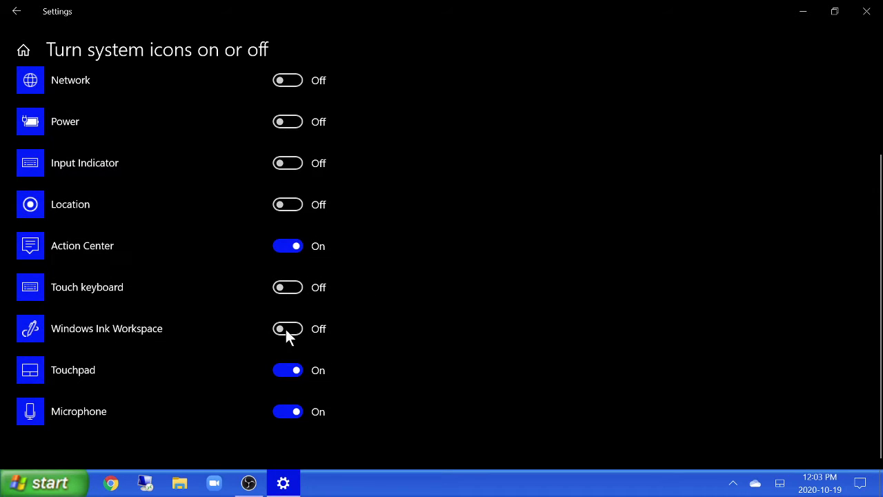
{"action": "left_click", "coordinate": [291, 374]}
{"action": "left_click", "coordinate": [284, 409]}
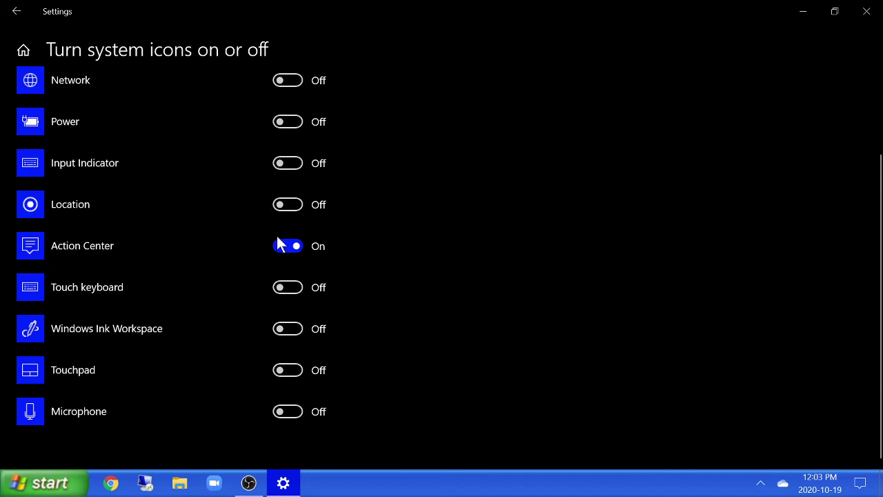
- Check the hidden tray icons, then go back to Taskbar settings
{"action": "left_click", "coordinate": [762, 490]}
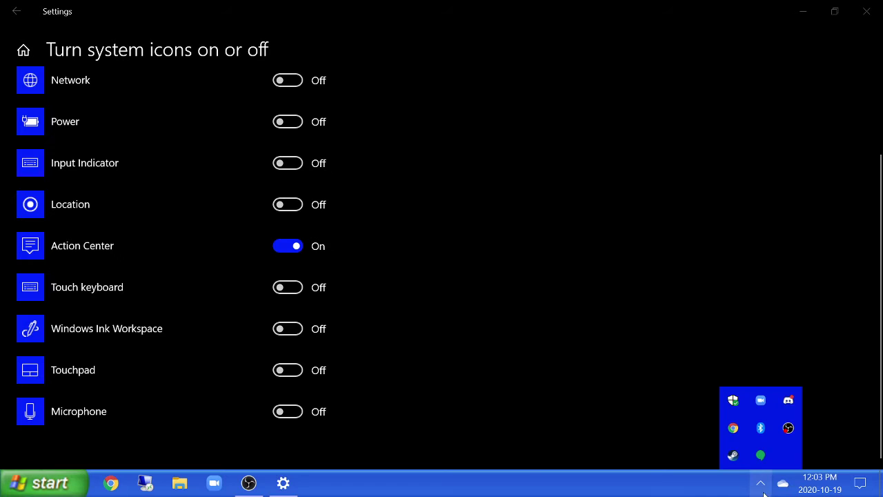
{"action": "left_click", "coordinate": [637, 490]}
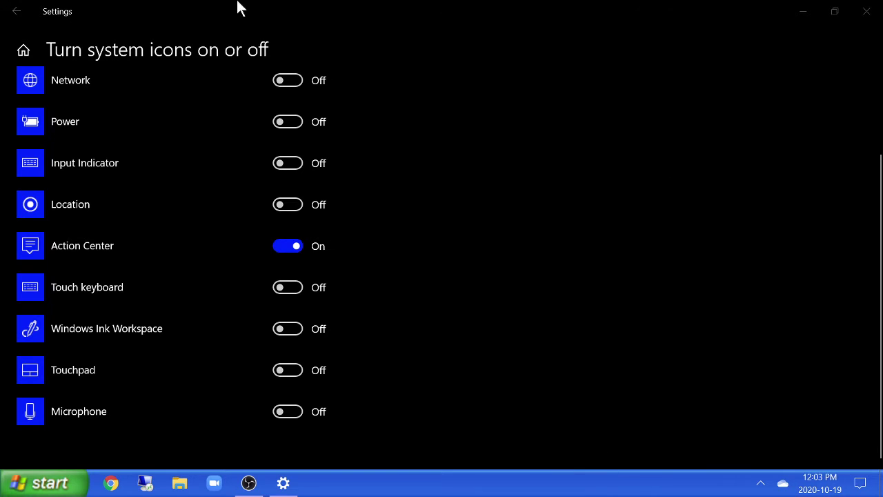
{"action": "left_click", "coordinate": [3, 8]}
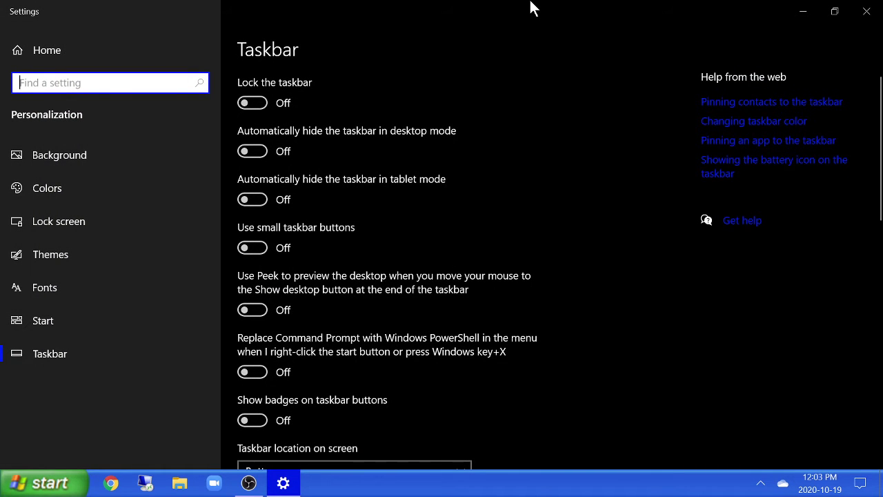
- Close Settings, open File Explorer, snap and unsnap its window, then close it
{"action": "left_click", "coordinate": [867, 11]}
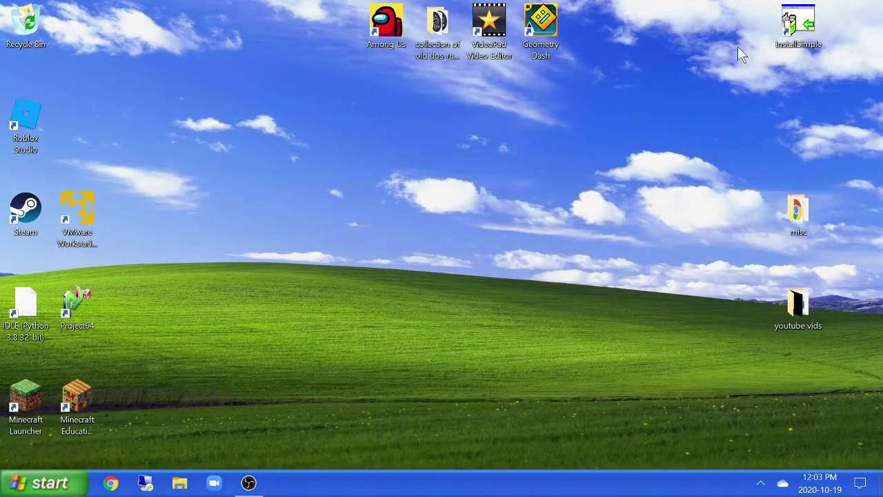
{"action": "left_click", "coordinate": [179, 483]}
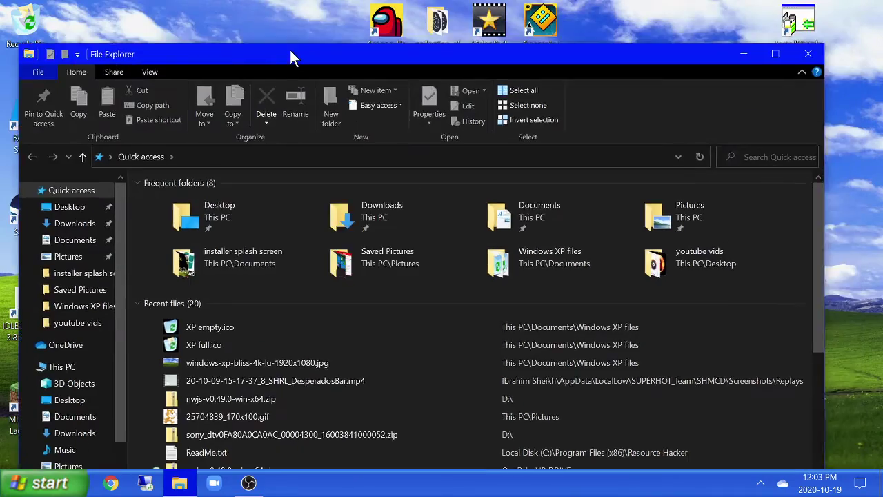
{"action": "mouse_move", "coordinate": [290, 50]}
{"action": "left_mouse_down"}
{"action": "mouse_move", "coordinate": [322, 40]}
{"action": "mouse_move", "coordinate": [331, 7]}
{"action": "mouse_move", "coordinate": [47, 6]}
{"action": "left_mouse_up"}
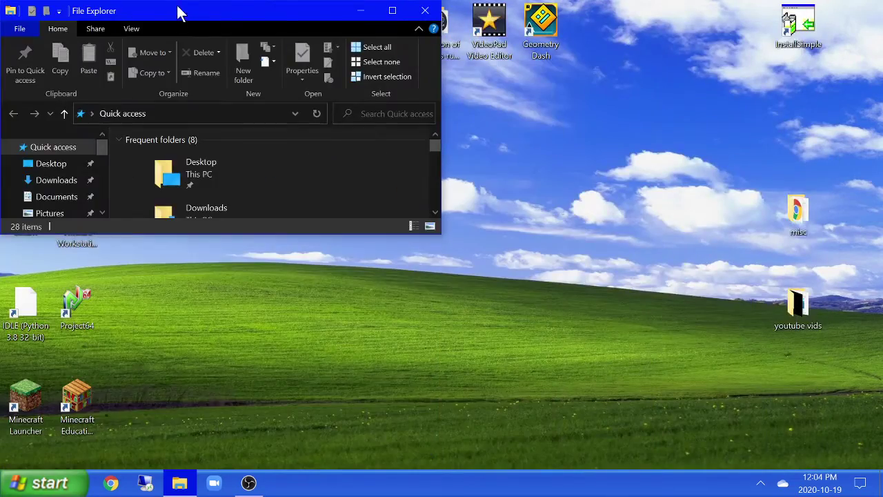
{"action": "left_click_drag", "start_coordinate": [177, 10], "coordinate": [218, 14]}
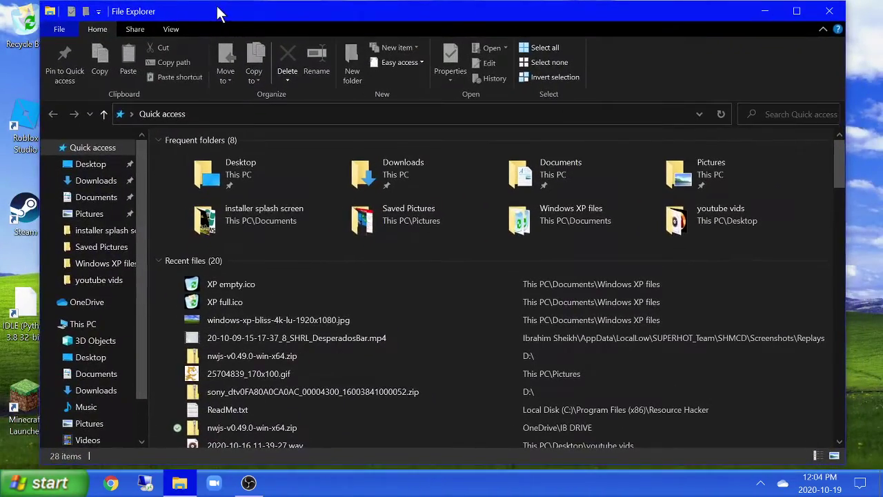
{"action": "left_click", "coordinate": [829, 11]}
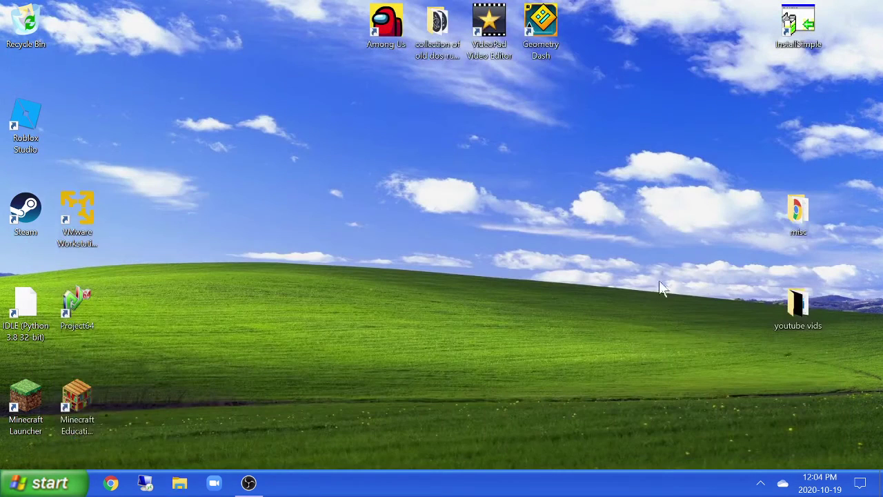
- Reach Performance Options via Control Panel > System and Security > System
{"action": "key", "text": "super+s"}
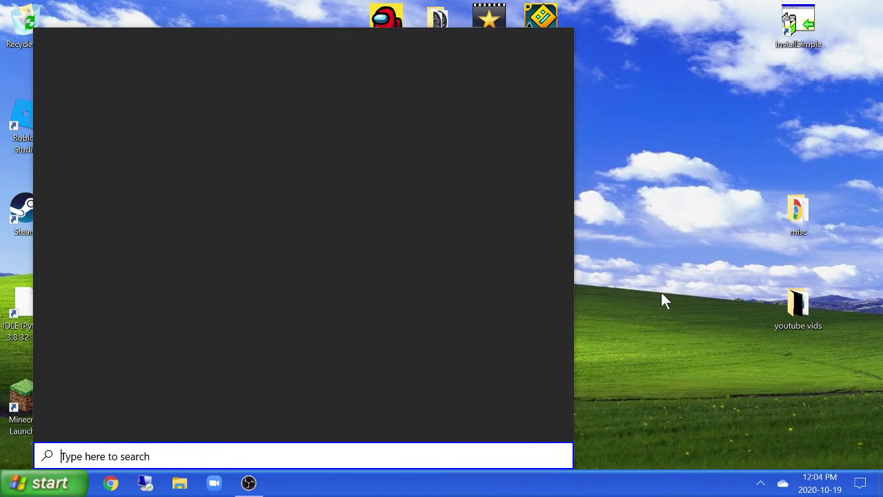
{"action": "type", "text": "cont"}
{"action": "key", "text": "Return"}
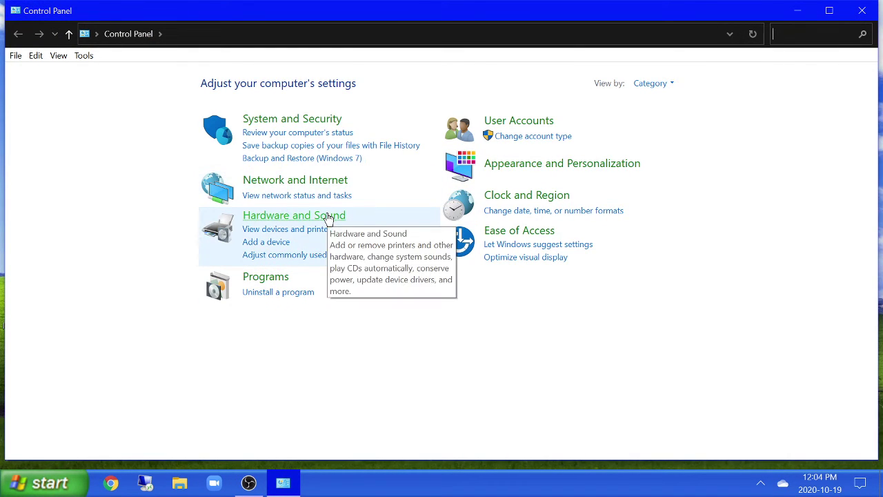
{"action": "left_click", "coordinate": [301, 119]}
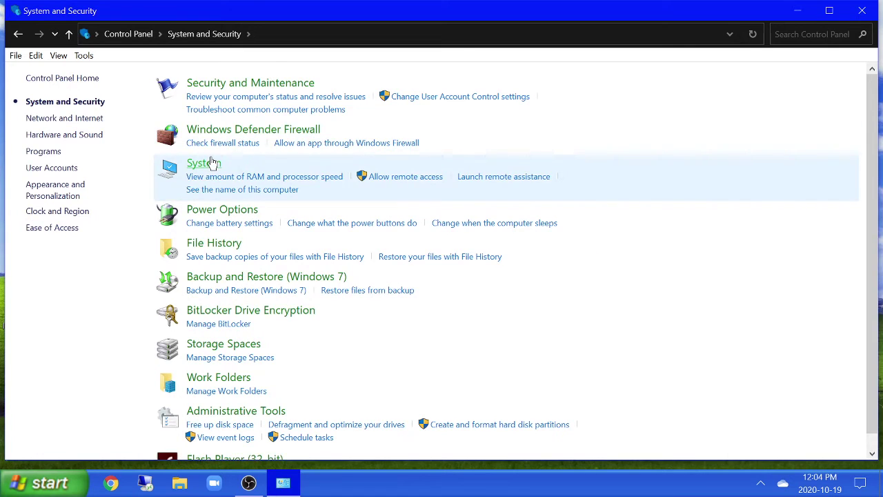
{"action": "left_click", "coordinate": [202, 175]}
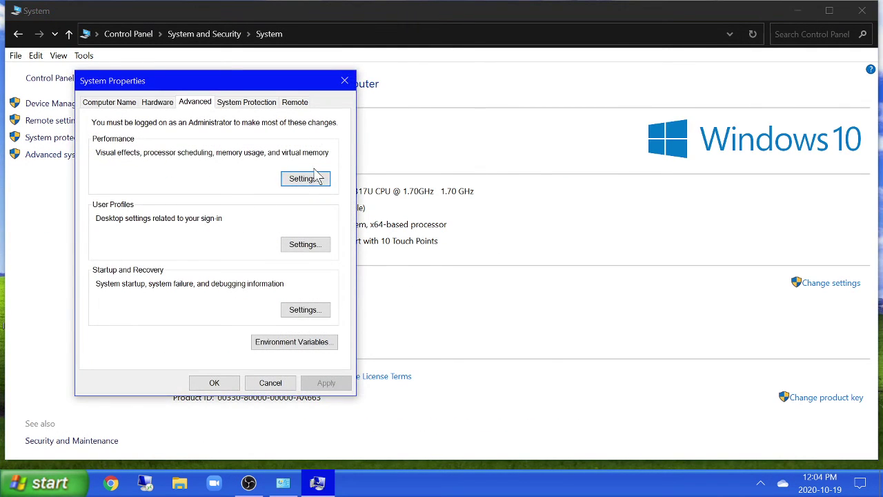
{"action": "left_click", "coordinate": [312, 178]}
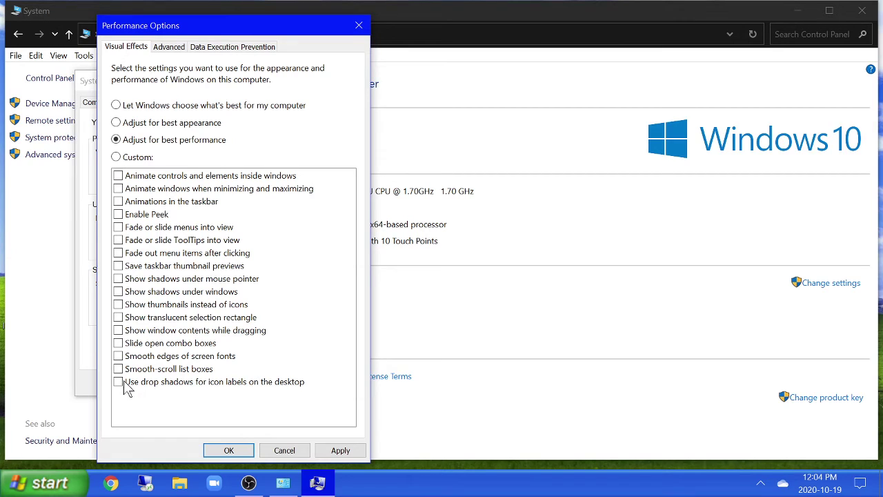
- Keep only 'Show window contents while dragging' enabled and apply the change
{"action": "left_click", "coordinate": [118, 330]}
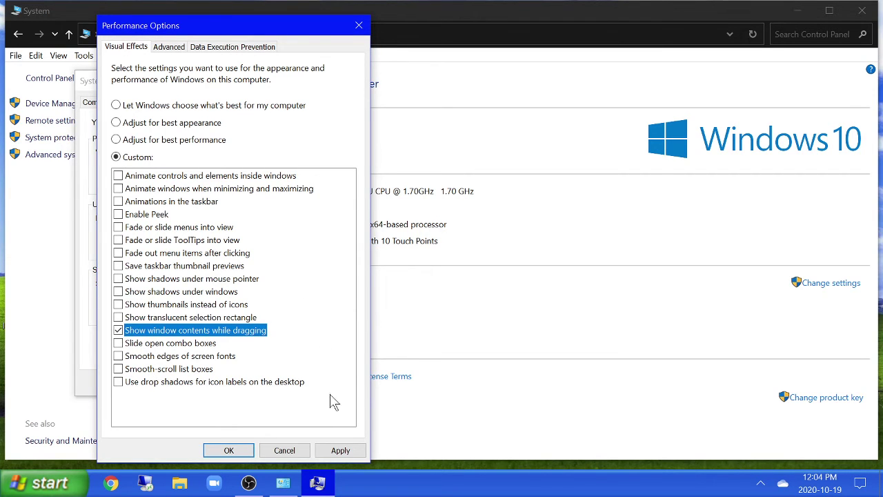
{"action": "left_click", "coordinate": [345, 455]}
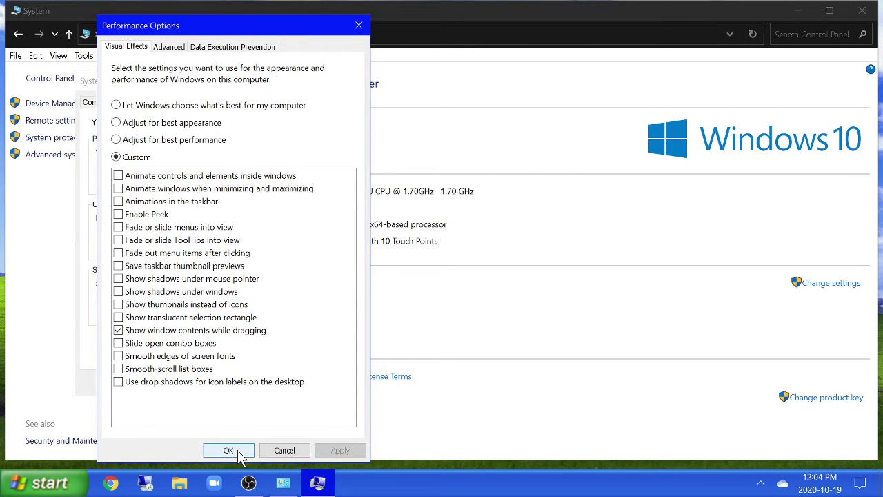
{"action": "left_click", "coordinate": [241, 452]}
- Close System Properties, then maximize, restore, move and close the System window
{"action": "left_click", "coordinate": [344, 81]}
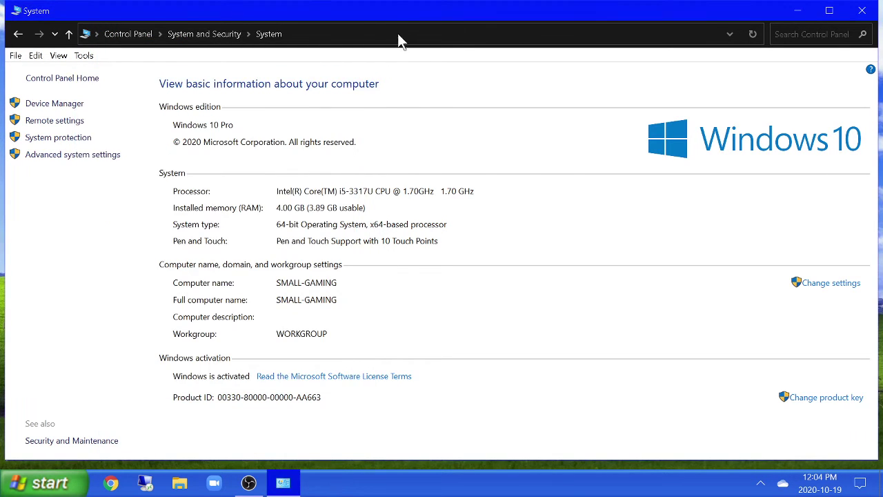
{"action": "left_click_drag", "start_coordinate": [410, 24], "coordinate": [396, 17]}
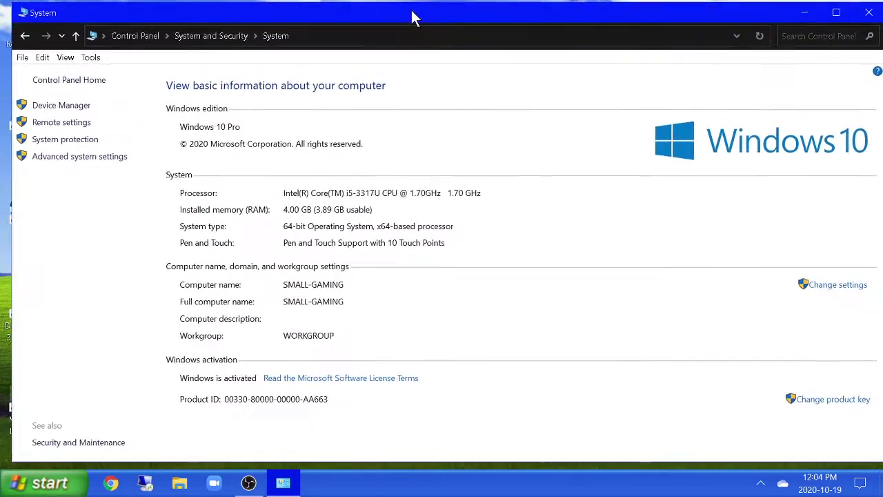
{"action": "left_click", "coordinate": [825, 12]}
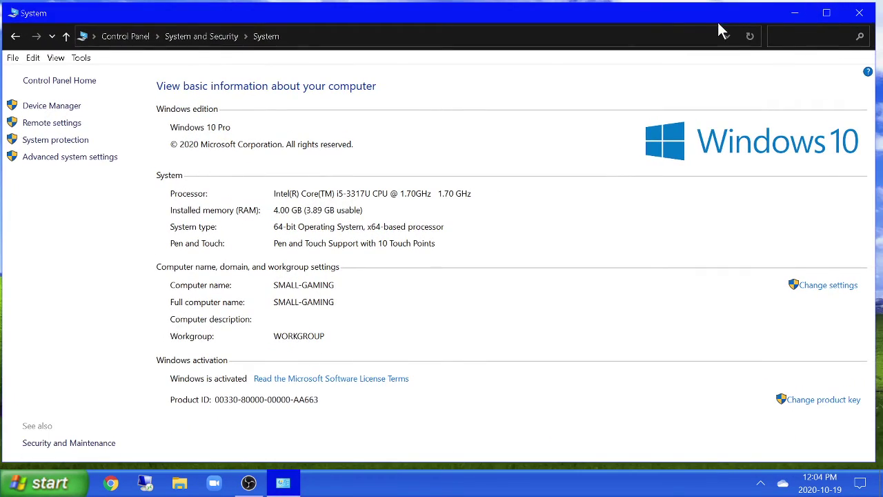
{"action": "key", "text": "super+Down"}
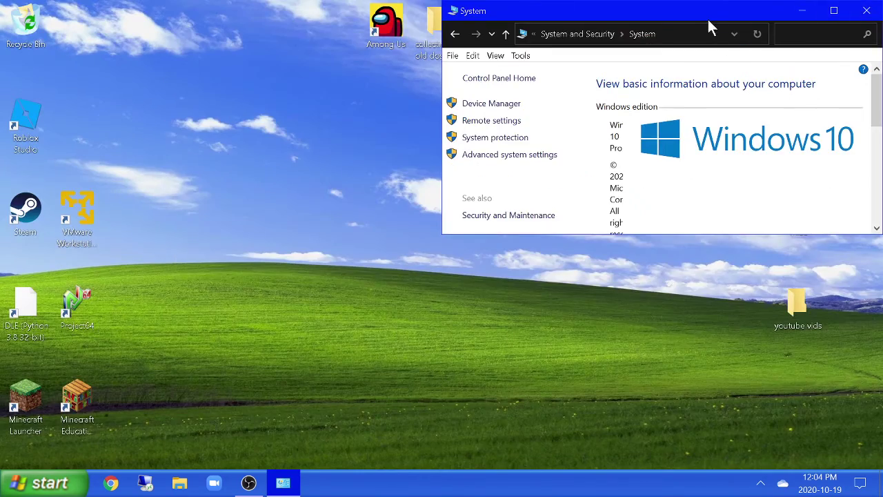
{"action": "left_click_drag", "start_coordinate": [707, 17], "coordinate": [702, 23]}
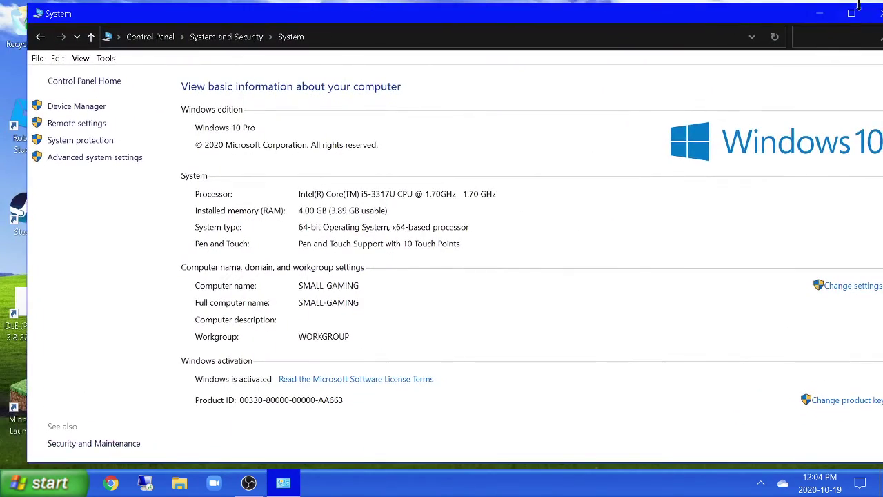
{"action": "left_click", "coordinate": [865, 10]}
- Open Windows Settings with Win+I
{"action": "key", "text": "super"}
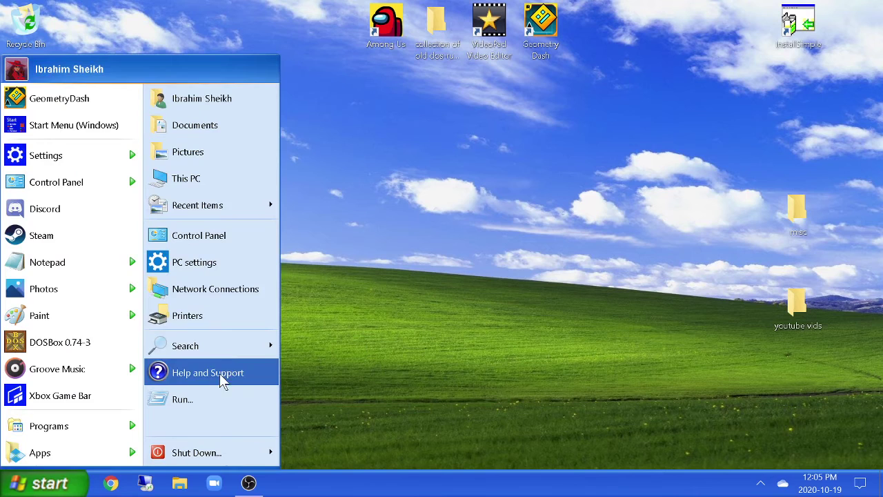
{"action": "key", "text": "super"}
{"action": "key", "text": "super+i"}
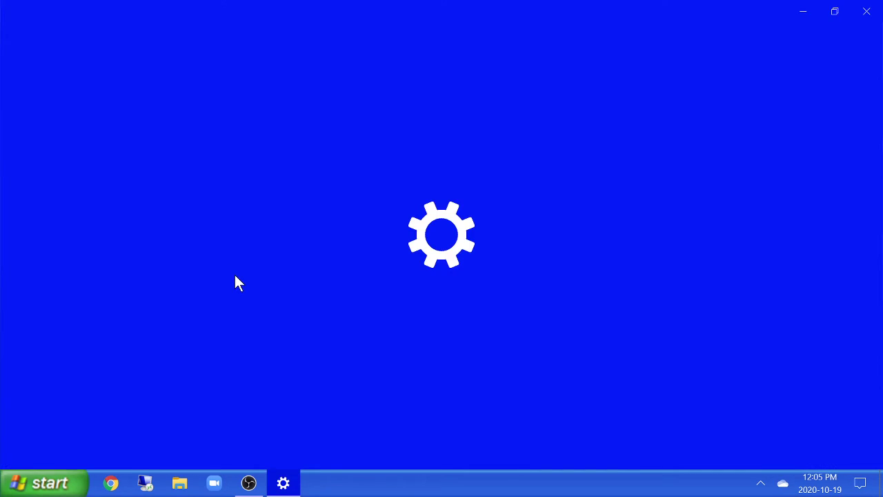
- Raise the volume to 100 and briefly check the classic Start menu
{"action": "key", "text": "XF86AudioRaiseVolume"}
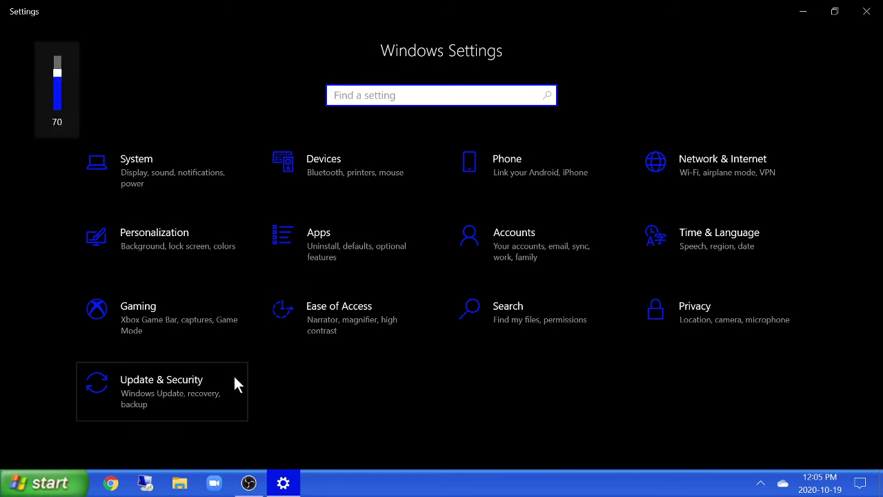
{"action": "key", "text": "XF86AudioRaiseVolume"}
{"action": "key", "text": "XF86AudioRaiseVolume"}
{"action": "key", "text": "XF86AudioRaiseVolume"}
{"action": "key", "text": "XF86AudioRaiseVolume"}
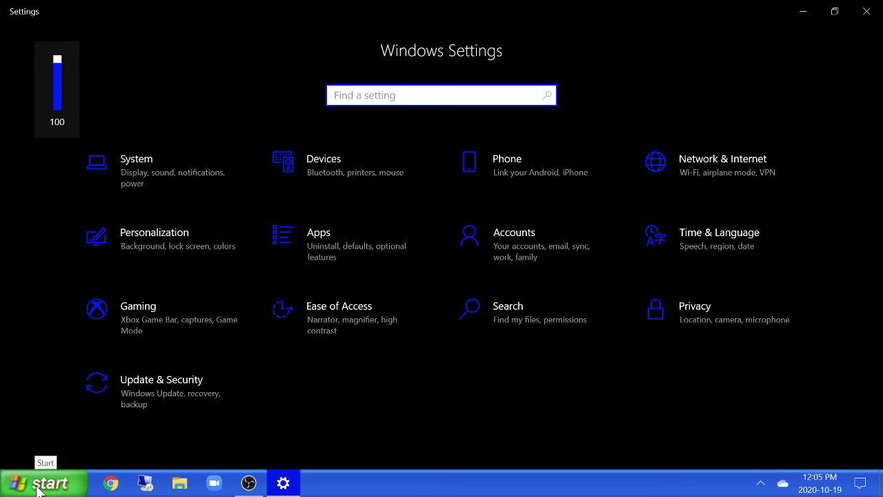
{"action": "left_click", "coordinate": [38, 485]}
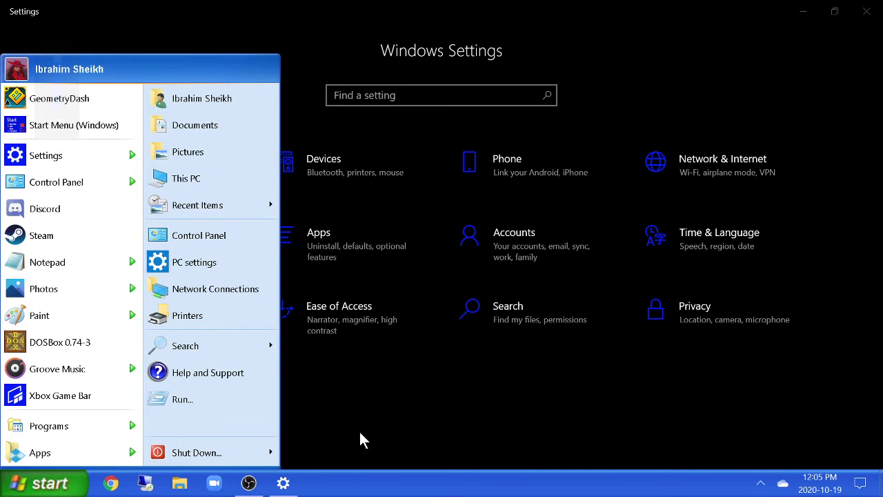
{"action": "left_click", "coordinate": [362, 425]}
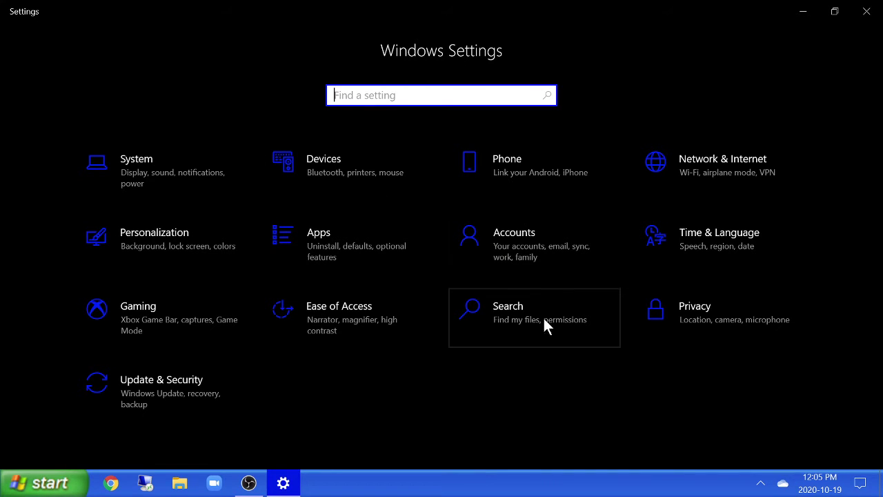
- Search 'snap', turn Snap windows off on the Multitasking page, and close Settings
{"action": "left_click", "coordinate": [369, 331]}
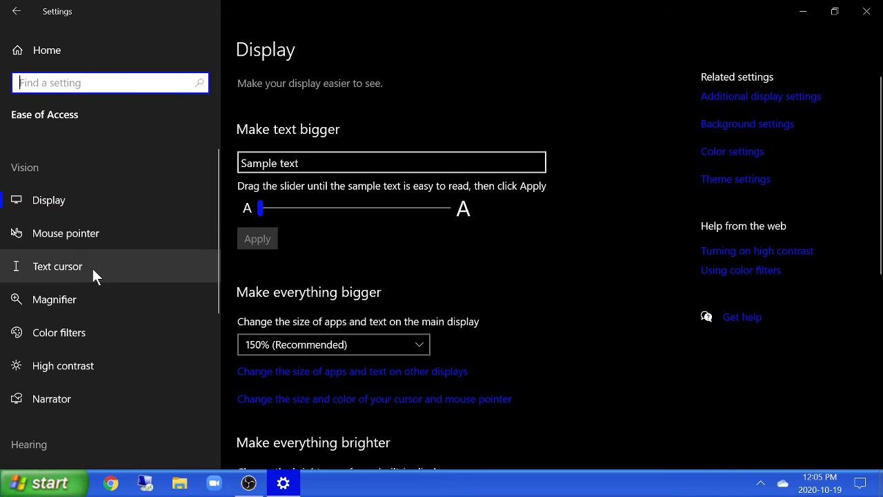
{"action": "scroll", "coordinate": [522, 263], "scroll_direction": "down", "scroll_amount": 2}
{"action": "scroll", "coordinate": [531, 293], "scroll_direction": "down", "scroll_amount": 2}
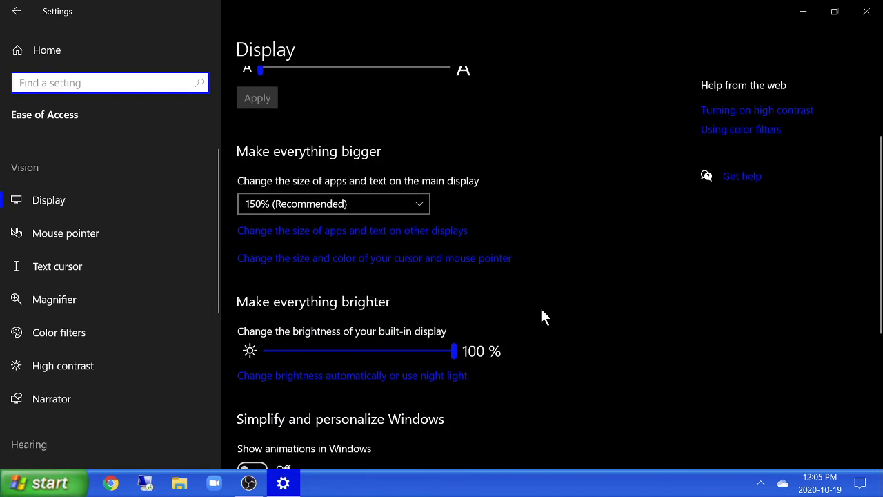
{"action": "scroll", "coordinate": [525, 331], "scroll_direction": "down", "scroll_amount": 2}
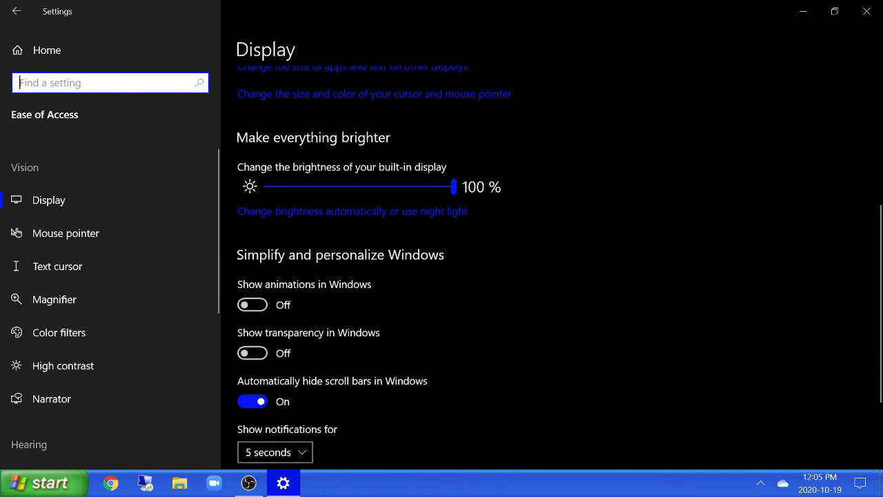
{"action": "type", "text": "snap"}
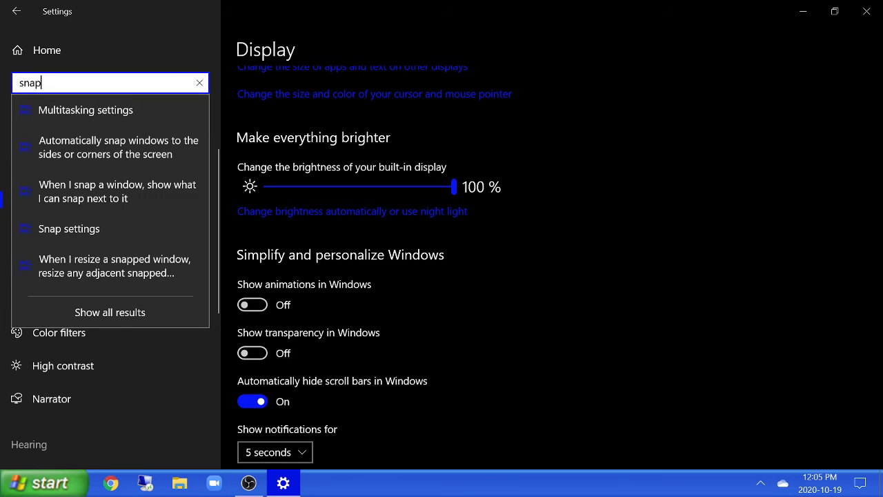
{"action": "left_click", "coordinate": [61, 265]}
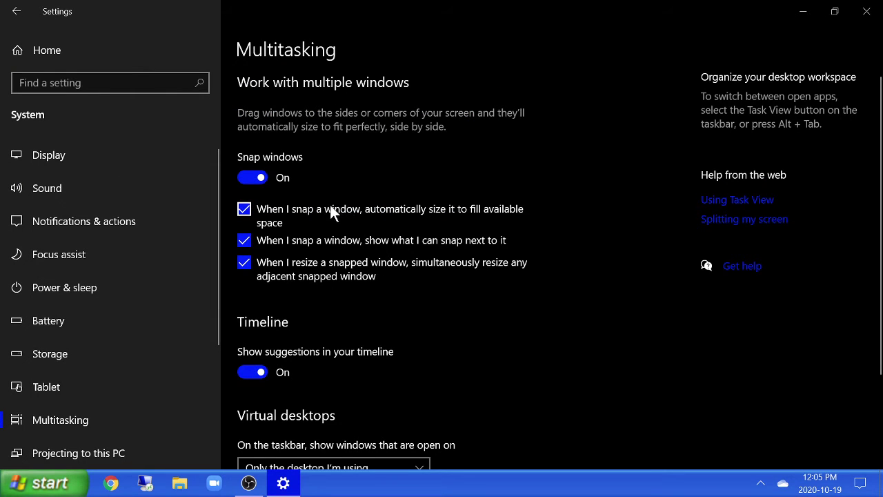
{"action": "left_click", "coordinate": [257, 178]}
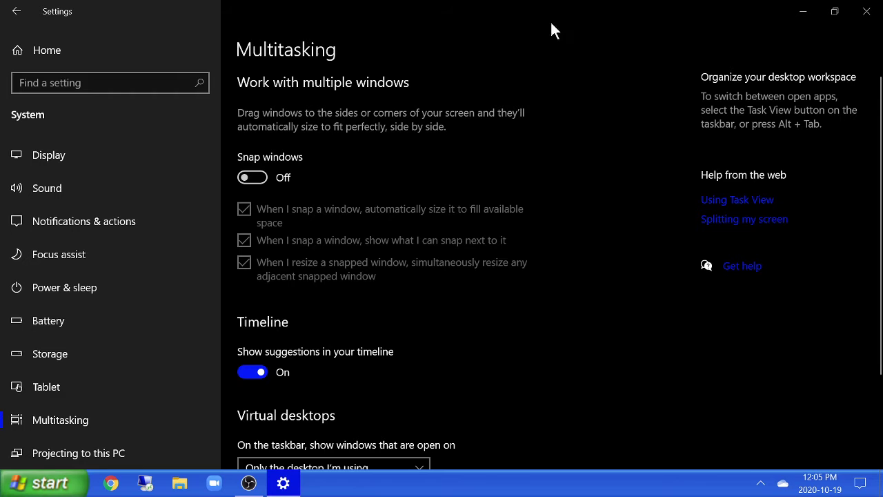
{"action": "left_click", "coordinate": [866, 11]}
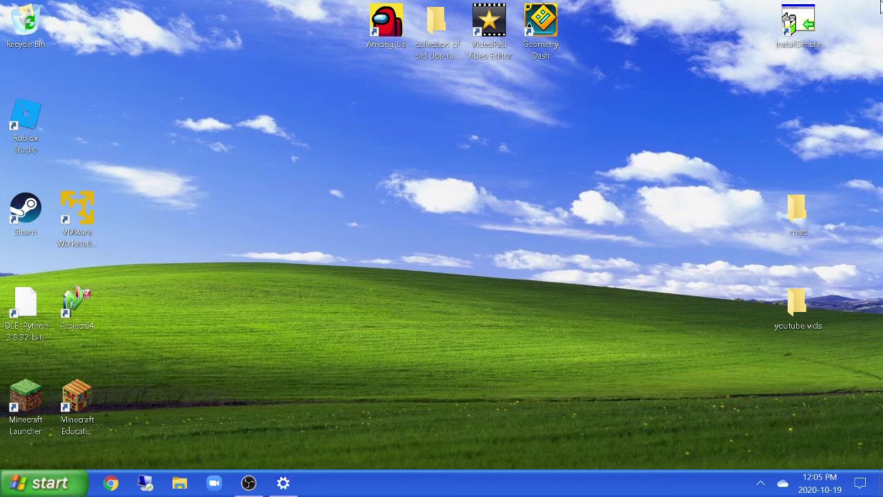
{"action": "mouse_move", "coordinate": [249, 482]}
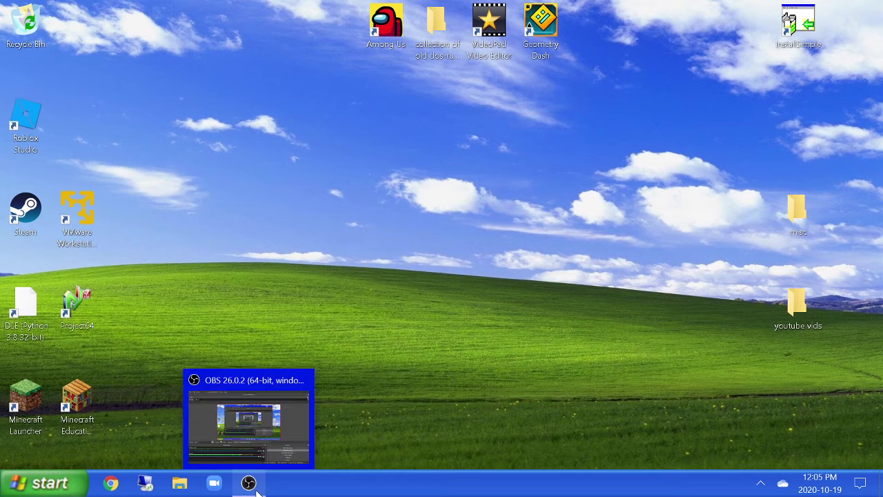
{"action": "left_click", "coordinate": [266, 461]}
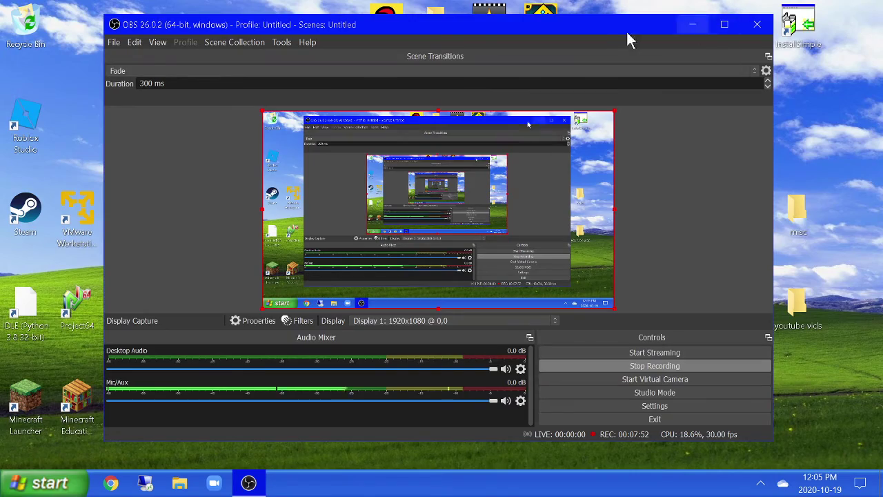
{"action": "left_click_drag", "start_coordinate": [598, 31], "coordinate": [882, 11]}
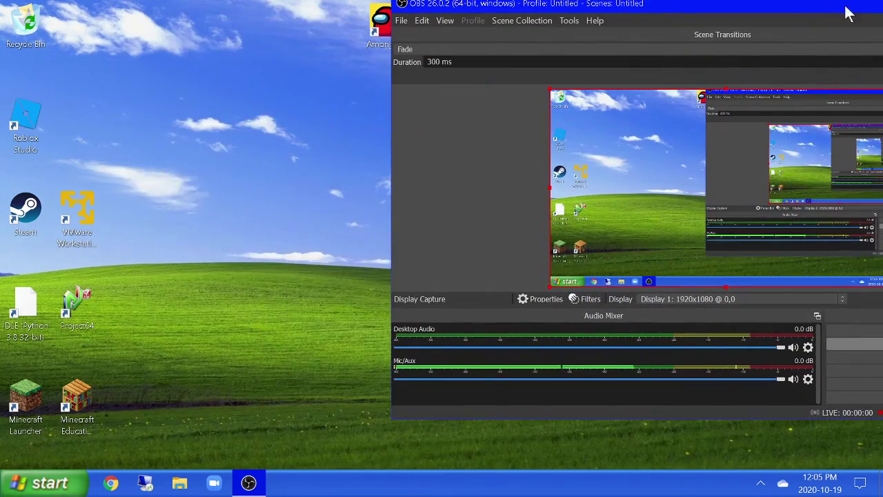
{"action": "mouse_move", "coordinate": [808, 6]}
{"action": "left_mouse_down"}
{"action": "mouse_move", "coordinate": [456, 7]}
{"action": "mouse_move", "coordinate": [511, 51]}
{"action": "left_mouse_up"}
{"action": "left_click", "coordinate": [716, 48]}
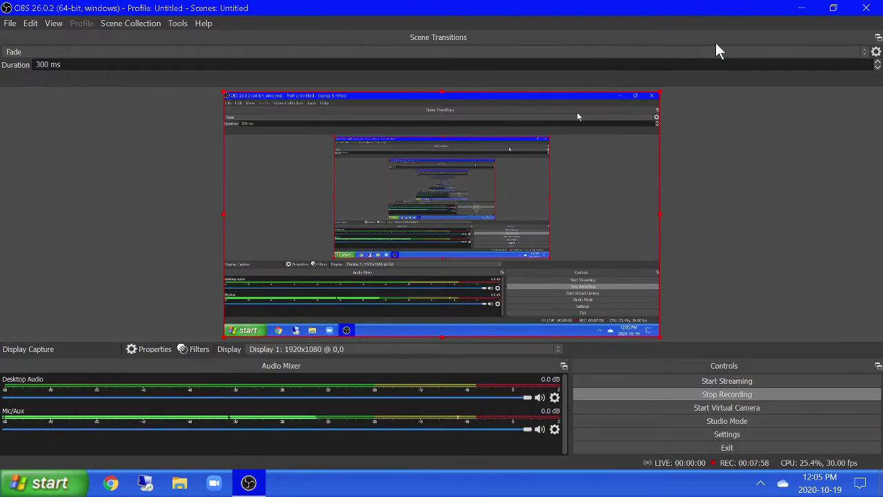
{"action": "left_click", "coordinate": [834, 8]}
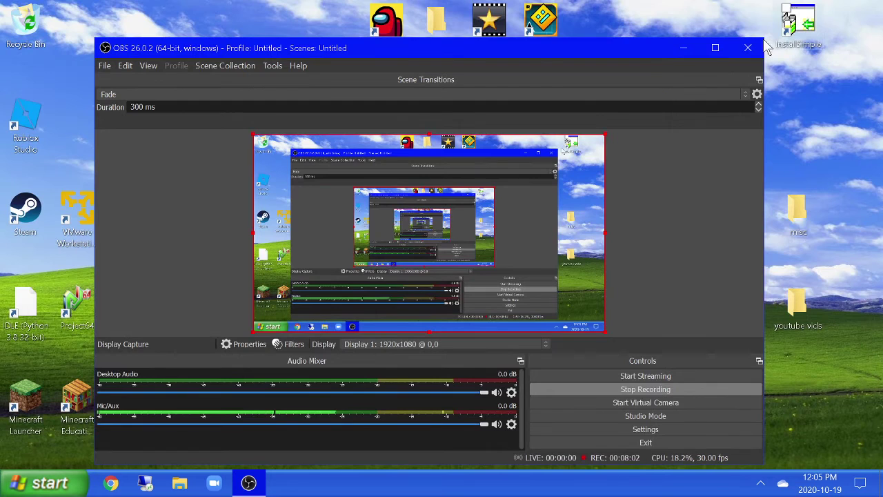
{"action": "left_click_drag", "start_coordinate": [683, 53], "coordinate": [696, 39]}
{"action": "left_click", "coordinate": [697, 36]}
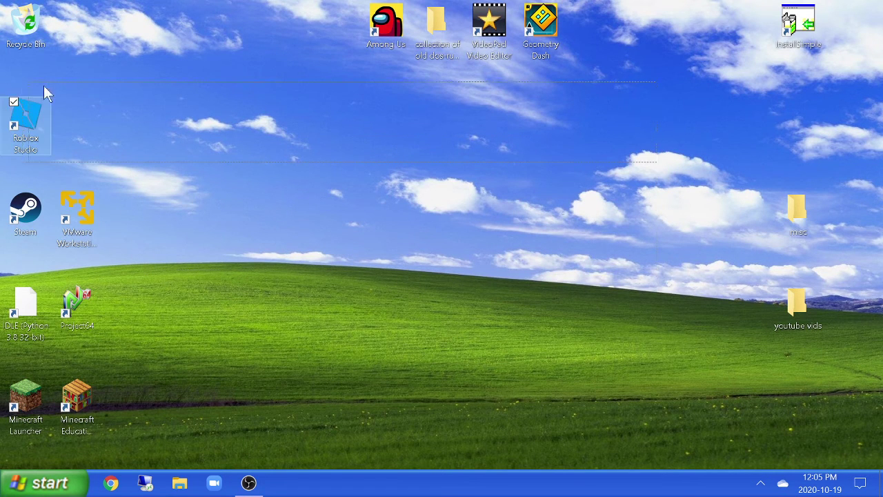
{"action": "left_click", "coordinate": [81, 227]}
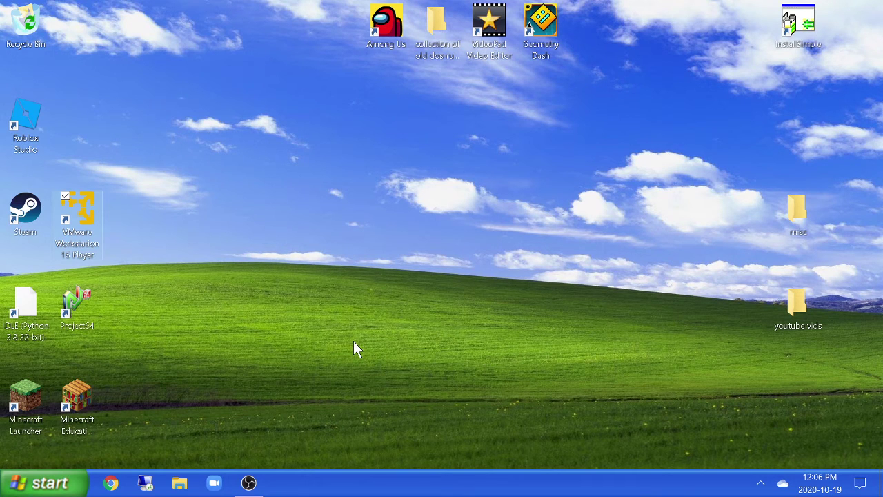
- Launch VMware Player, power on Windows XP Professional full screen, and postpone VMware Tools
{"action": "double_click", "coordinate": [75, 209]}
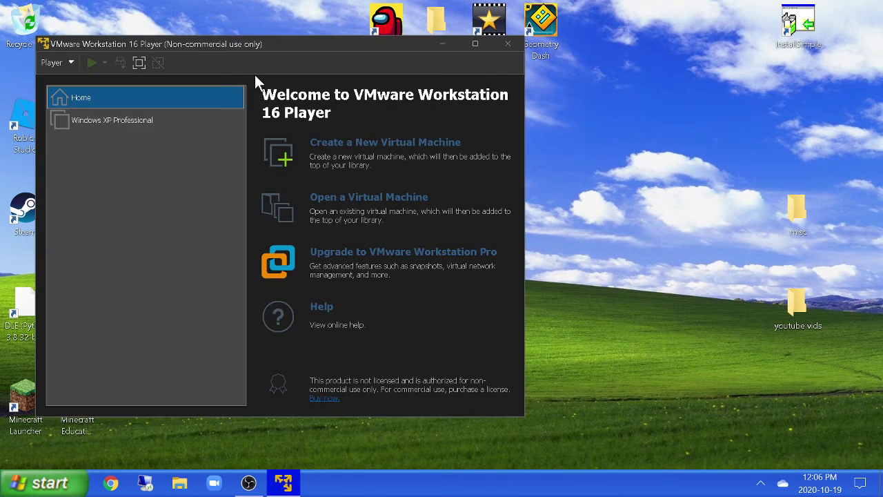
{"action": "left_click", "coordinate": [187, 122]}
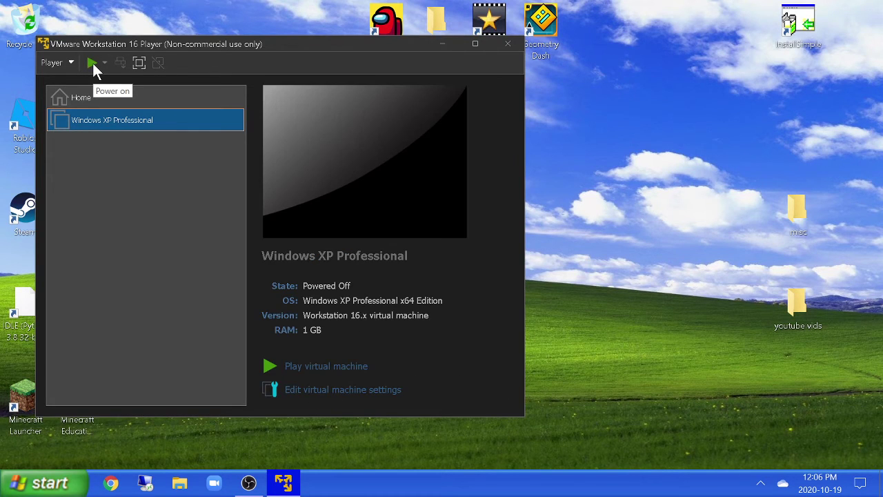
{"action": "left_click", "coordinate": [307, 366]}
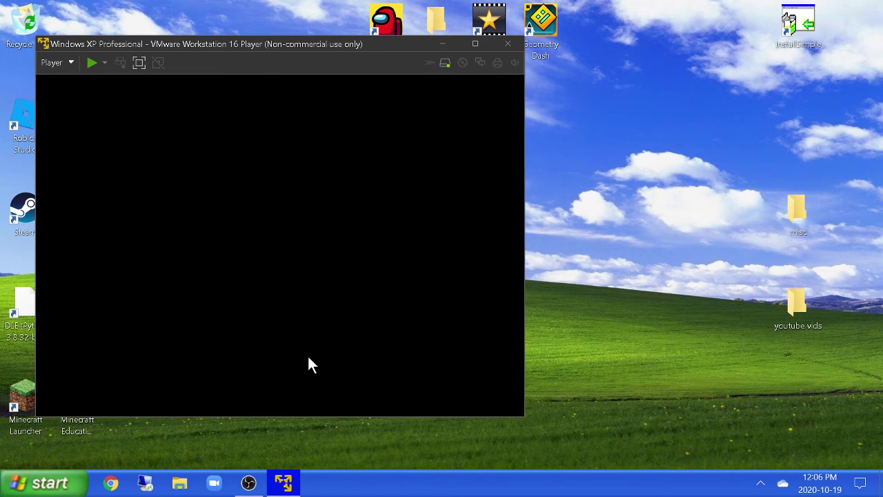
{"action": "left_click", "coordinate": [140, 62]}
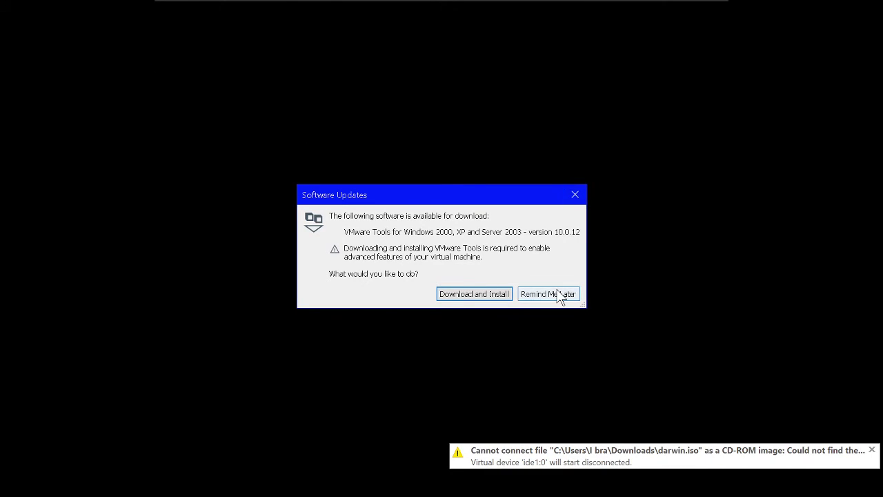
{"action": "left_click", "coordinate": [555, 293]}
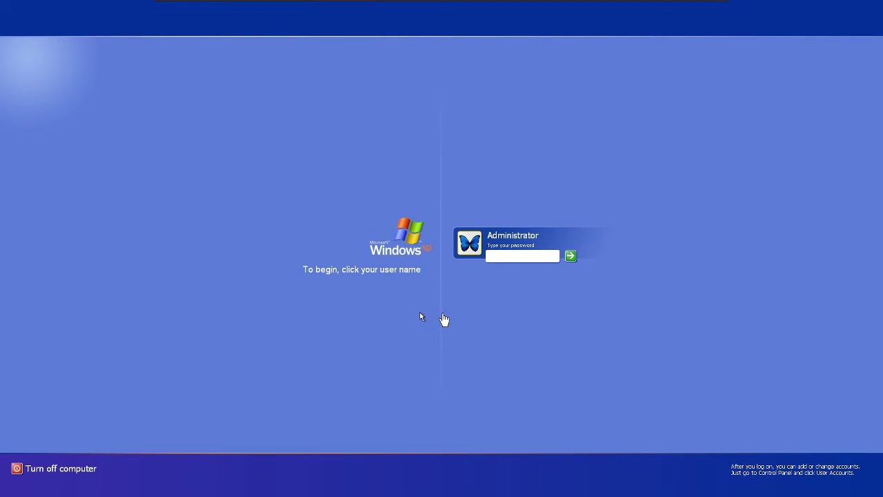
{"action": "key", "text": "Return"}
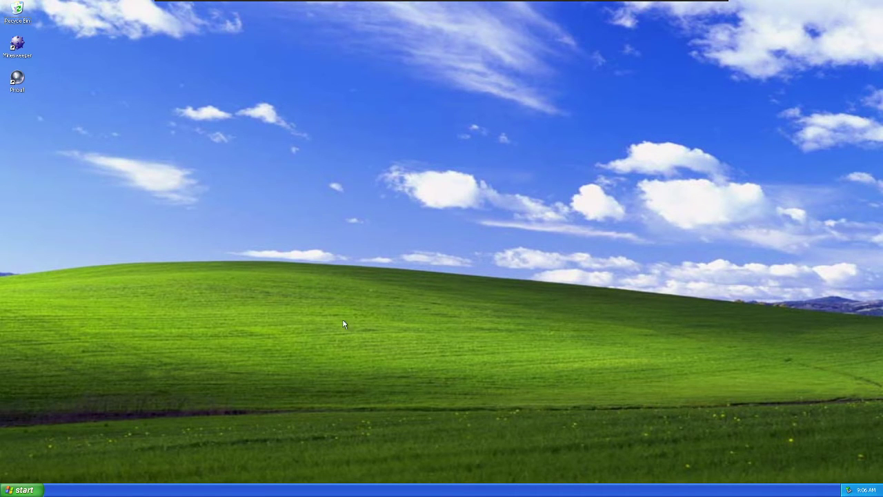
{"action": "left_click", "coordinate": [22, 490]}
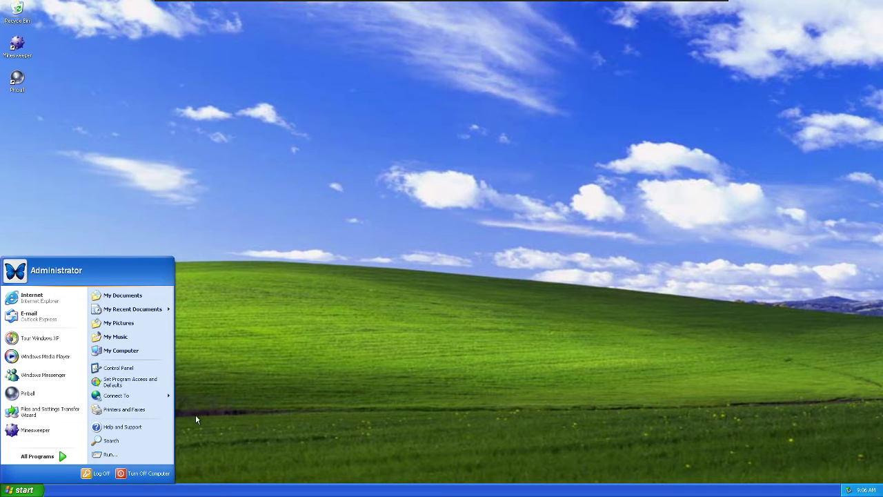
{"action": "left_click", "coordinate": [67, 480]}
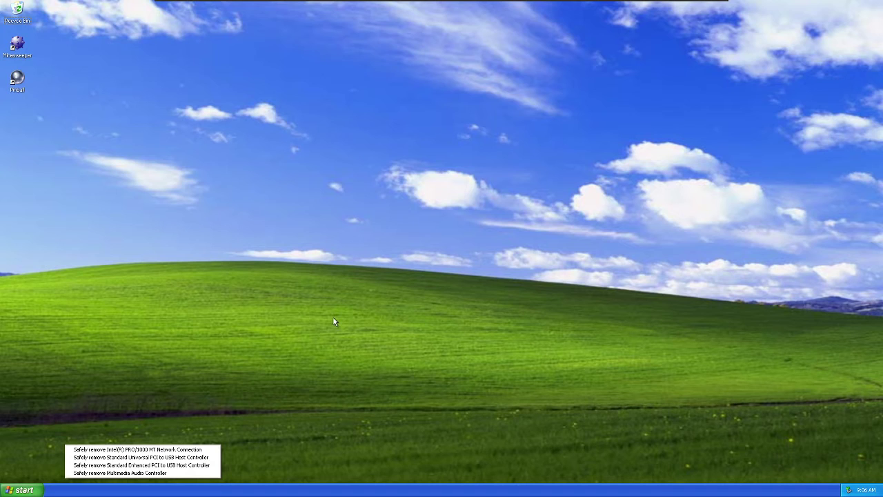
{"action": "left_click", "coordinate": [341, 360]}
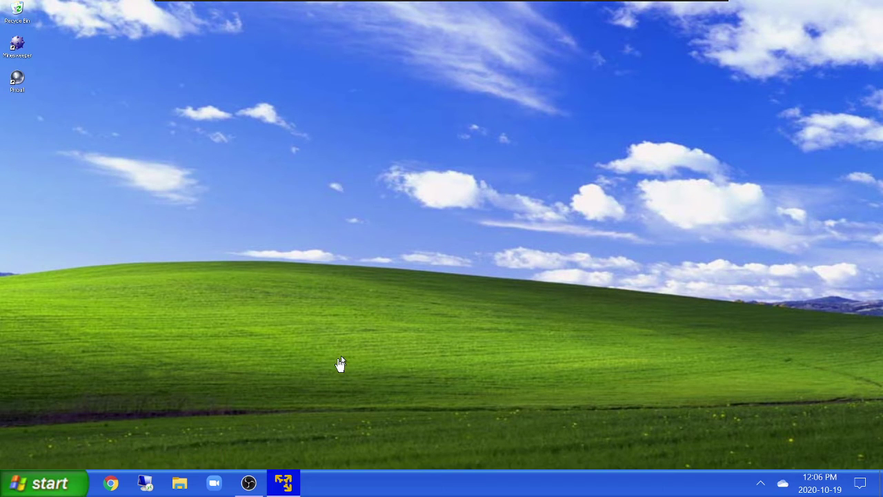
{"action": "key", "text": "super"}
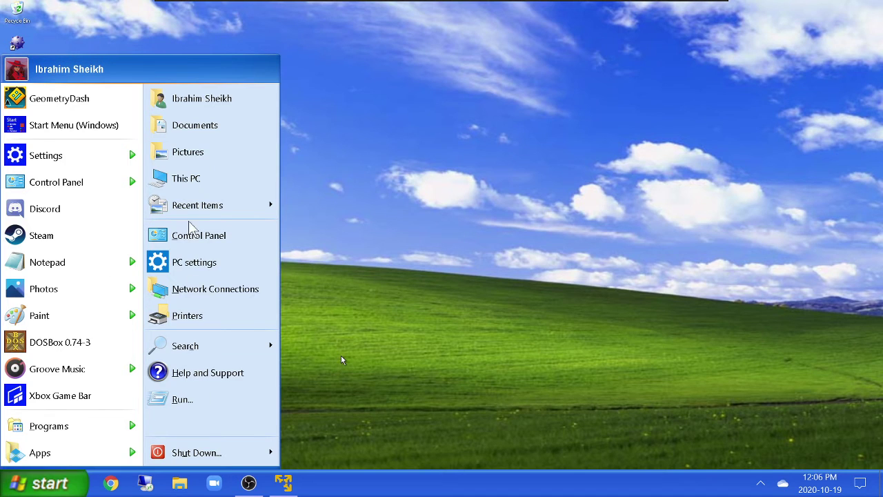
{"action": "left_click", "coordinate": [409, 160]}
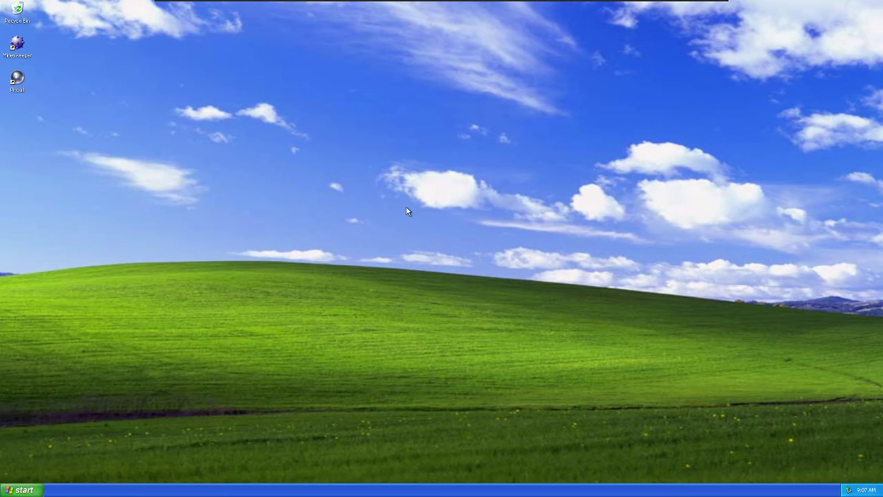
{"action": "left_click", "coordinate": [22, 490]}
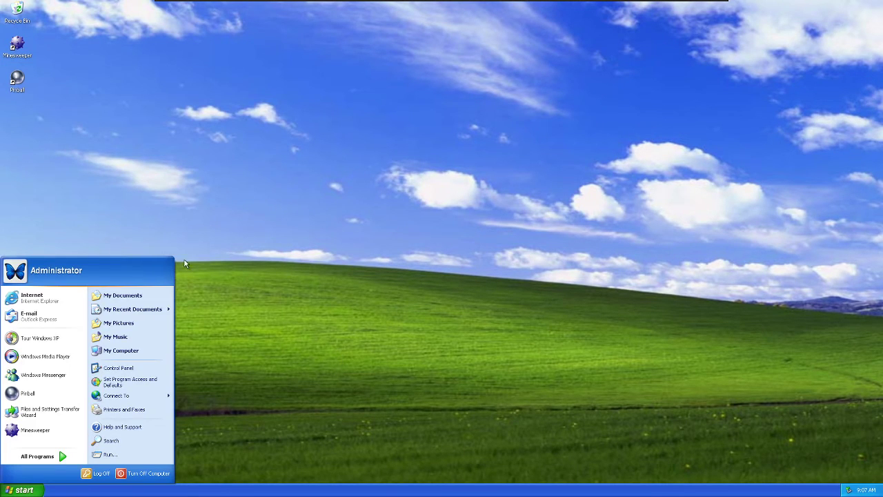
{"action": "left_click", "coordinate": [128, 368]}
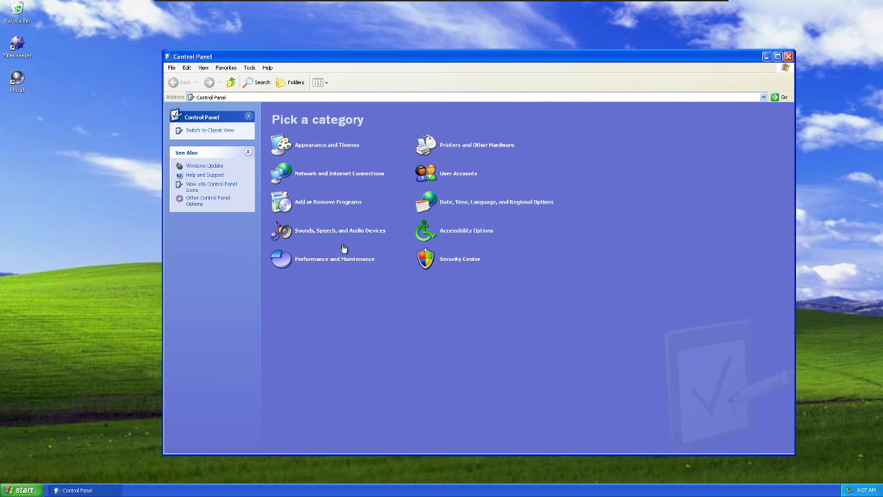
{"action": "left_click", "coordinate": [352, 149]}
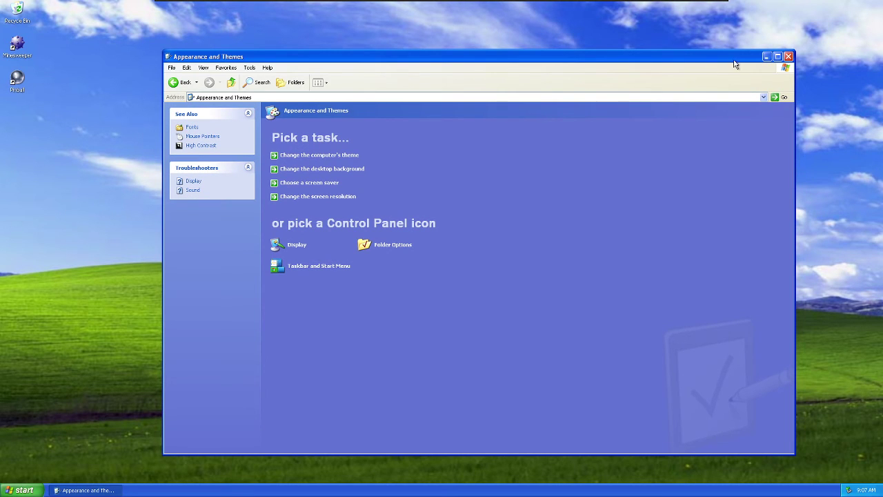
{"action": "mouse_move", "coordinate": [710, 61]}
{"action": "left_mouse_down"}
{"action": "mouse_move", "coordinate": [602, 49]}
{"action": "mouse_move", "coordinate": [435, 55]}
{"action": "left_mouse_up"}
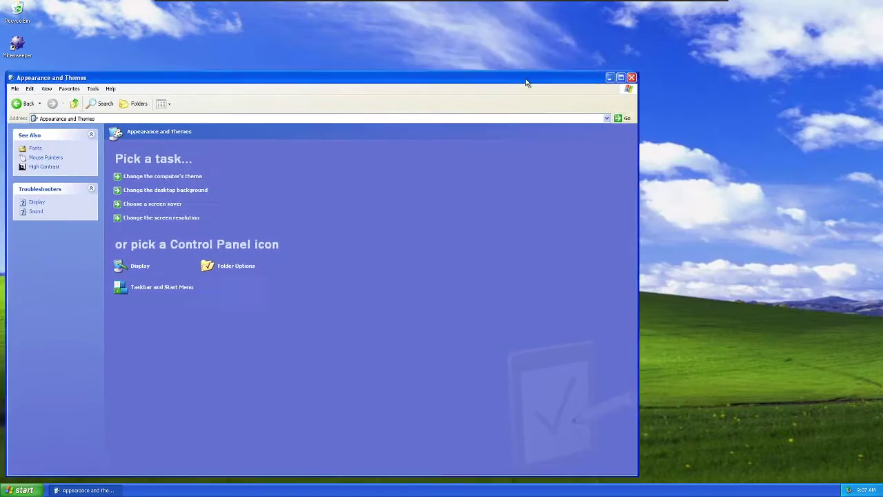
{"action": "left_click_drag", "start_coordinate": [578, 41], "coordinate": [646, 54]}
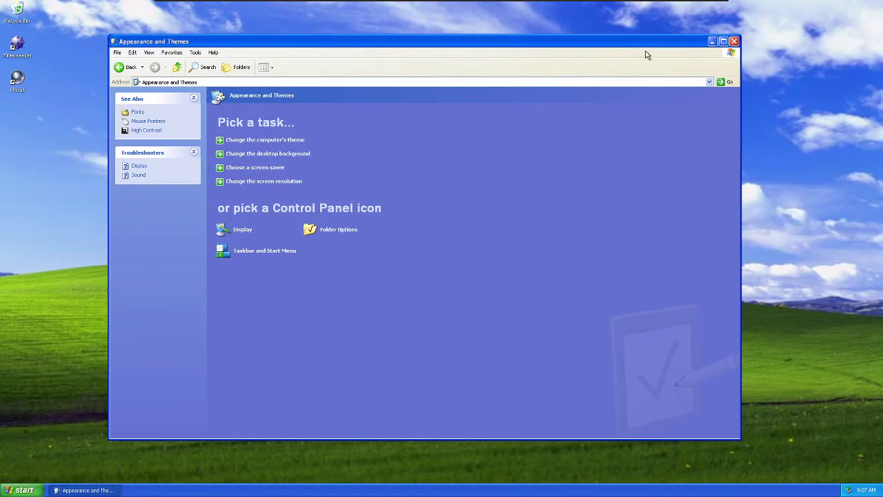
{"action": "left_click", "coordinate": [734, 41]}
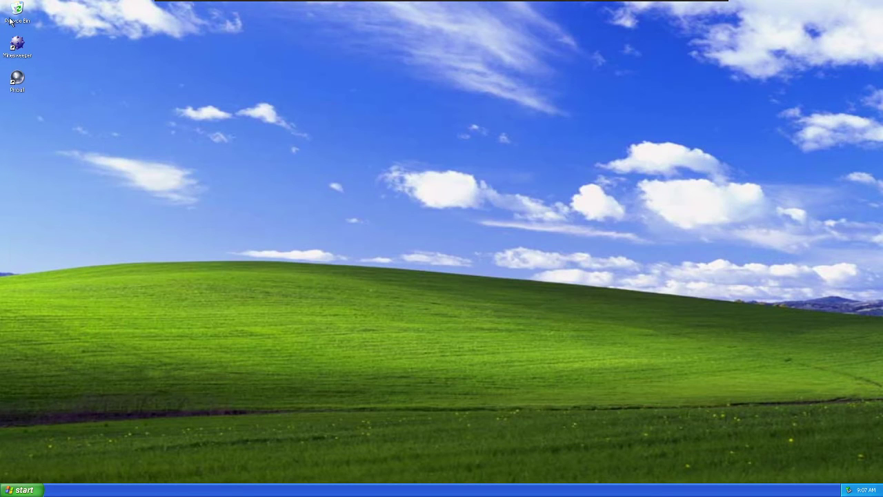
{"action": "mouse_move", "coordinate": [10, 21]}
{"action": "left_mouse_down"}
{"action": "mouse_move", "coordinate": [371, 150]}
{"action": "mouse_move", "coordinate": [13, 18]}
{"action": "left_mouse_up"}
- Shut down Windows XP via Start > Turn Off Computer > Turn Off
{"action": "left_click", "coordinate": [22, 490]}
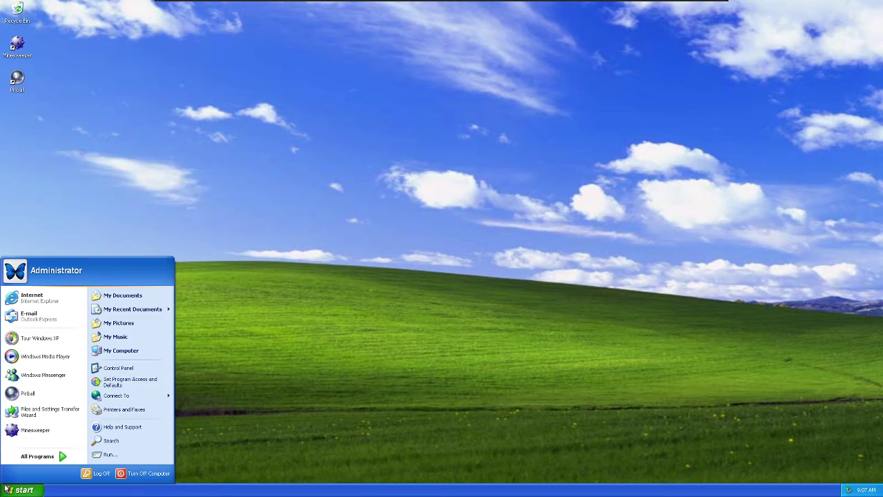
{"action": "left_click", "coordinate": [147, 475]}
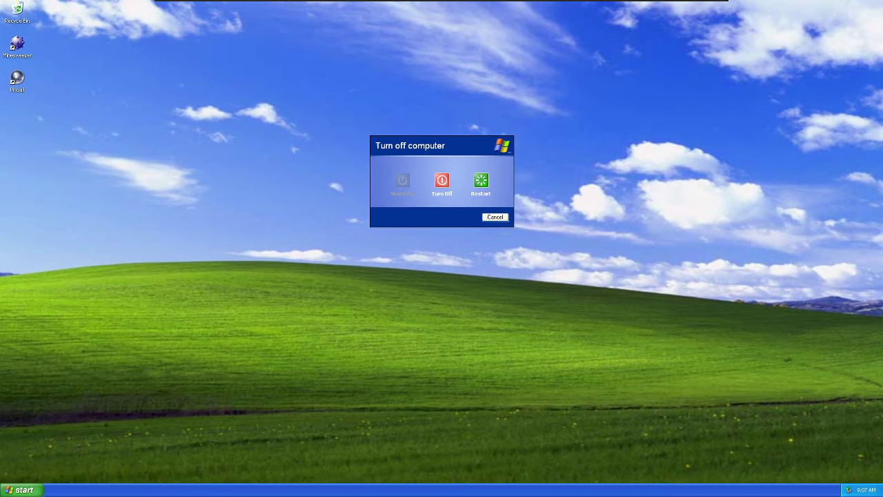
{"action": "left_click", "coordinate": [441, 183]}
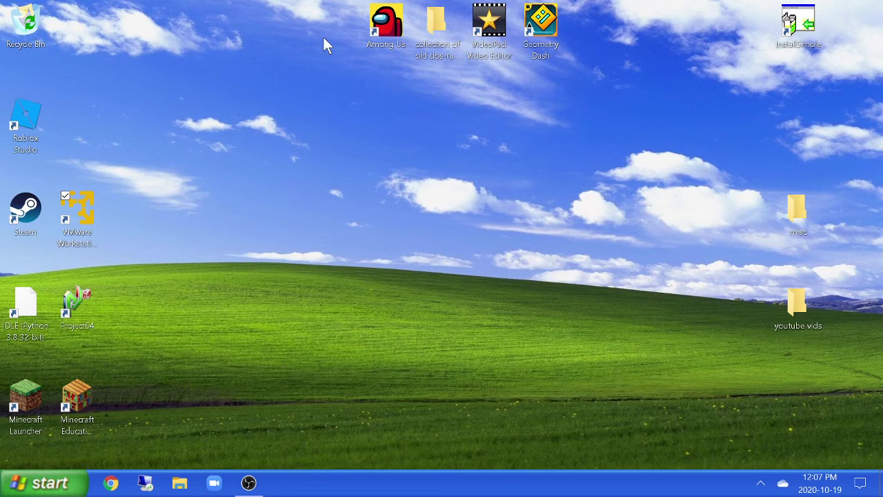
{"action": "left_click_drag", "start_coordinate": [577, 185], "coordinate": [425, 322]}
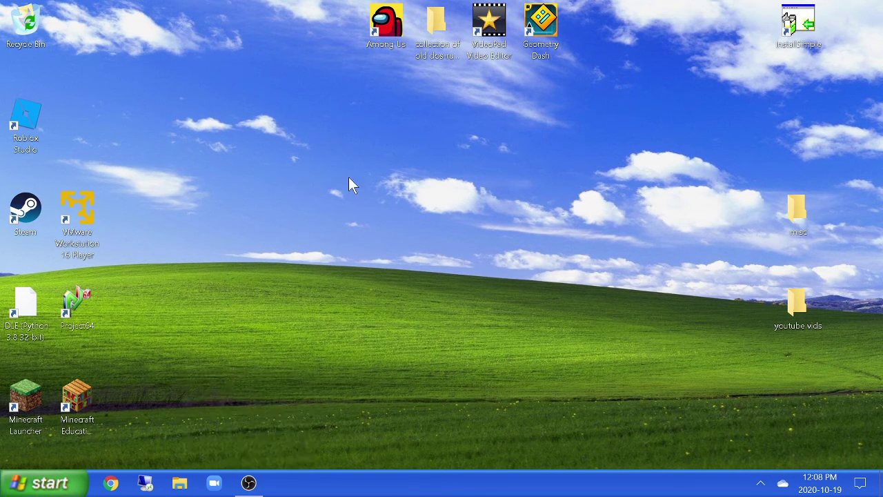
- Open the Themes page under Personalization in Windows Settings
{"action": "key", "text": "super"}
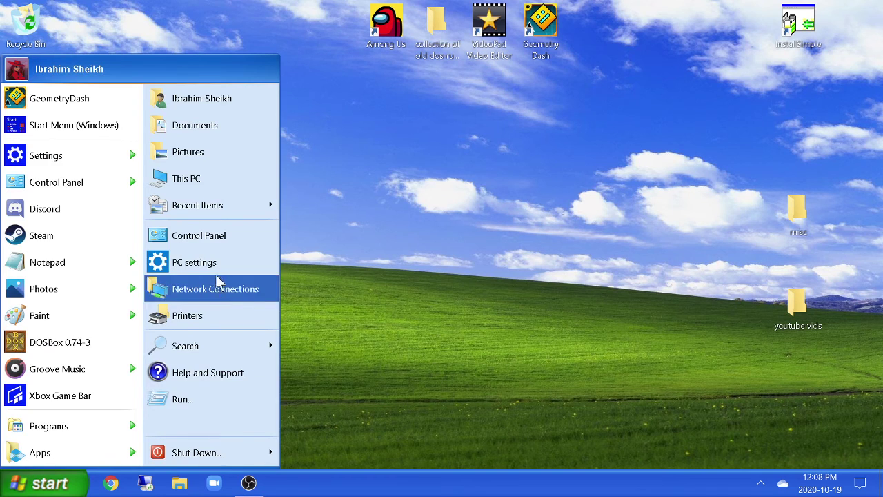
{"action": "left_click", "coordinate": [212, 266]}
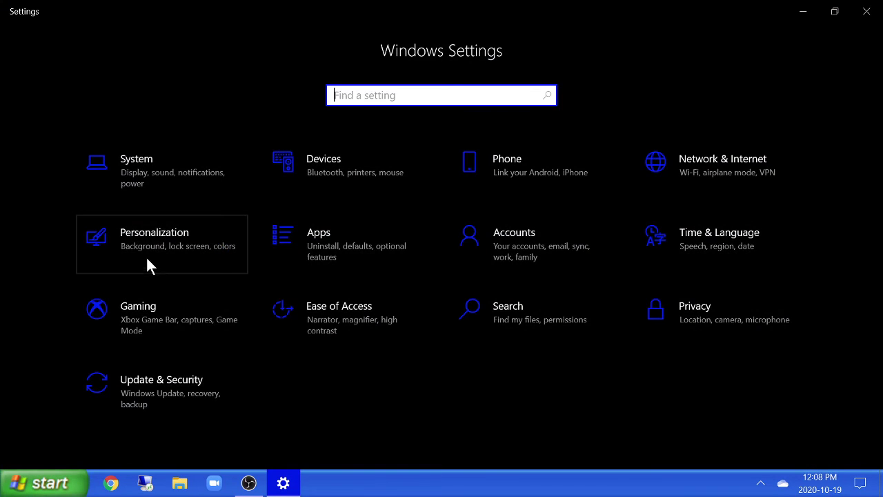
{"action": "left_click", "coordinate": [180, 245]}
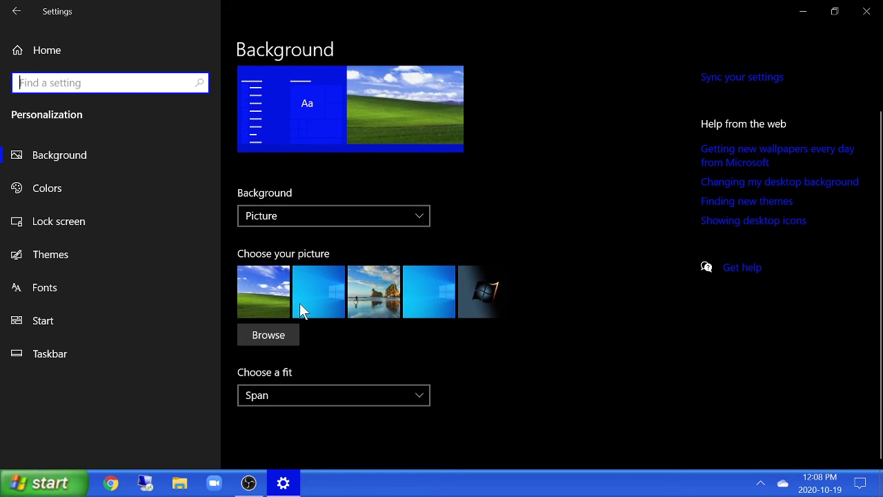
{"action": "left_click", "coordinate": [78, 287]}
{"action": "left_click", "coordinate": [84, 254]}
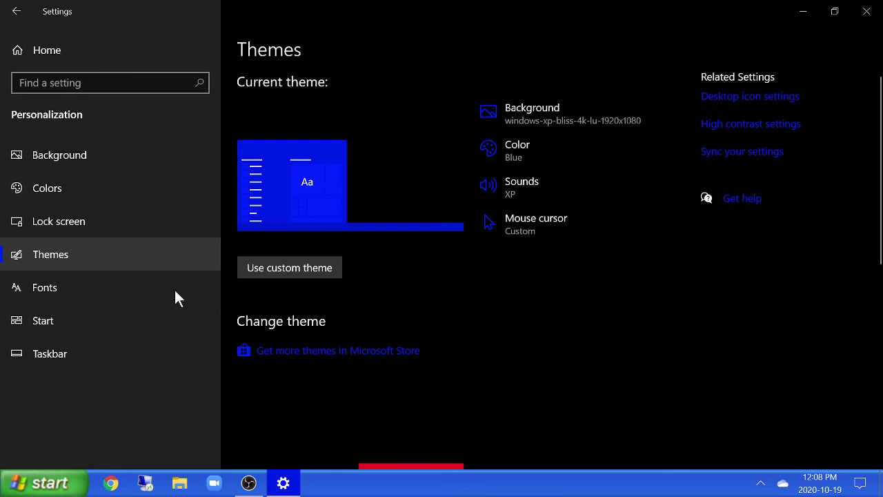
- Apply the 'windows' theme and minimize Settings to see the default wallpaper
{"action": "scroll", "coordinate": [577, 276], "scroll_direction": "down", "scroll_amount": 2}
{"action": "scroll", "coordinate": [584, 365], "scroll_direction": "down", "scroll_amount": 3}
{"action": "scroll", "coordinate": [583, 365], "scroll_direction": "down", "scroll_amount": 3}
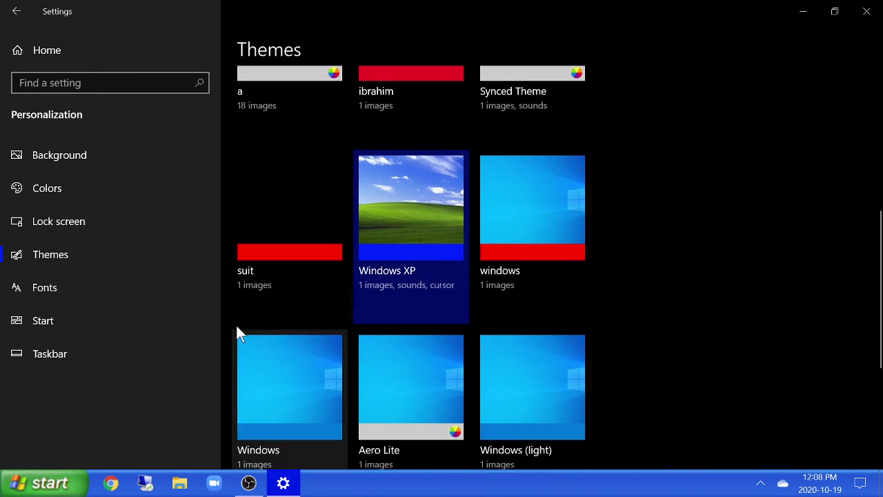
{"action": "scroll", "coordinate": [607, 290], "scroll_direction": "down", "scroll_amount": 1}
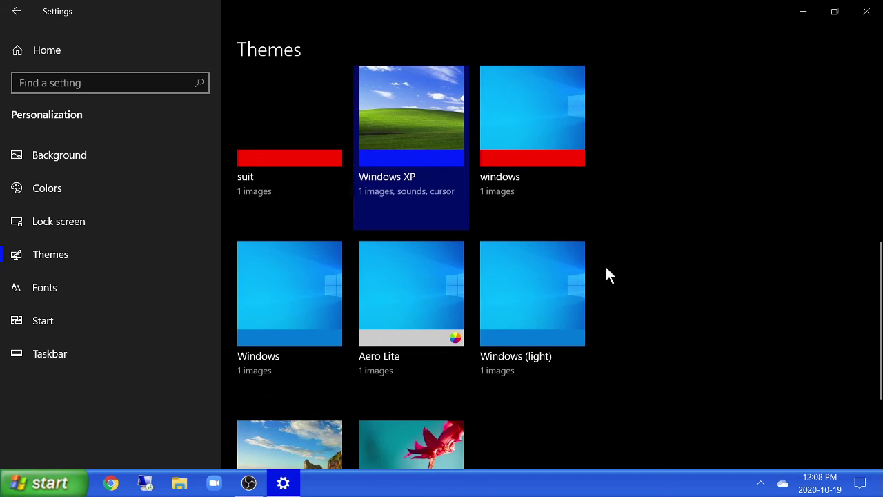
{"action": "scroll", "coordinate": [586, 352], "scroll_direction": "down", "scroll_amount": 2}
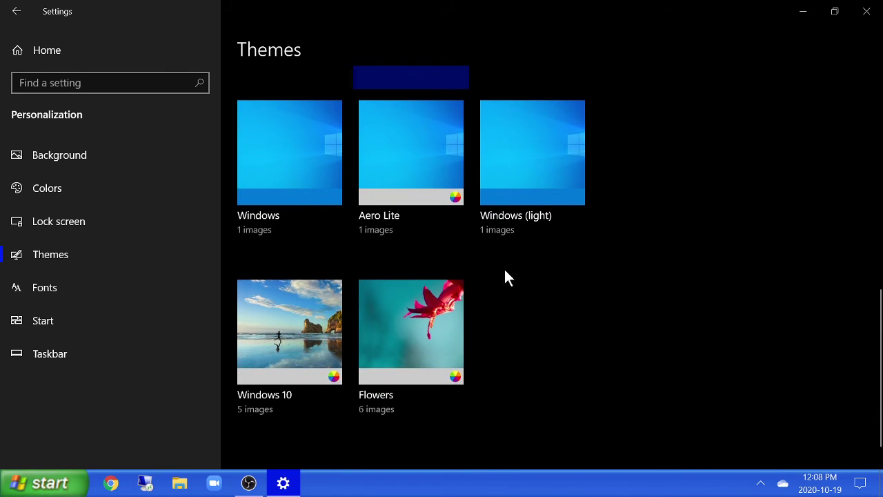
{"action": "scroll", "coordinate": [563, 235], "scroll_direction": "up", "scroll_amount": 2}
{"action": "left_click", "coordinate": [542, 128]}
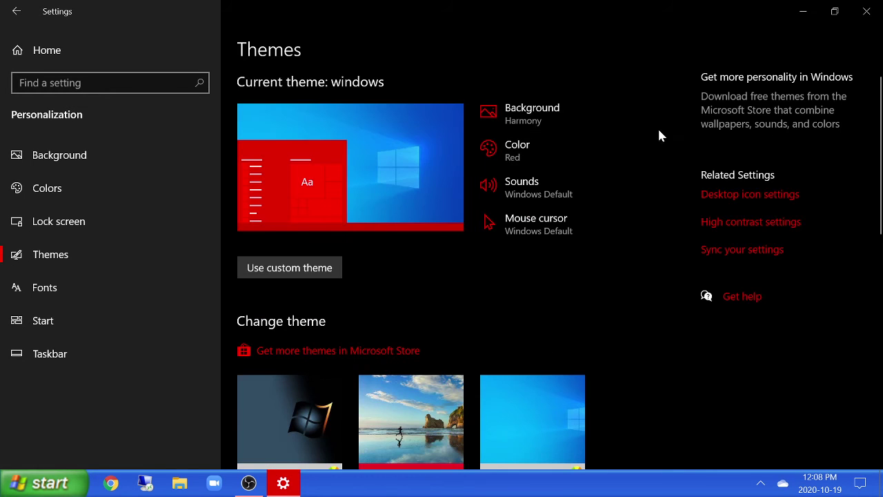
{"action": "left_click", "coordinate": [803, 8]}
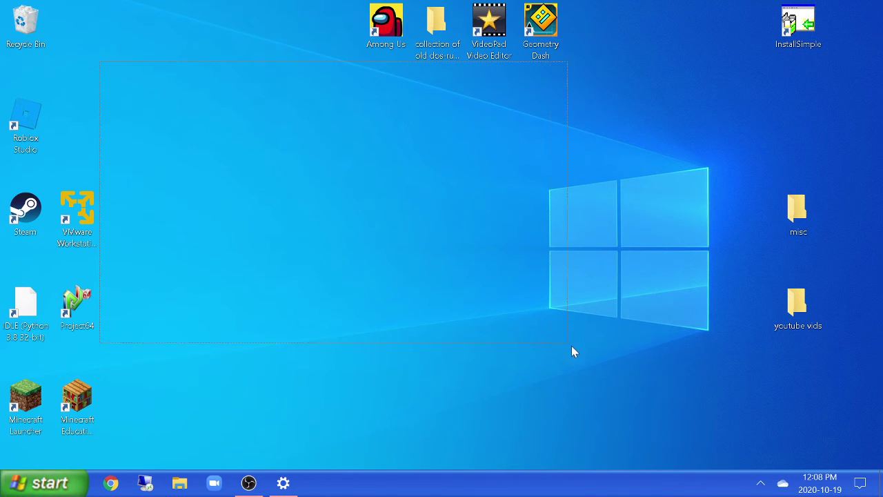
- Close Settings, exit Classic Shell from its Start button menu, and open the standard Start menu
{"action": "left_click_drag", "start_coordinate": [769, 422], "coordinate": [759, 396]}
{"action": "left_click", "coordinate": [283, 482]}
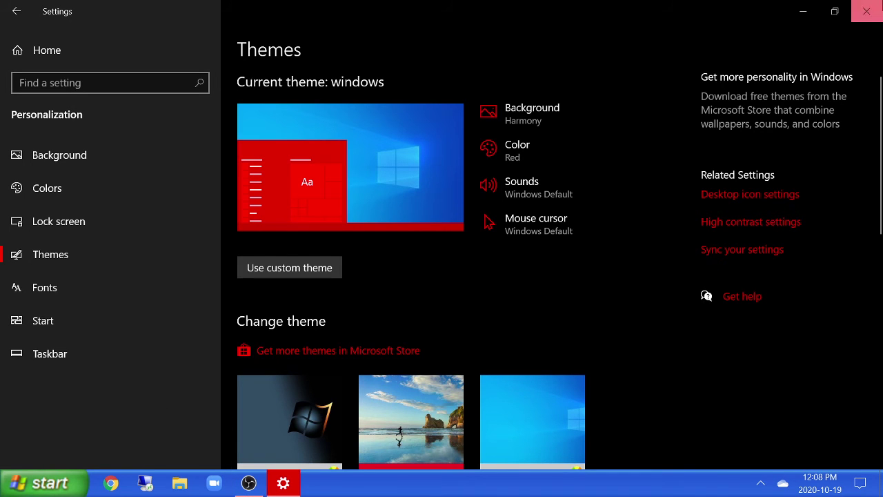
{"action": "left_click", "coordinate": [866, 11]}
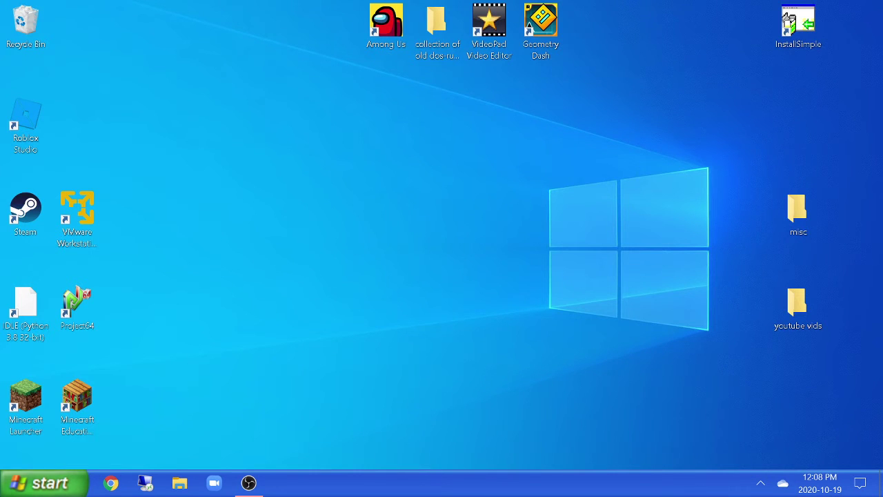
{"action": "right_click", "coordinate": [40, 485]}
{"action": "left_click", "coordinate": [63, 471]}
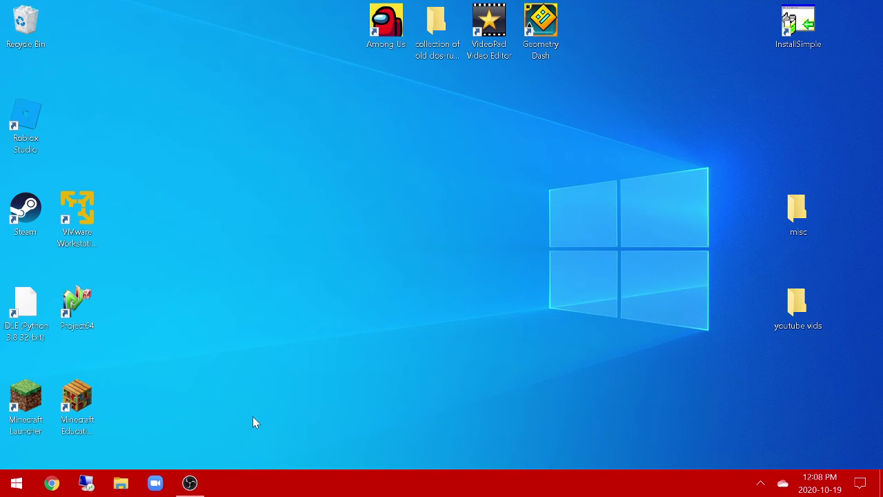
{"action": "left_click", "coordinate": [17, 483]}
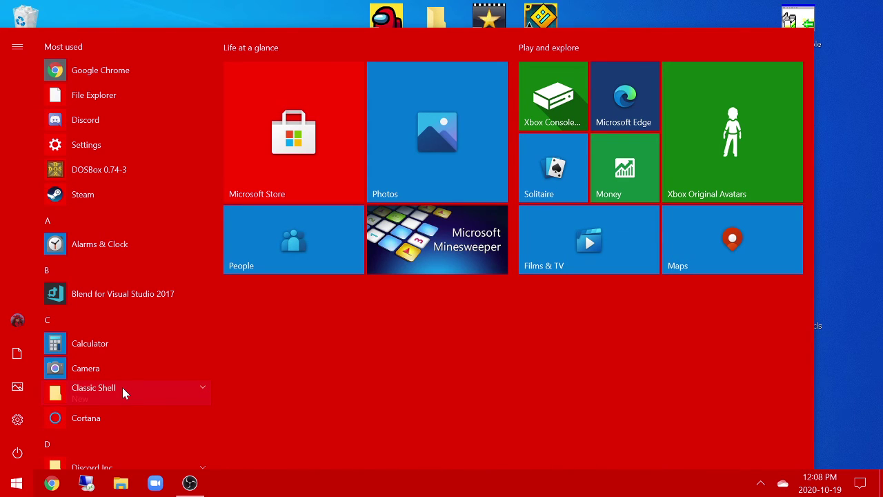
- Turn off the Classic Start Menu toggle under Apps > Startup, then close Settings
{"action": "left_click", "coordinate": [122, 387]}
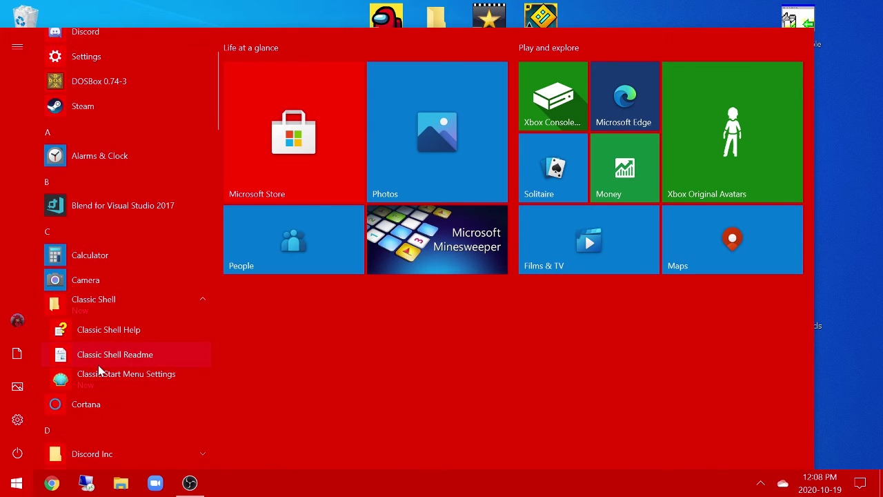
{"action": "left_click", "coordinate": [16, 420]}
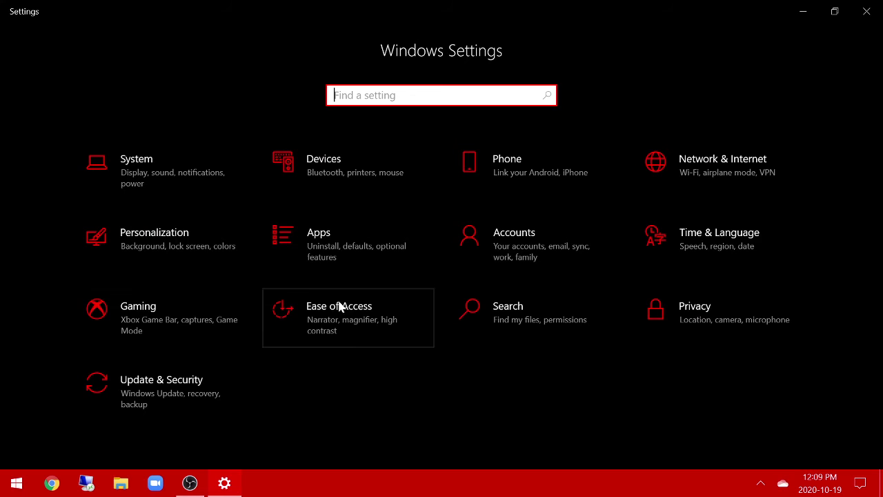
{"action": "left_click", "coordinate": [375, 262]}
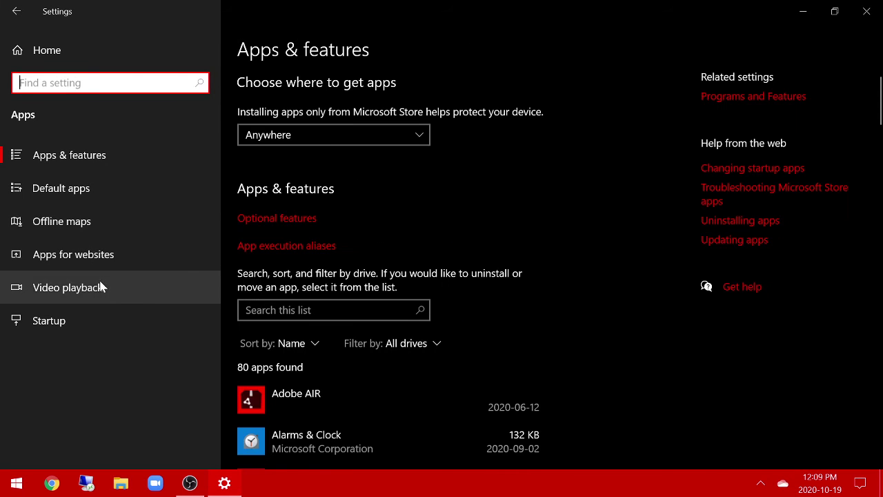
{"action": "left_click", "coordinate": [114, 321]}
{"action": "scroll", "coordinate": [460, 260], "scroll_direction": "down", "scroll_amount": 2}
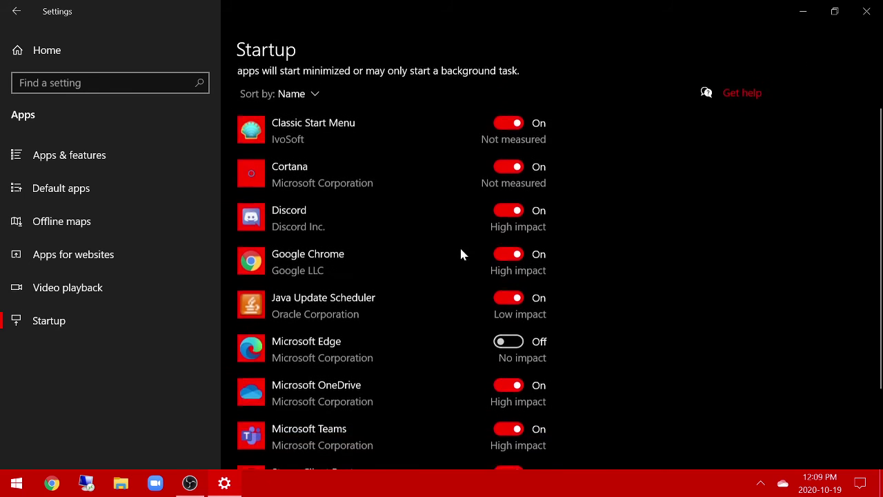
{"action": "left_click", "coordinate": [507, 111]}
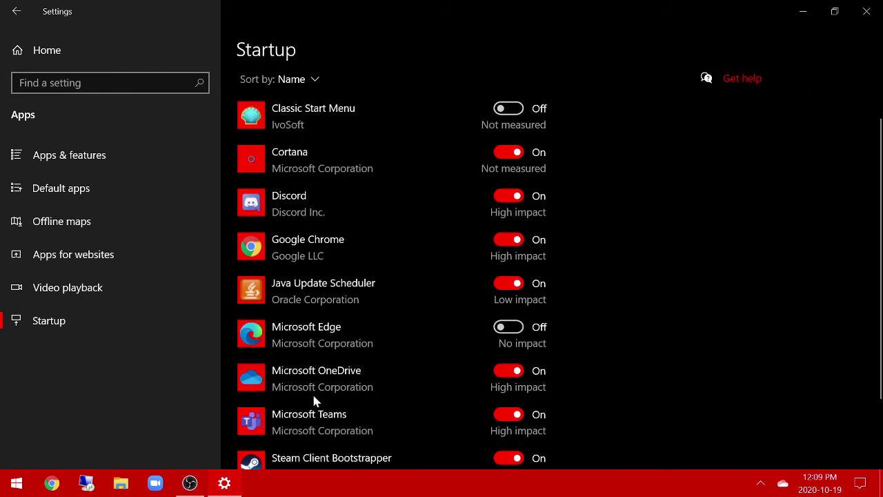
{"action": "left_click", "coordinate": [866, 11]}
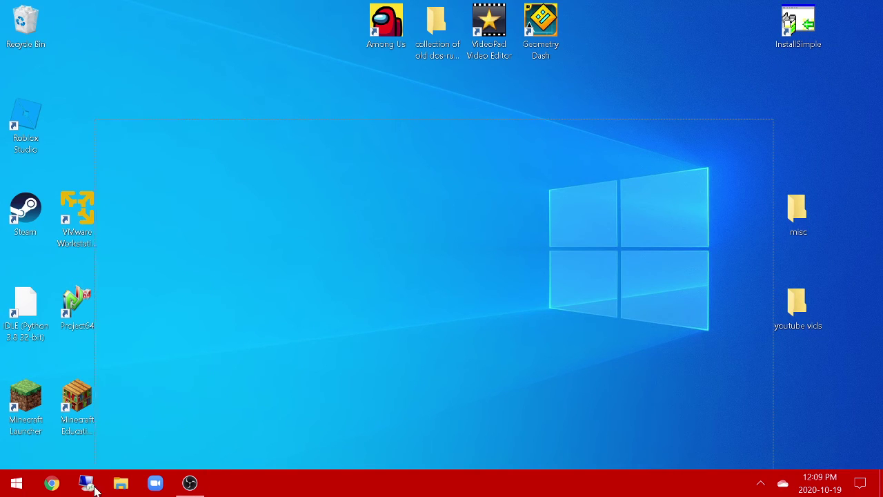
- Restore the taskbar search box, Cortana button and Task View button
{"action": "left_click_drag", "start_coordinate": [94, 487], "coordinate": [148, 449]}
{"action": "right_click", "coordinate": [394, 483]}
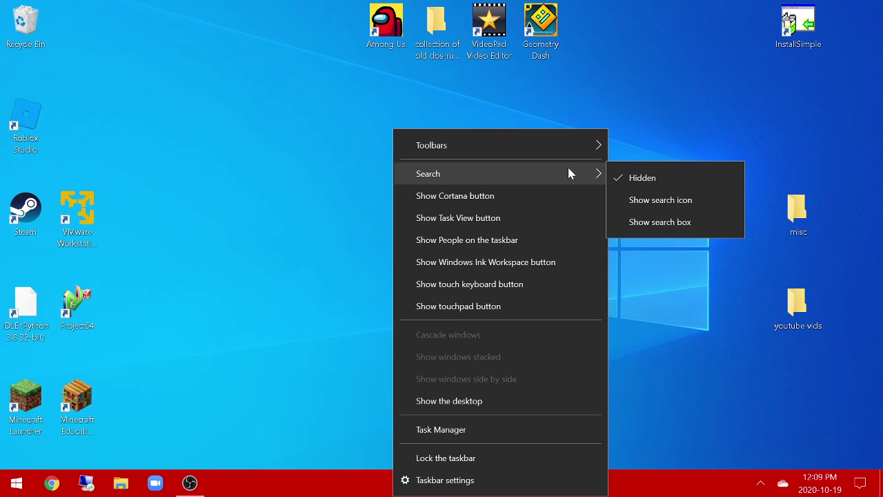
{"action": "left_click", "coordinate": [688, 225]}
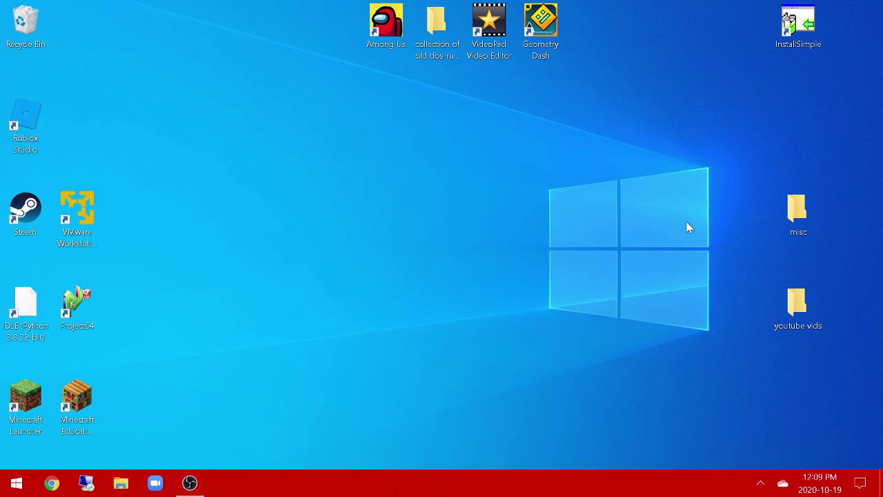
{"action": "right_click", "coordinate": [565, 490]}
{"action": "left_click", "coordinate": [662, 185]}
{"action": "right_click", "coordinate": [609, 487]}
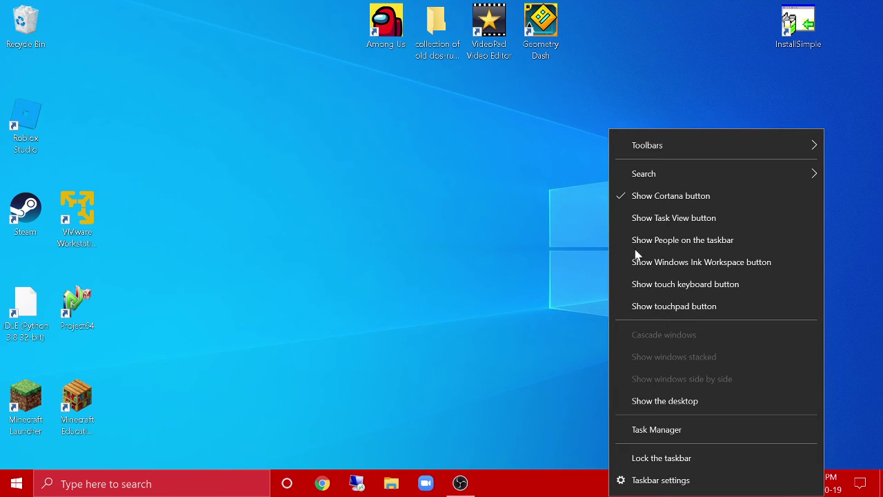
{"action": "left_click", "coordinate": [648, 218]}
- Turn on the Volume, Network, Power, Input Indicator and Location system icons
{"action": "right_click", "coordinate": [626, 486]}
{"action": "left_click", "coordinate": [667, 480]}
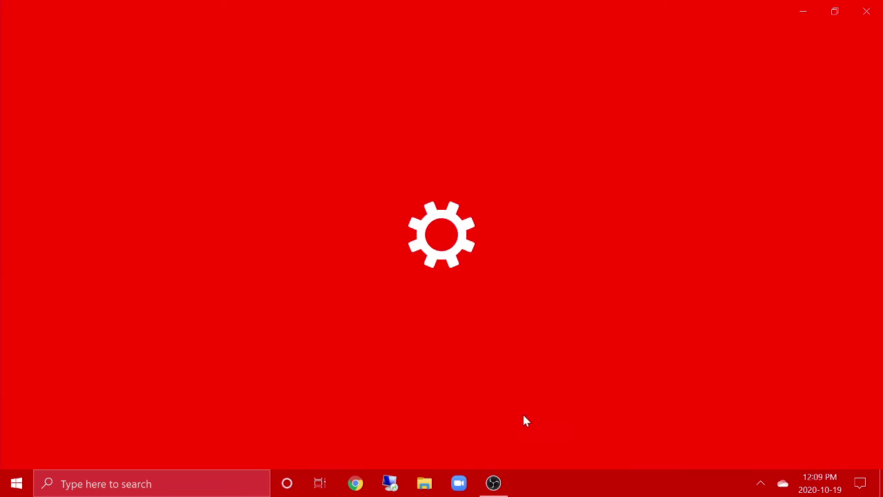
{"action": "scroll", "coordinate": [324, 345], "scroll_direction": "down", "scroll_amount": 3}
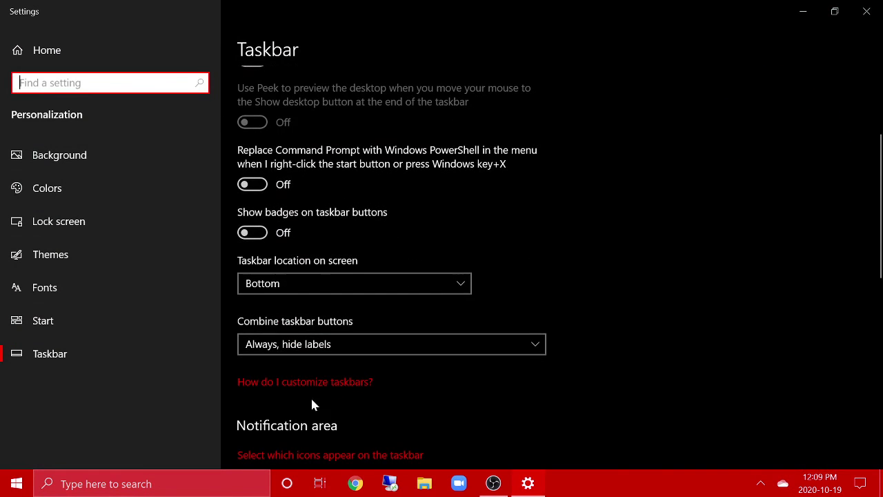
{"action": "scroll", "coordinate": [310, 395], "scroll_direction": "down", "scroll_amount": 3}
{"action": "scroll", "coordinate": [309, 345], "scroll_direction": "down", "scroll_amount": 1}
{"action": "left_click", "coordinate": [310, 250]}
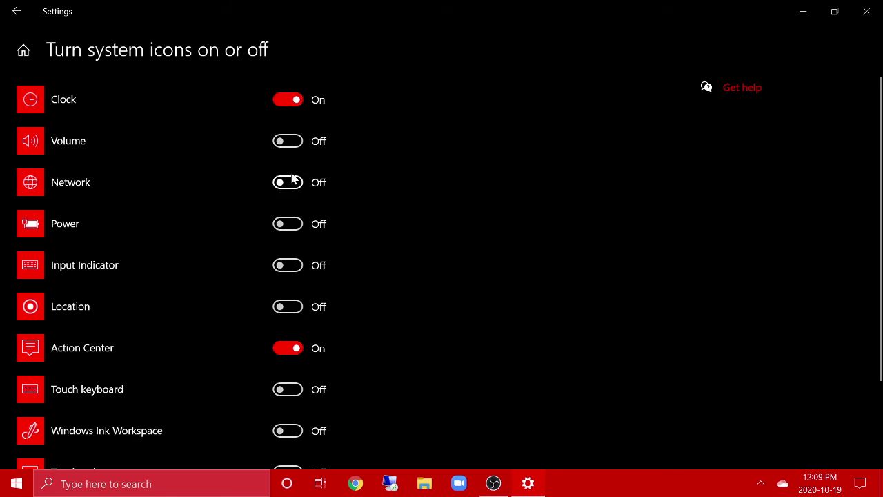
{"action": "left_click", "coordinate": [288, 183]}
{"action": "left_click", "coordinate": [293, 141]}
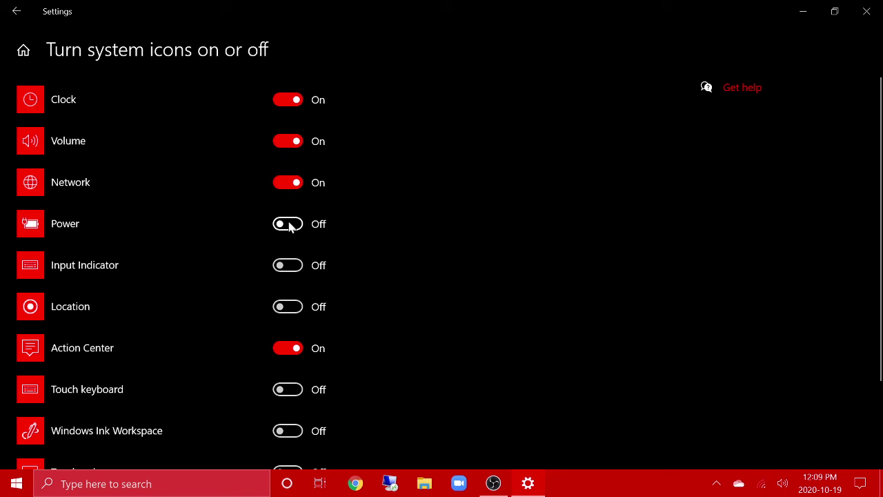
{"action": "left_click", "coordinate": [290, 223]}
{"action": "left_click", "coordinate": [288, 265]}
{"action": "left_click", "coordinate": [290, 306]}
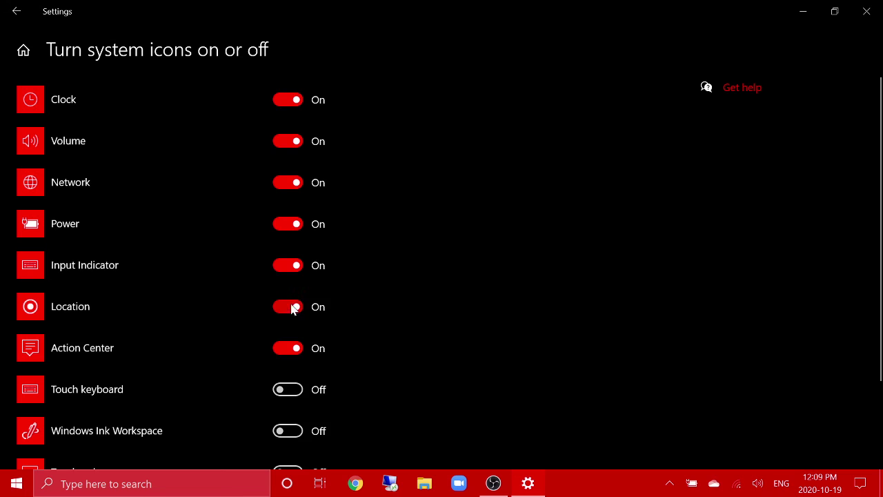
- Turn on the Touch keyboard, Windows Ink Workspace, Touchpad and Microphone icons, then check the tray
{"action": "scroll", "coordinate": [314, 295], "scroll_direction": "down", "scroll_amount": 2}
{"action": "left_click", "coordinate": [289, 286]}
{"action": "left_click", "coordinate": [288, 329]}
{"action": "left_click", "coordinate": [289, 369]}
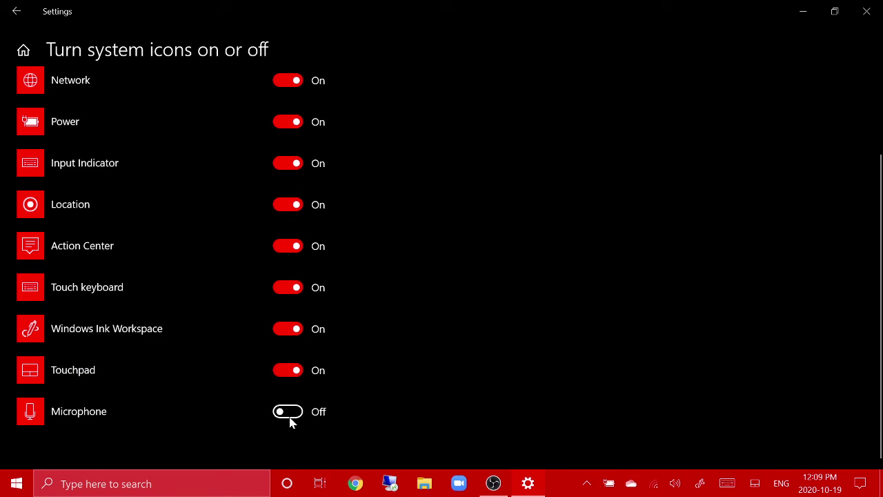
{"action": "left_click", "coordinate": [284, 412]}
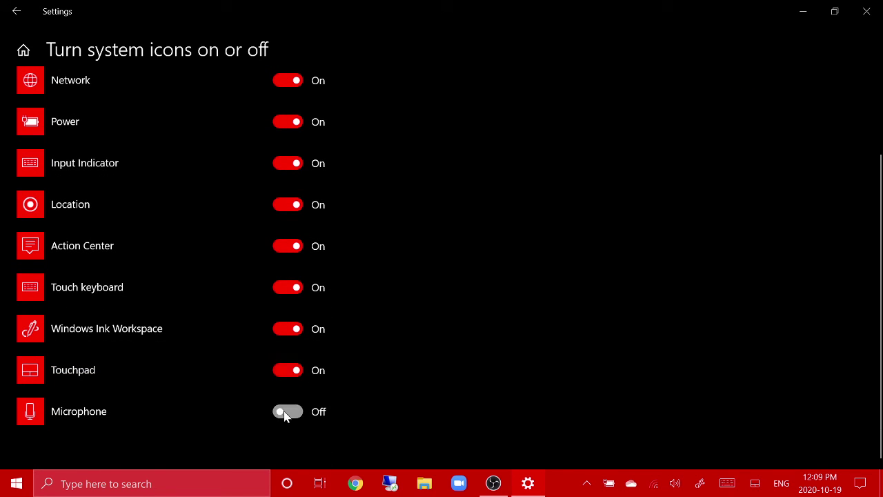
{"action": "left_click", "coordinate": [585, 490]}
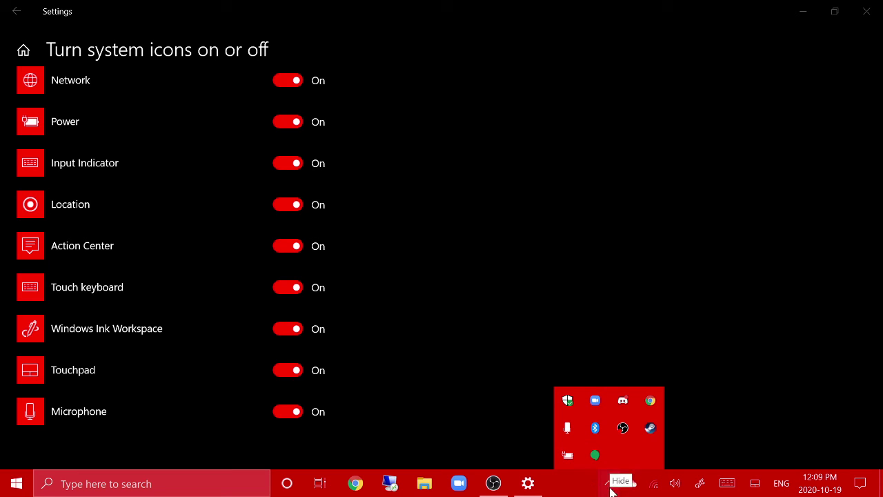
{"action": "left_click", "coordinate": [609, 483]}
- Uncheck accent colour for 'Start, taskbar, and action center' and 'Title bars', then close Settings
{"action": "left_click", "coordinate": [2, 6]}
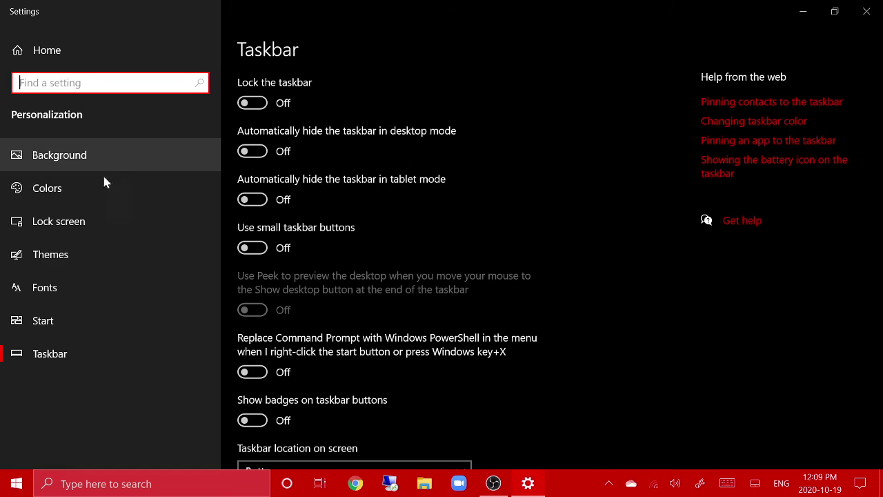
{"action": "left_click", "coordinate": [46, 187]}
{"action": "scroll", "coordinate": [353, 247], "scroll_direction": "down", "scroll_amount": 2}
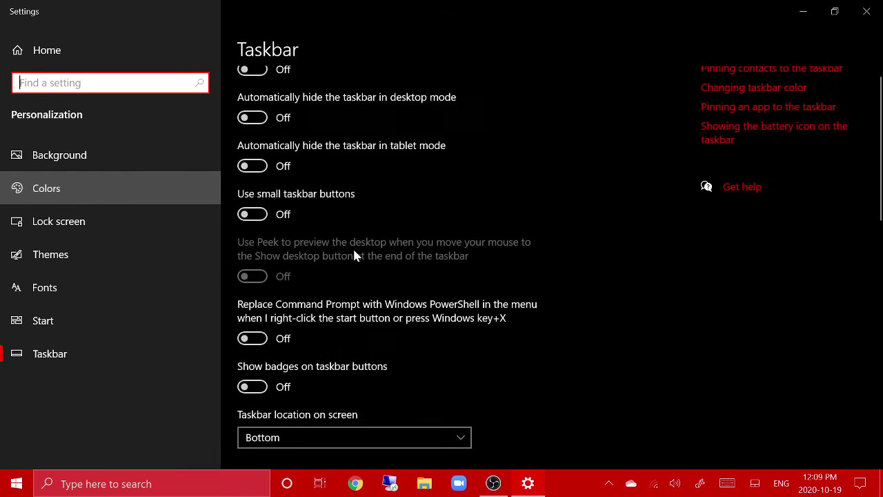
{"action": "scroll", "coordinate": [325, 274], "scroll_direction": "down", "scroll_amount": 5}
{"action": "scroll", "coordinate": [276, 317], "scroll_direction": "down", "scroll_amount": 1}
{"action": "left_click", "coordinate": [244, 373]}
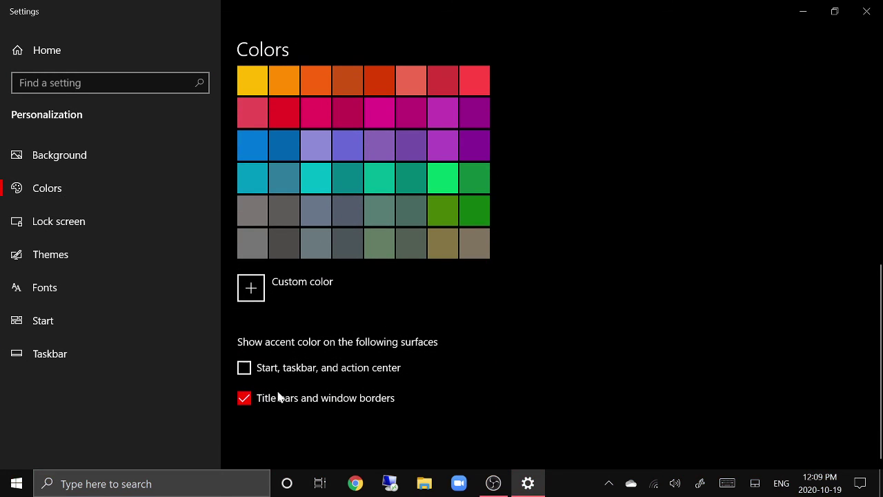
{"action": "left_click", "coordinate": [293, 398]}
{"action": "left_click", "coordinate": [866, 11]}
{"action": "left_click", "coordinate": [17, 483]}
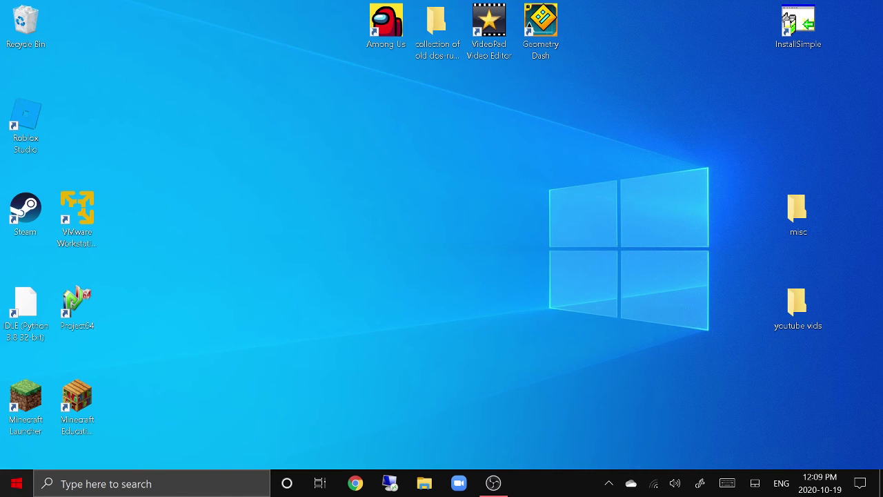
- Reach Advanced system settings through Control Panel's System and Security > System
{"action": "left_click", "coordinate": [95, 437]}
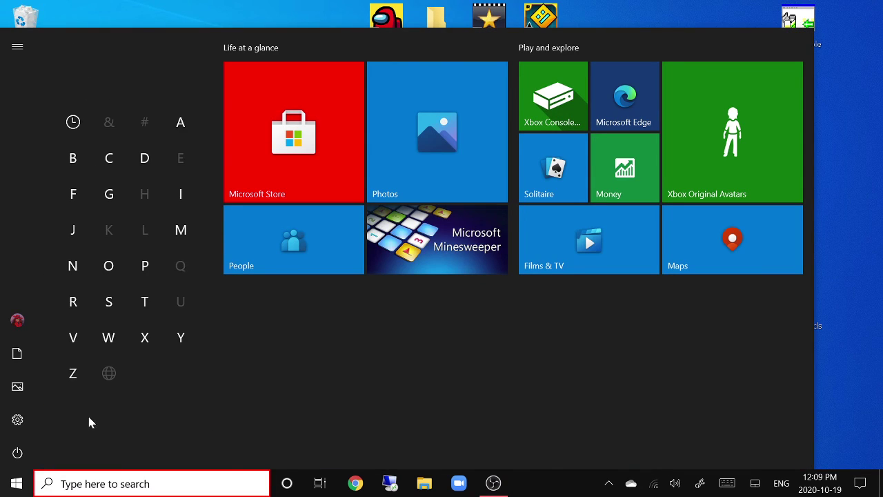
{"action": "left_click", "coordinate": [109, 336]}
{"action": "left_click", "coordinate": [100, 216]}
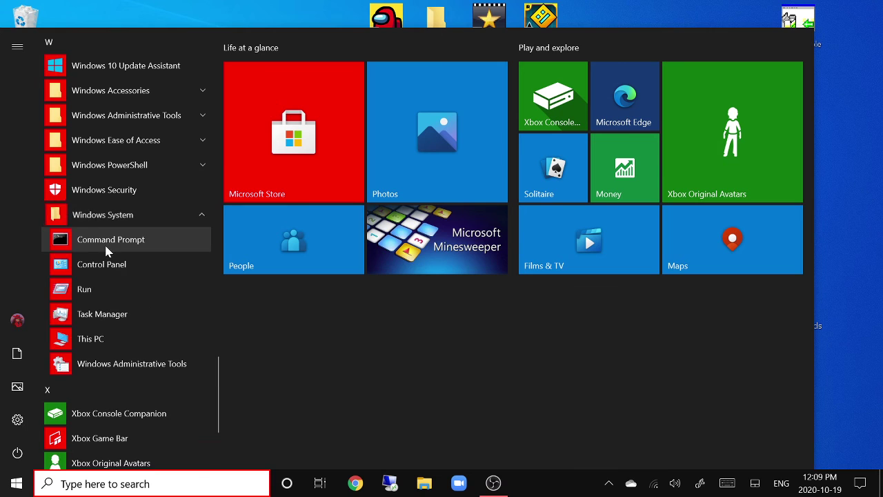
{"action": "left_click", "coordinate": [114, 262]}
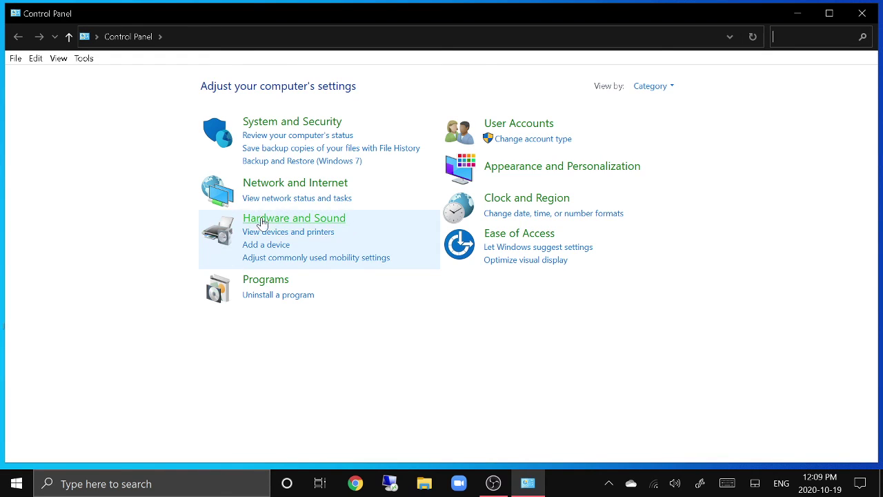
{"action": "left_click", "coordinate": [310, 121]}
{"action": "left_click", "coordinate": [212, 166]}
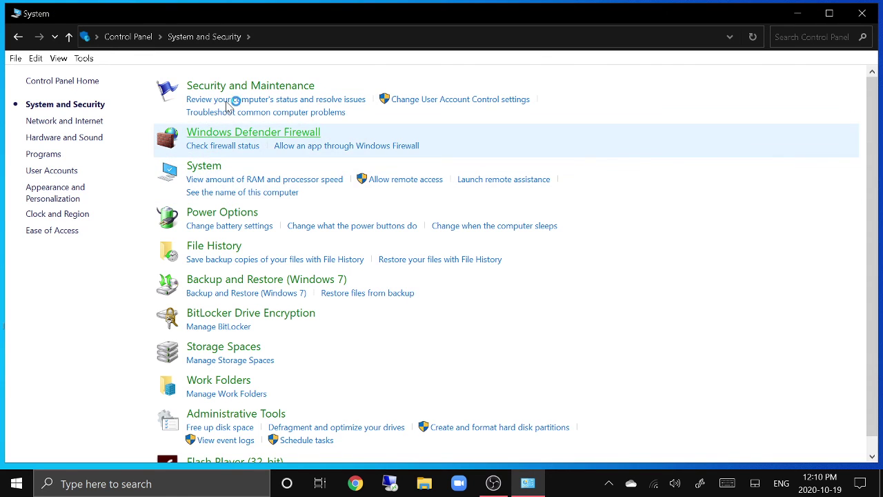
{"action": "left_click", "coordinate": [88, 158]}
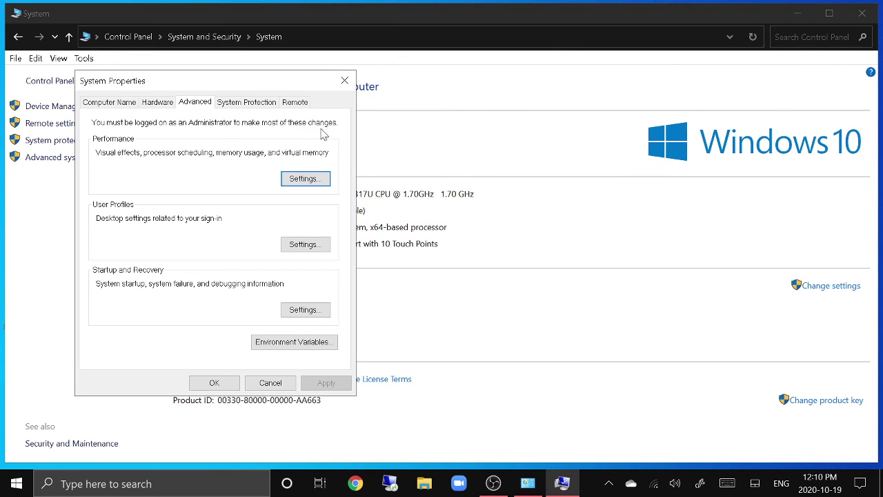
- Set visual effects to 'Let Windows choose what's best', apply, and close all windows
{"action": "left_click", "coordinate": [313, 178]}
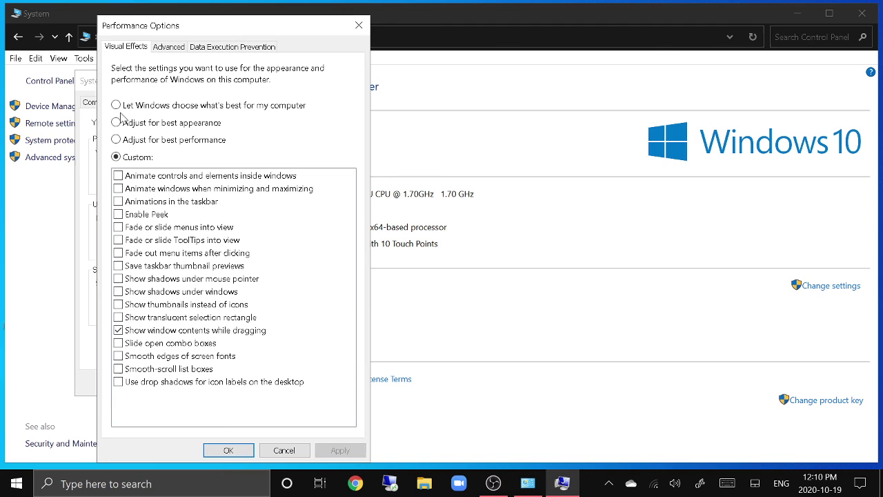
{"action": "left_click", "coordinate": [116, 106]}
{"action": "left_click", "coordinate": [339, 449]}
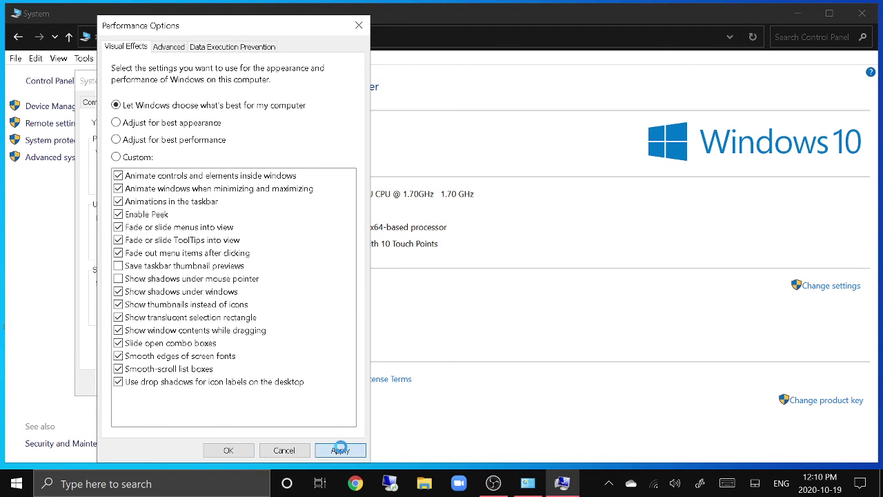
{"action": "left_click", "coordinate": [230, 450]}
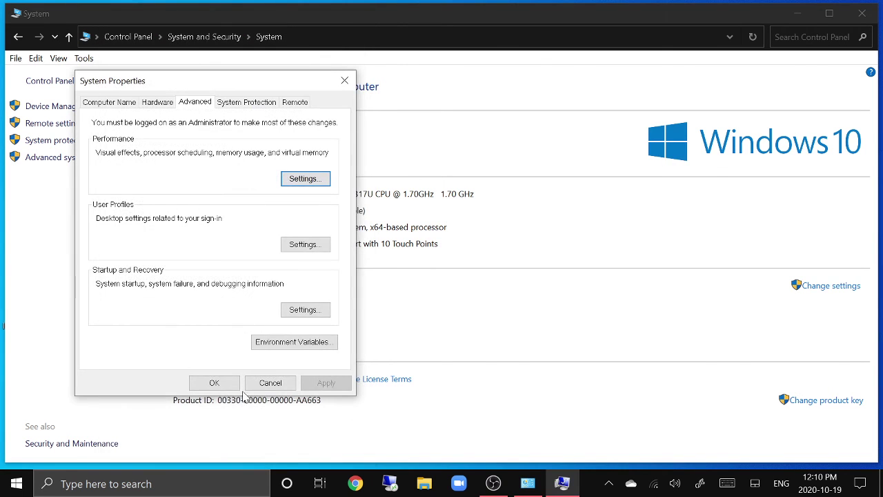
{"action": "left_click", "coordinate": [233, 385]}
{"action": "left_click", "coordinate": [862, 13]}
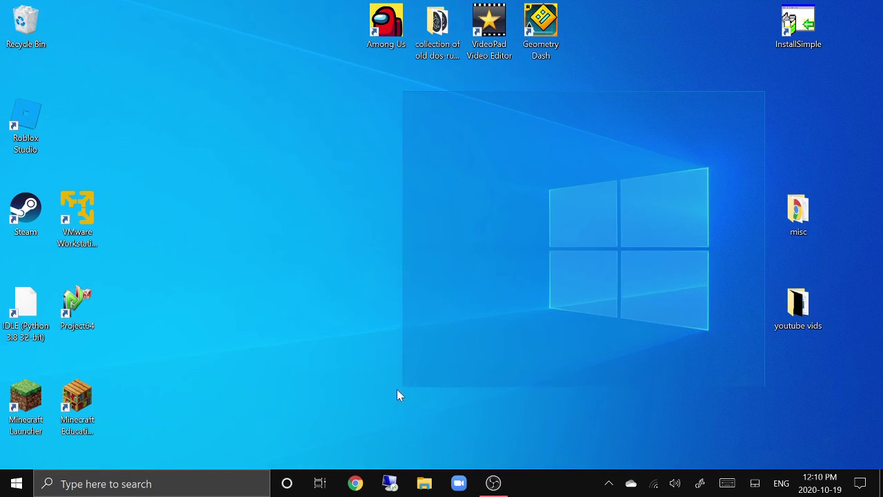
{"action": "left_click_drag", "start_coordinate": [664, 136], "coordinate": [345, 417]}
{"action": "left_click_drag", "start_coordinate": [291, 404], "coordinate": [223, 352]}
{"action": "mouse_move", "coordinate": [187, 307]}
{"action": "left_mouse_down"}
{"action": "mouse_move", "coordinate": [144, 116]}
{"action": "mouse_move", "coordinate": [150, 35]}
{"action": "mouse_move", "coordinate": [529, 117]}
{"action": "mouse_move", "coordinate": [679, 103]}
{"action": "left_mouse_up"}
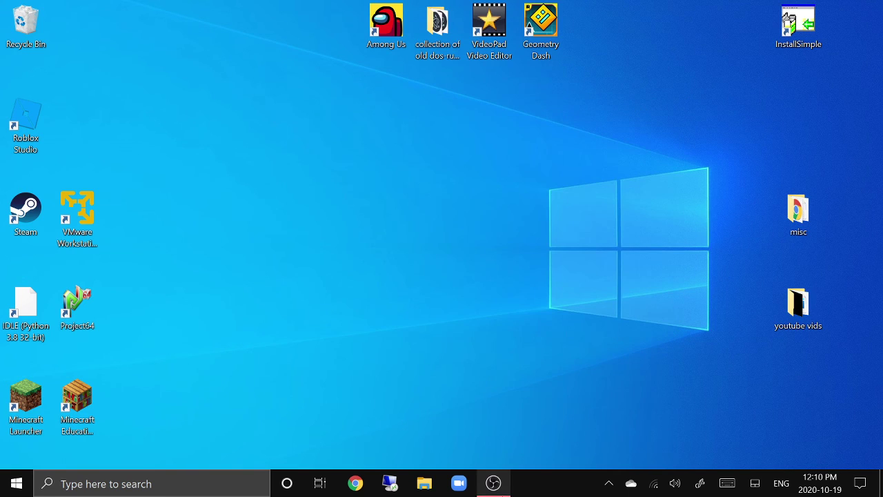